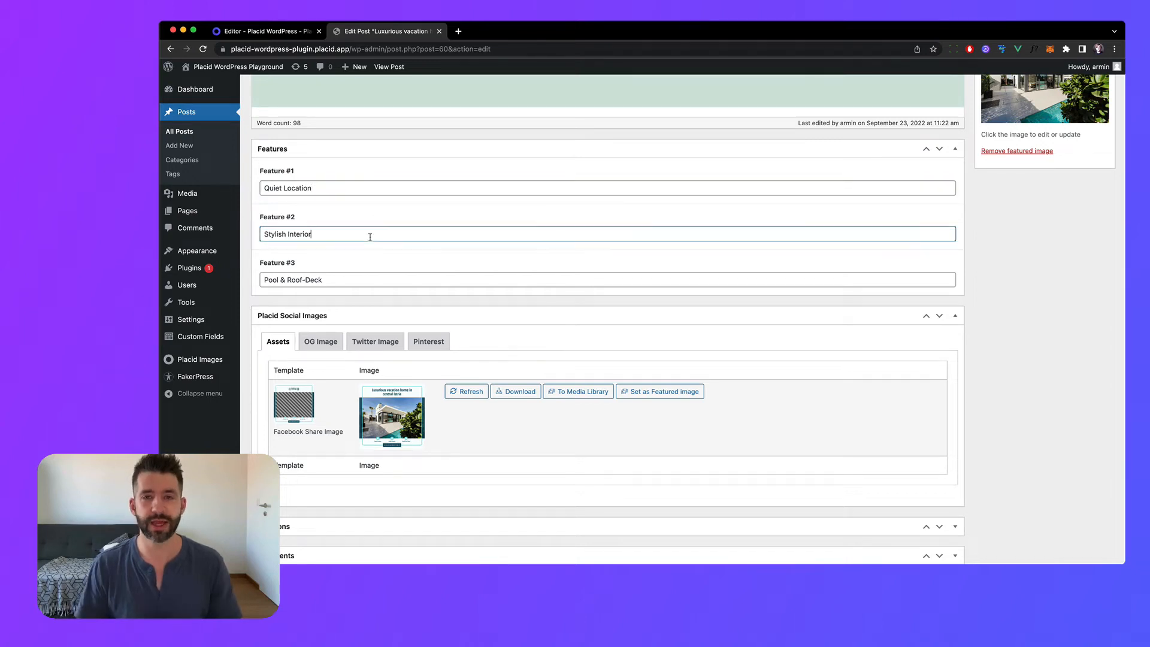
Preview the generated Facebook share image full-size and return to the post editor.
left_click(369, 279)
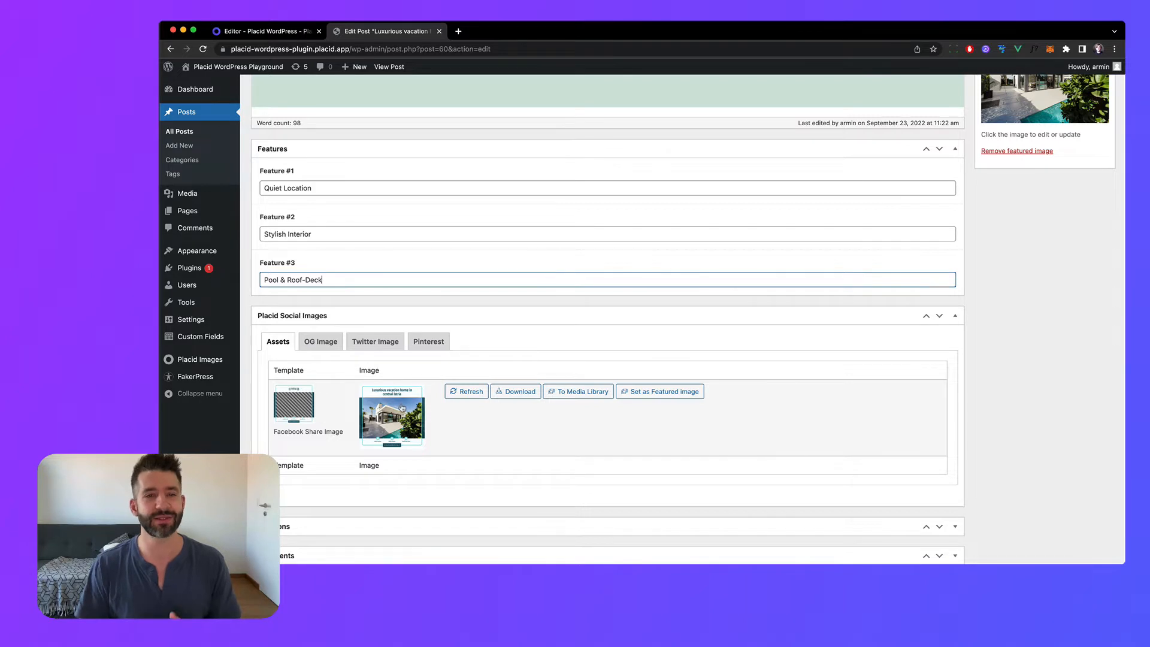
left_click(403, 409)
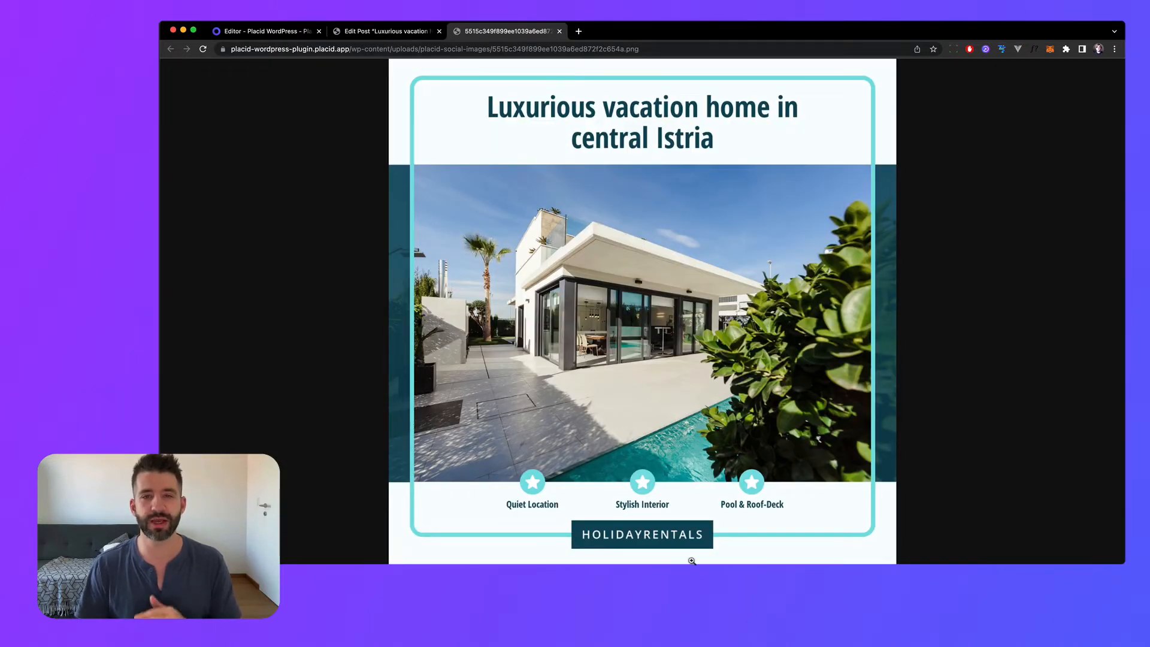
key("ctrl+shift+Tab")
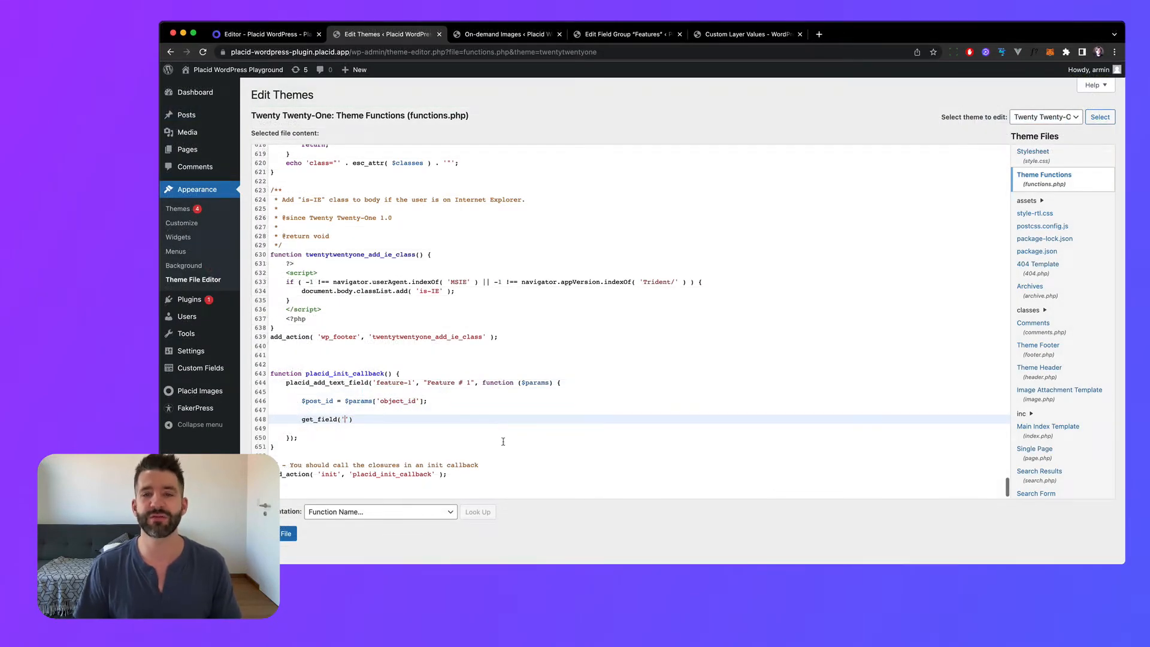
type("feature")
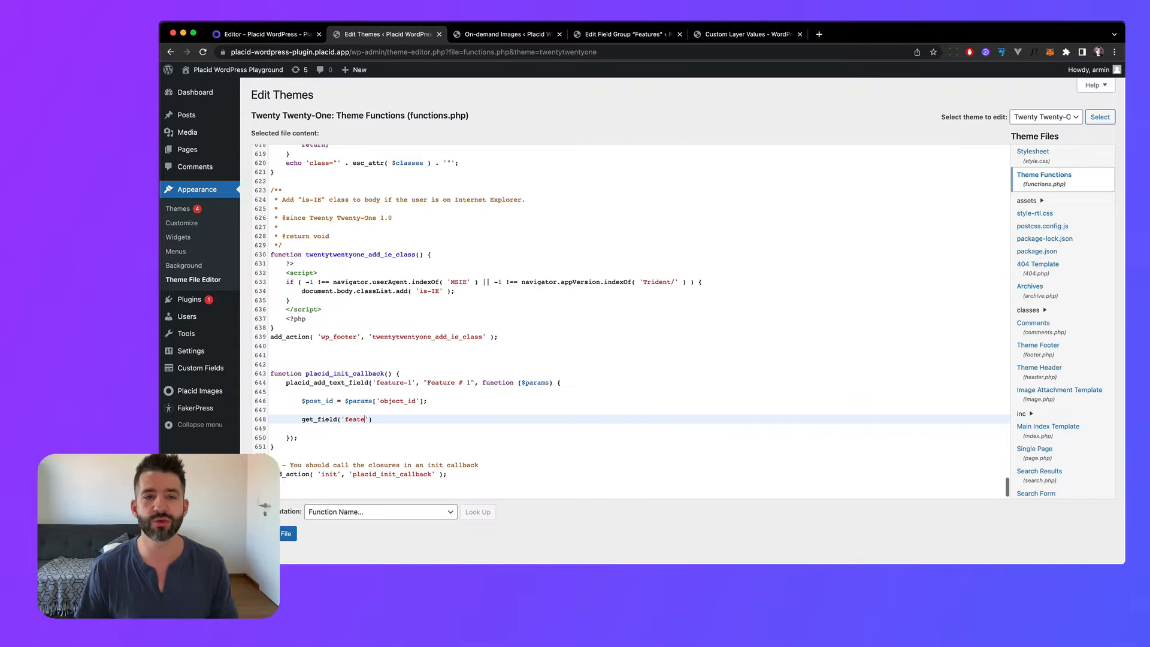
type("_1")
key("Right")
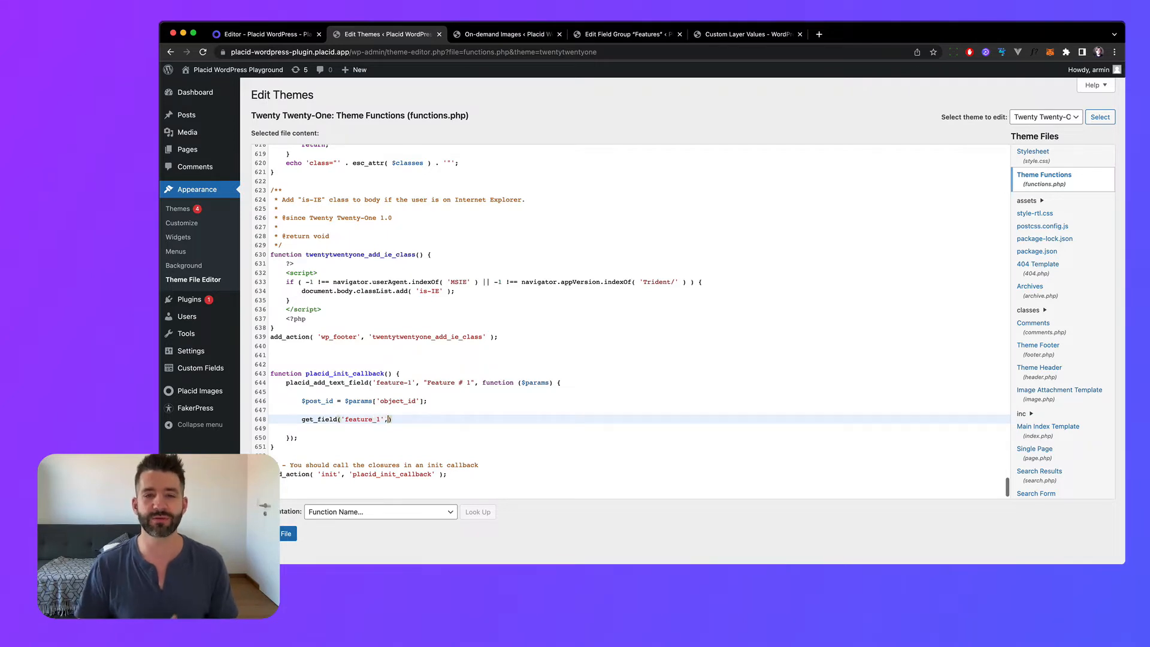
type("$post_id")
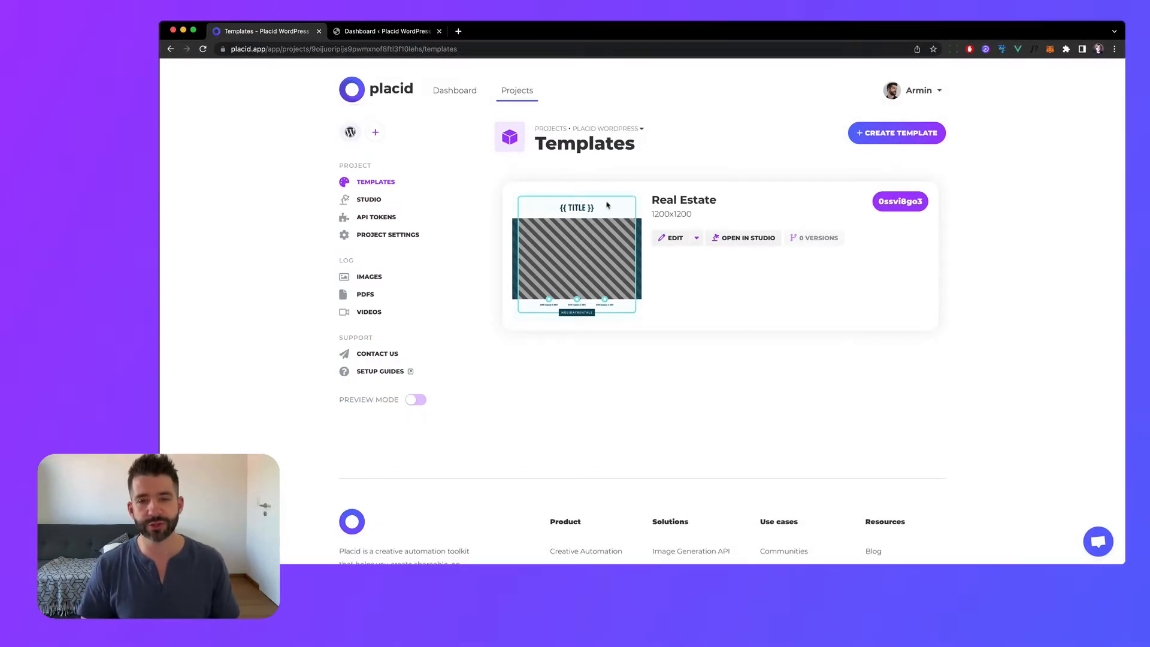
Review the Facebook Share Image asset settings, keeping Feature # 1 as the feature-1 text source.
left_click(668, 238)
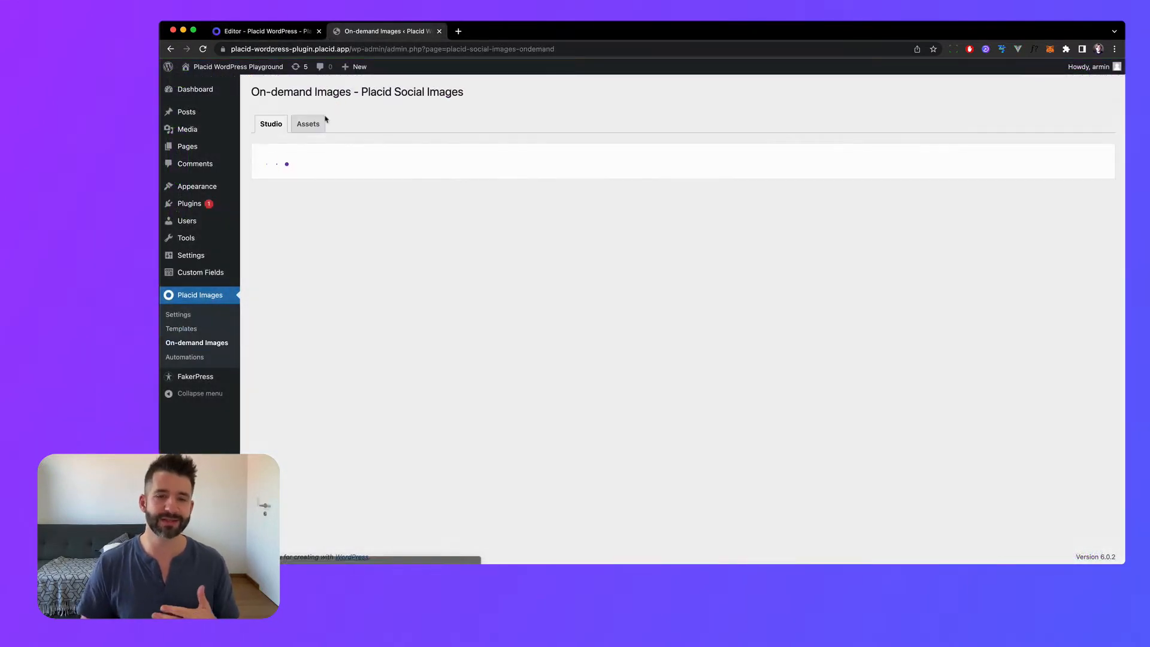
left_click(309, 123)
left_click(293, 347)
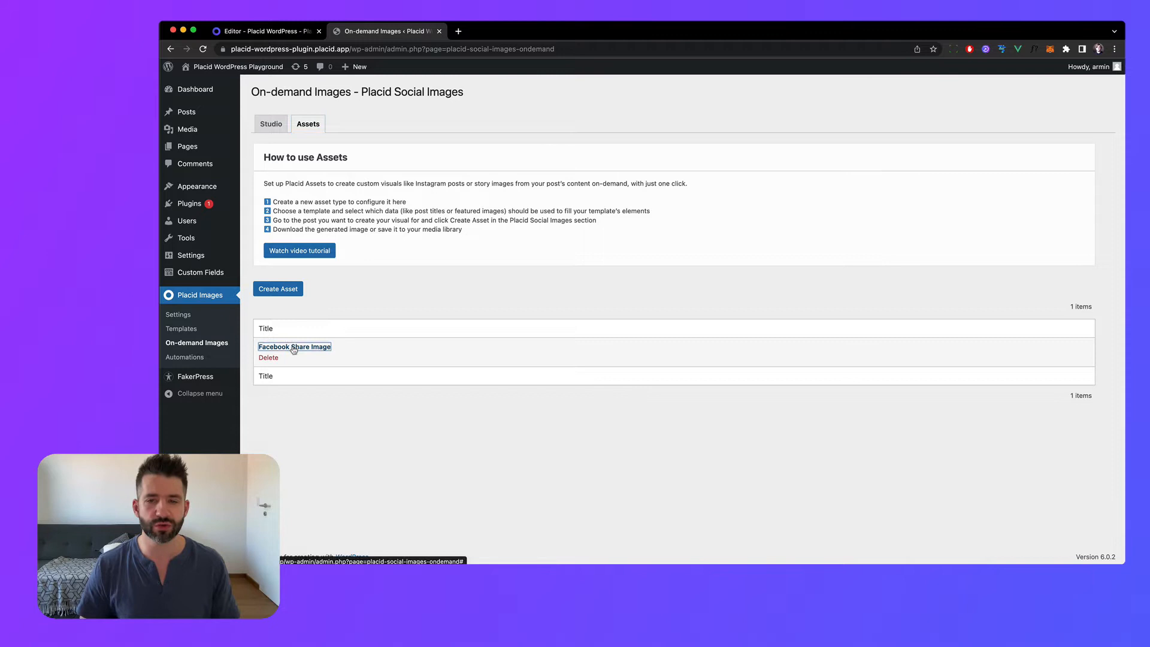
left_click(533, 365)
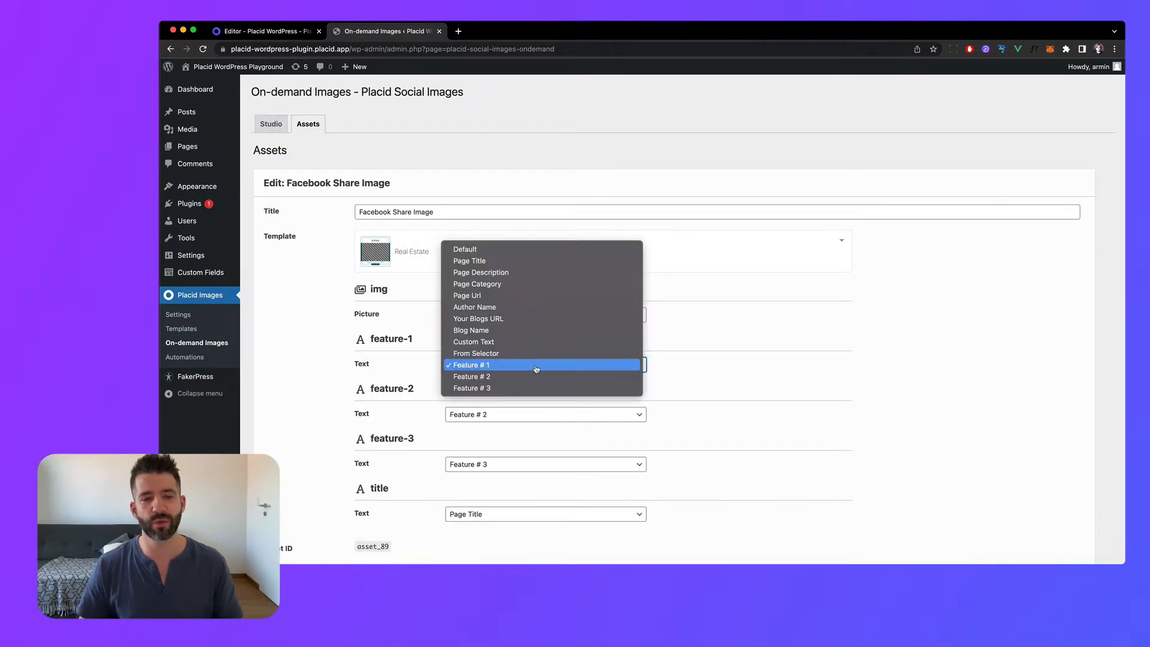
left_click(537, 367)
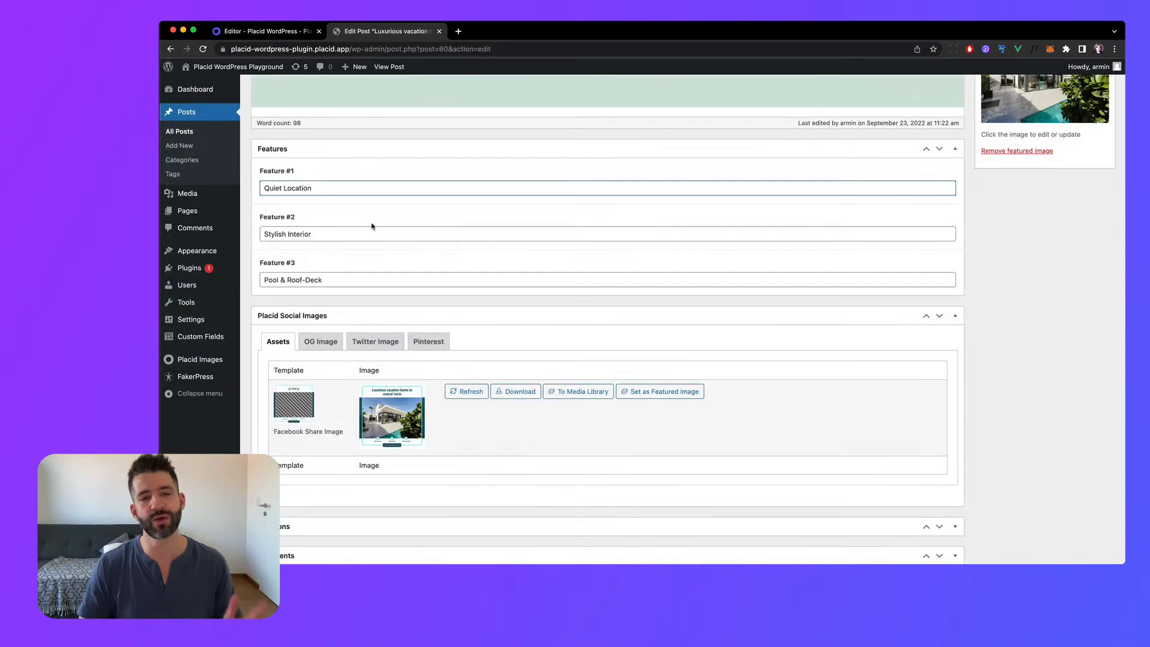
Review the Stylish Interior and Pool & Roof-Deck feature values on the post.
left_click(370, 235)
left_click(368, 280)
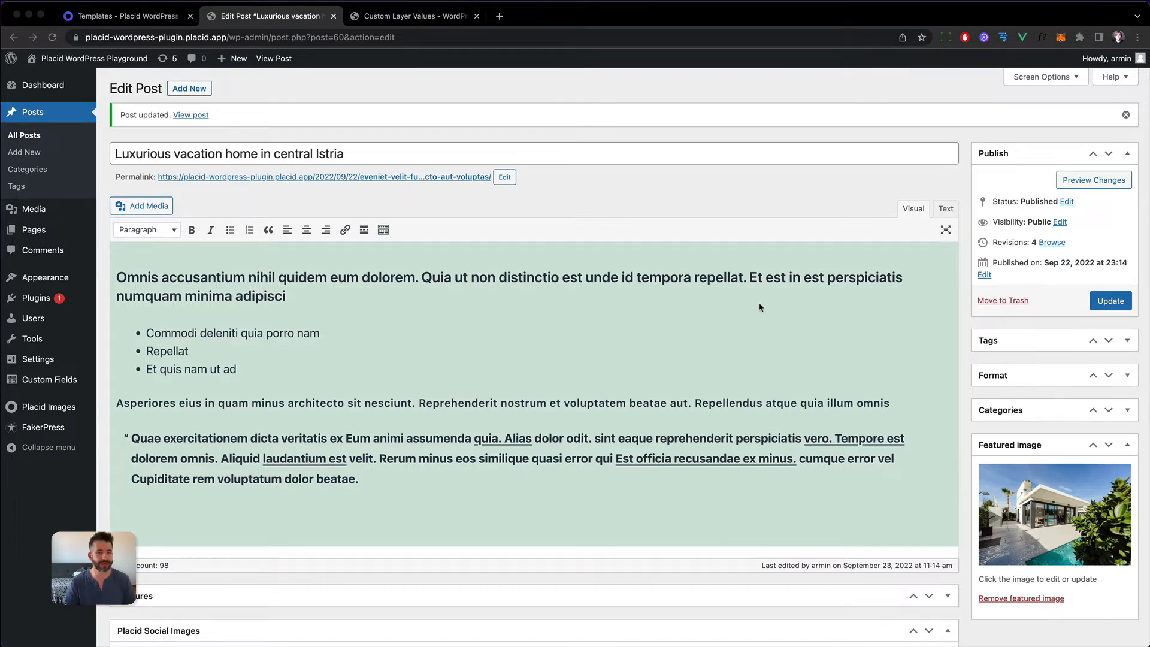
Open the Real Estate template in the Placid editor and inspect its title and border layers.
left_click(124, 16)
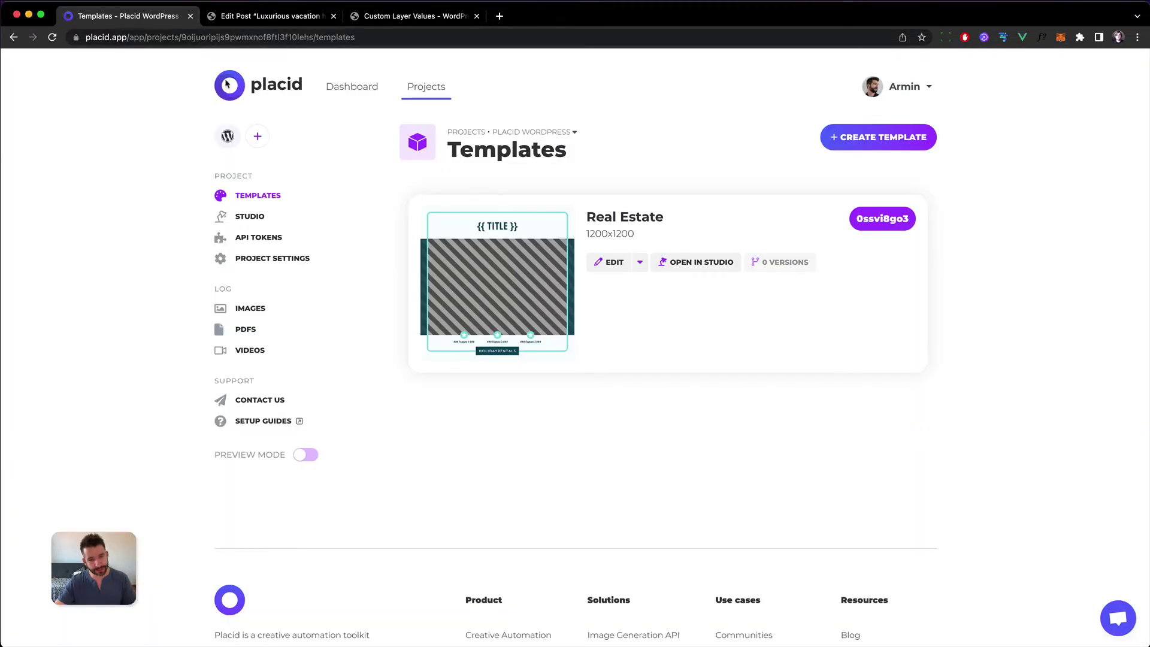
left_click(613, 263)
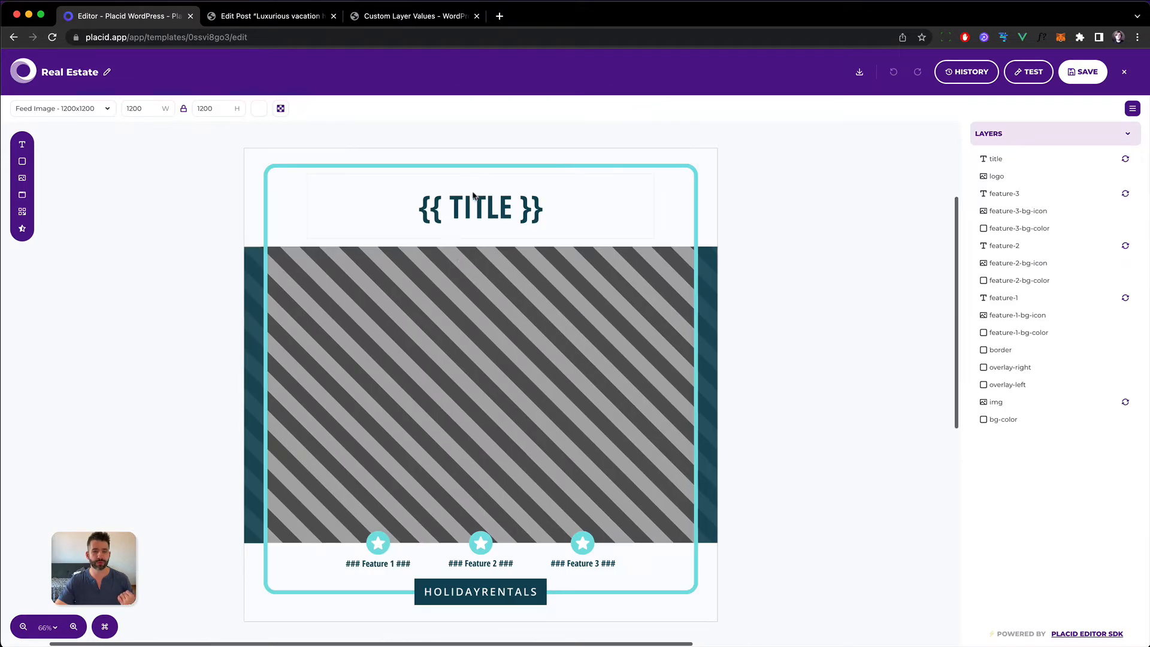
left_click(449, 213)
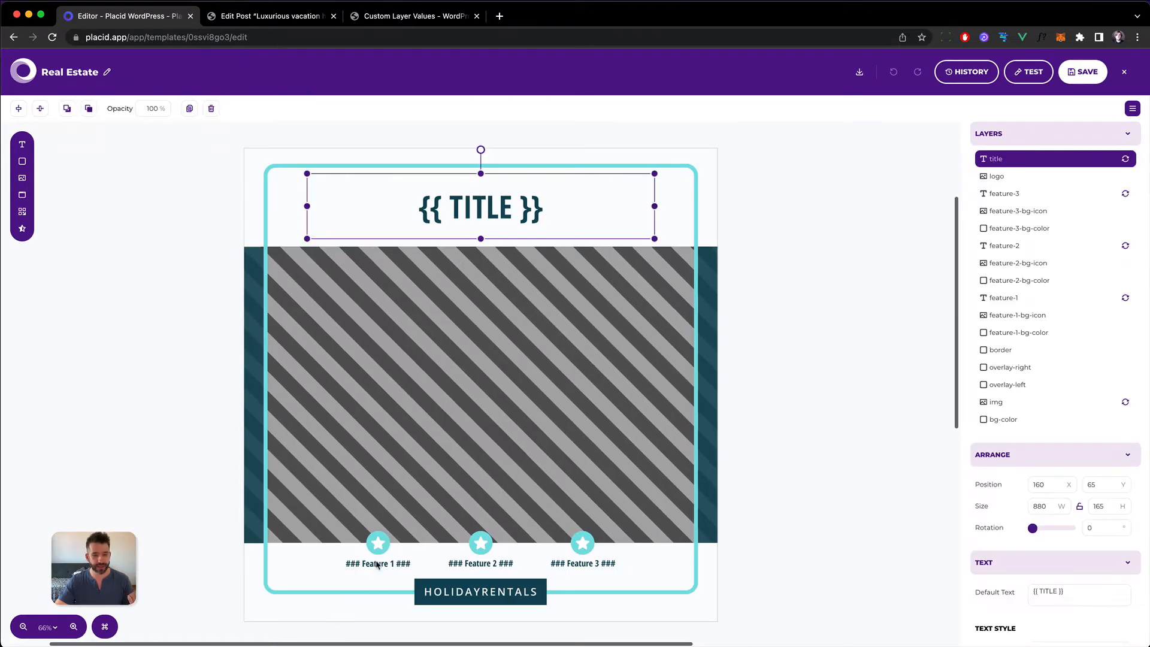
left_click(431, 370)
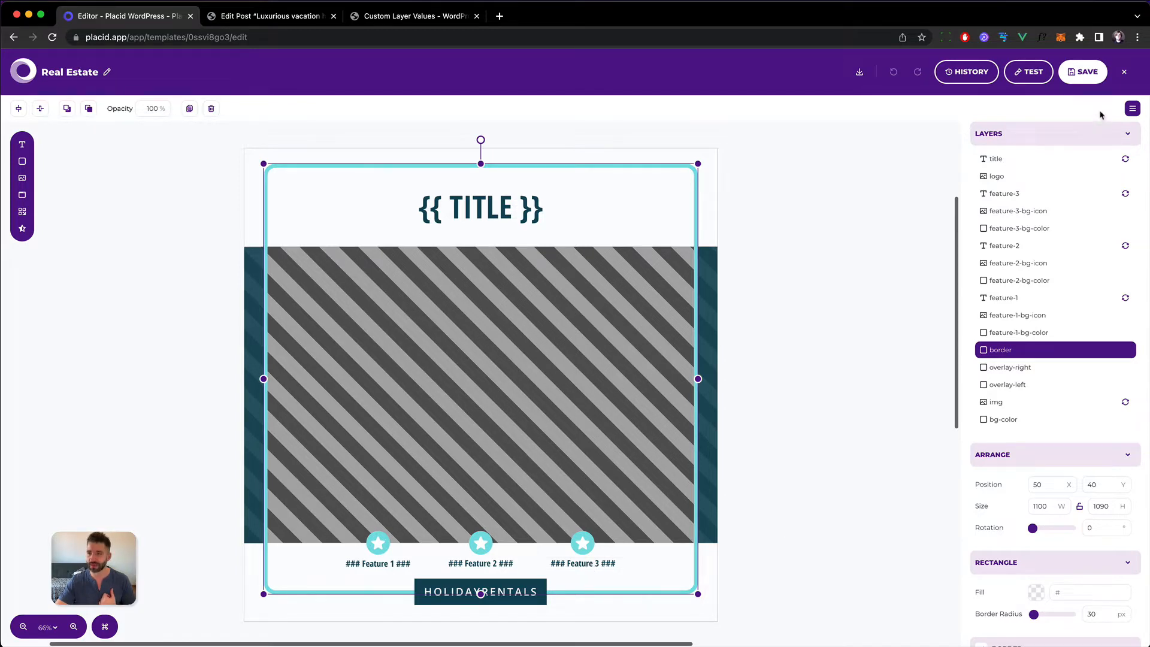
Preview the share image with placeholder feature text and return to the post editor.
left_click(258, 18)
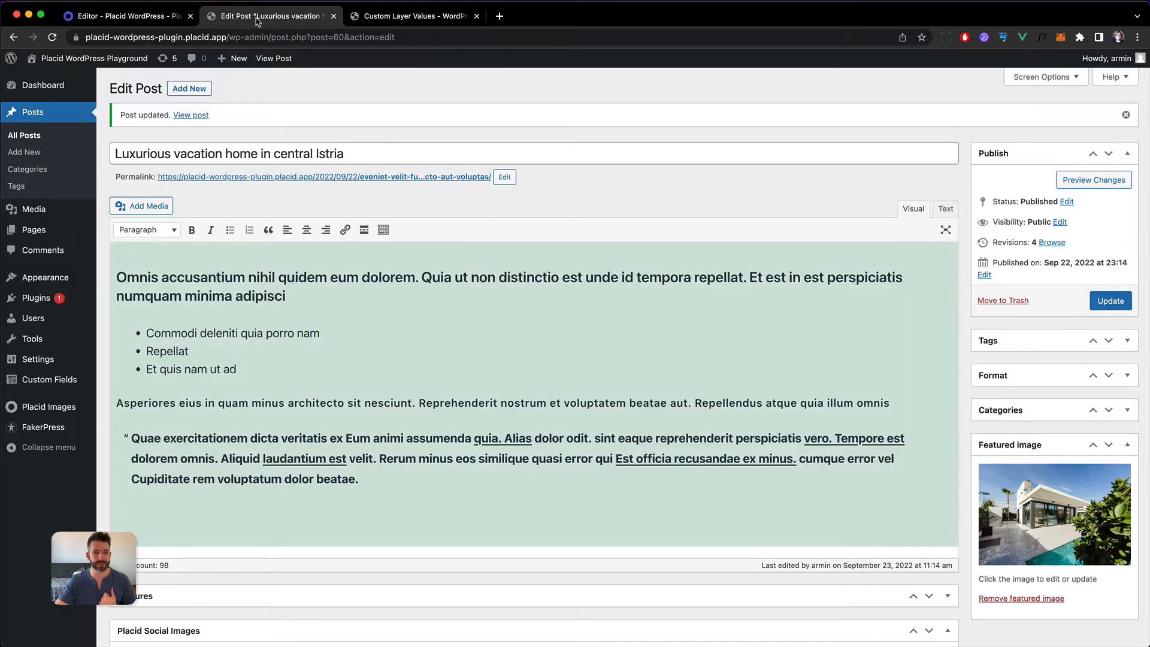
scroll(277, 311, "down", 5)
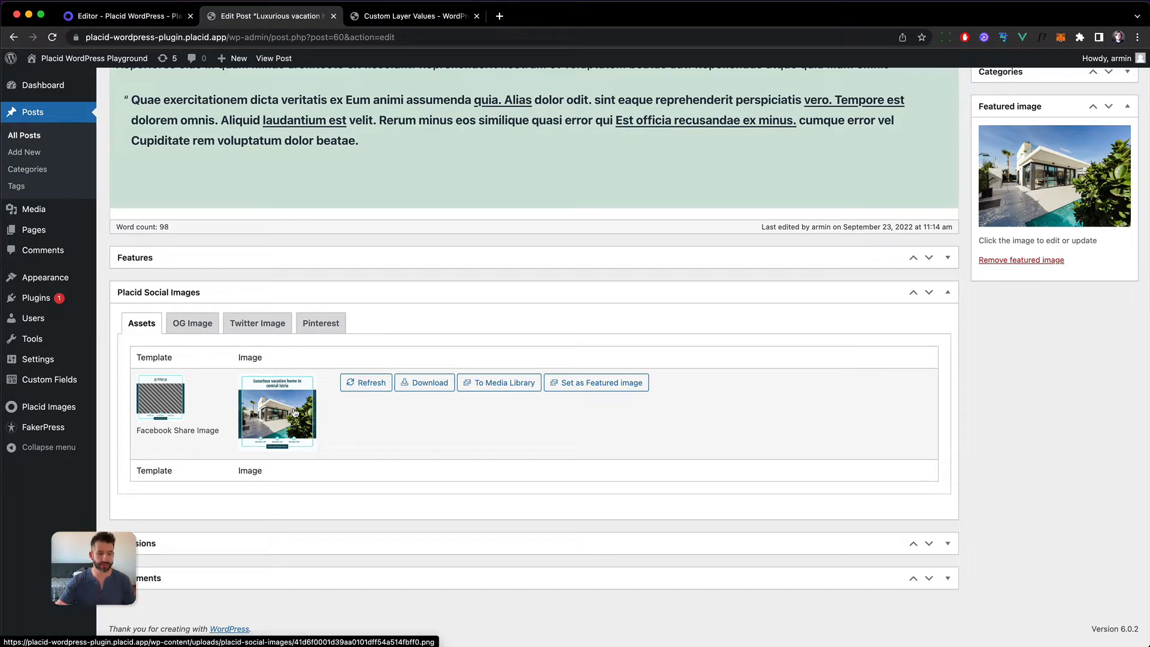
left_click(295, 410)
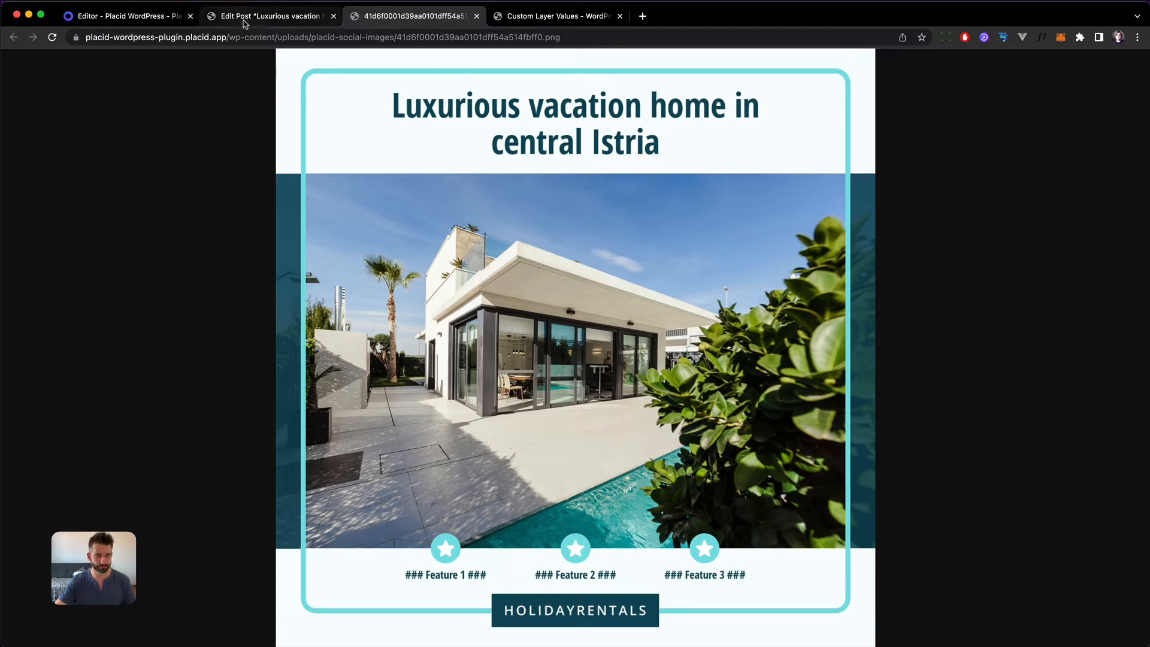
left_click(243, 23)
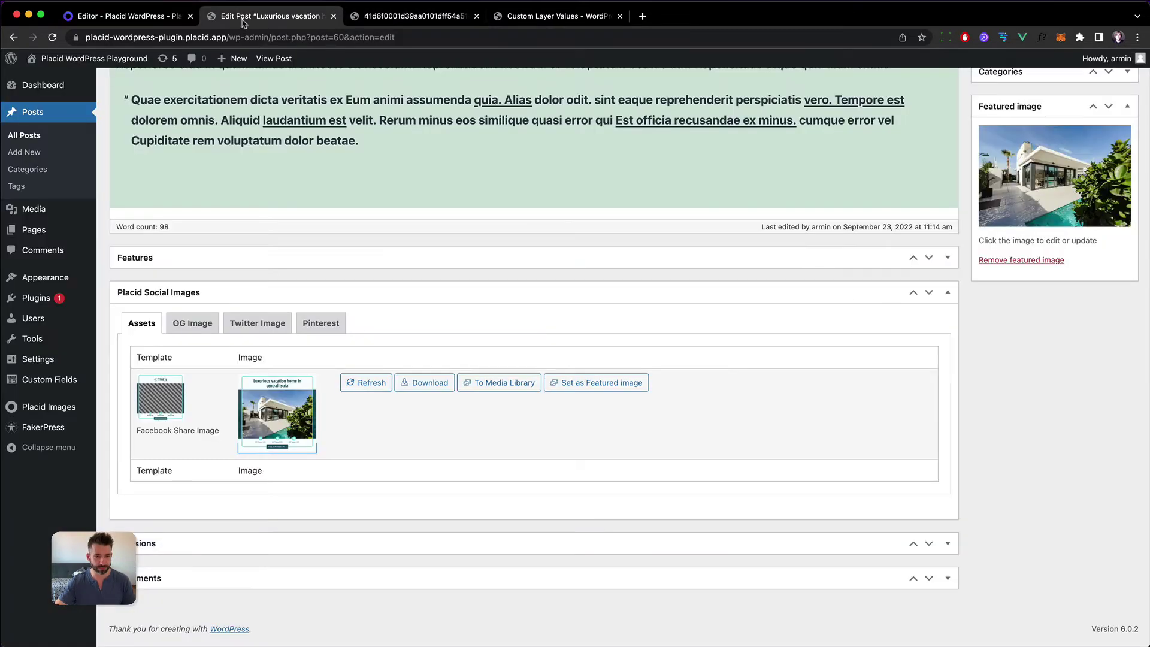
Expand the post's Features panel and review its three empty Feature fields.
left_click(143, 259)
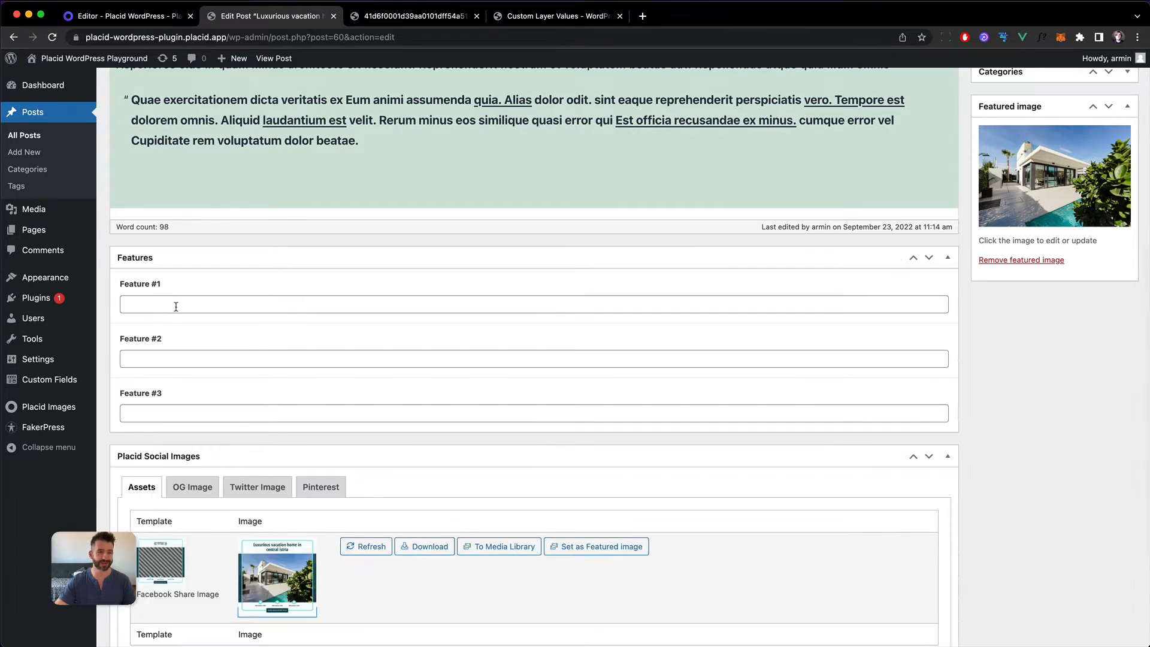
left_click(176, 305)
left_click(182, 360)
left_click(174, 412)
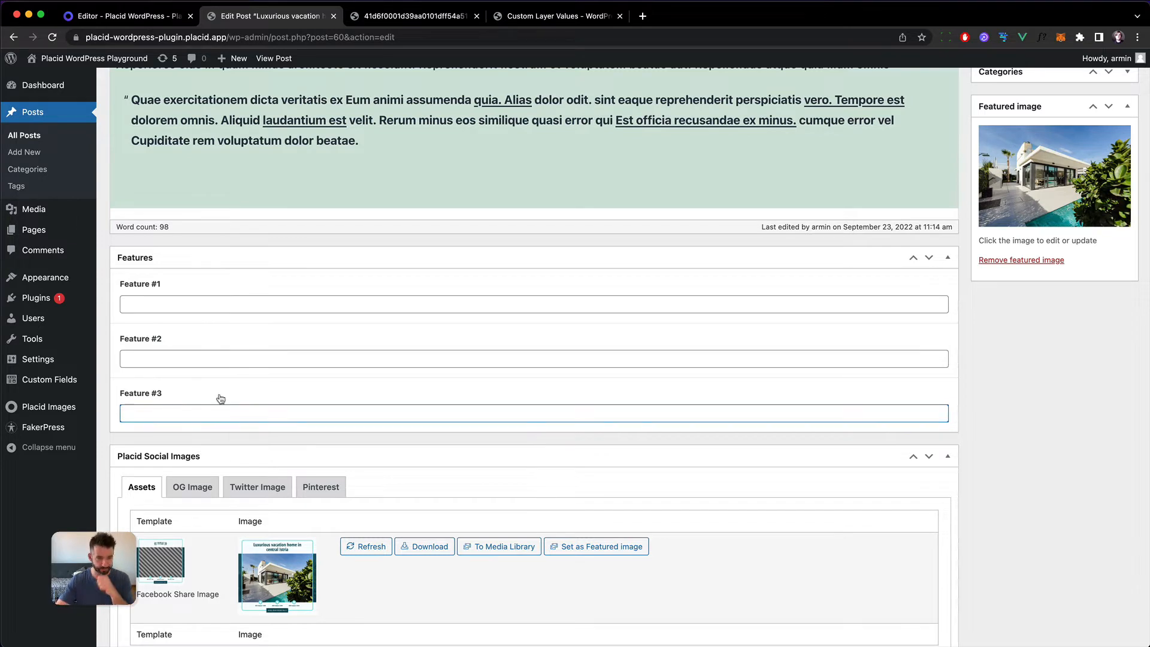
mouse_move(50, 407)
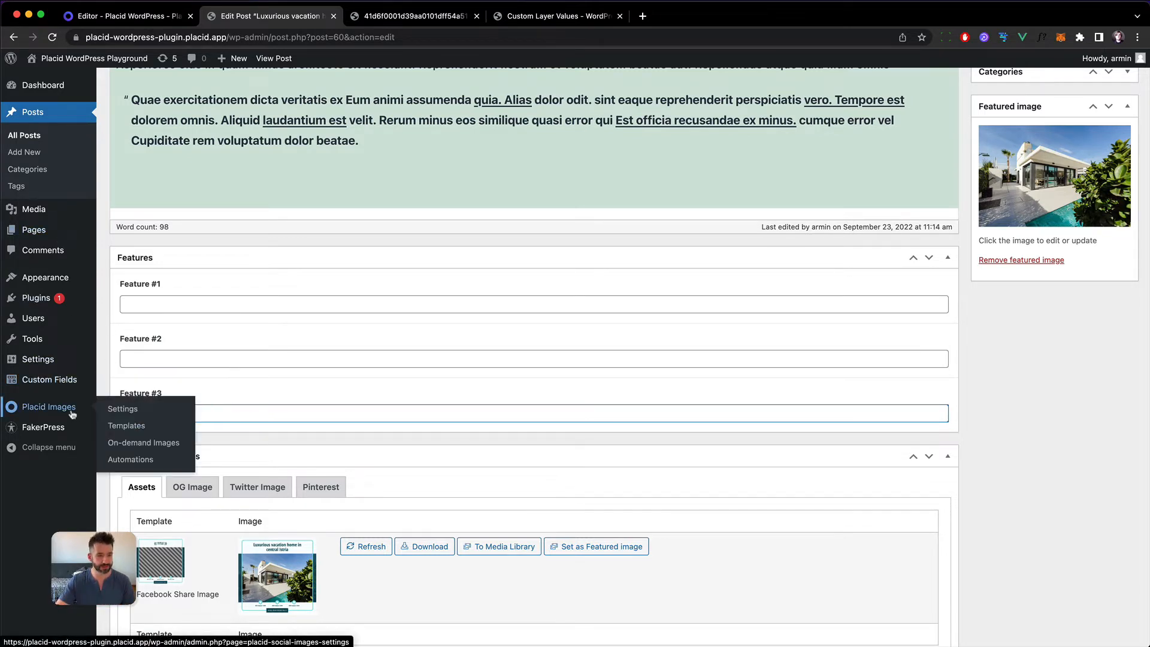
Open the Facebook Share Image asset settings and review its feature layer names.
left_click(143, 443)
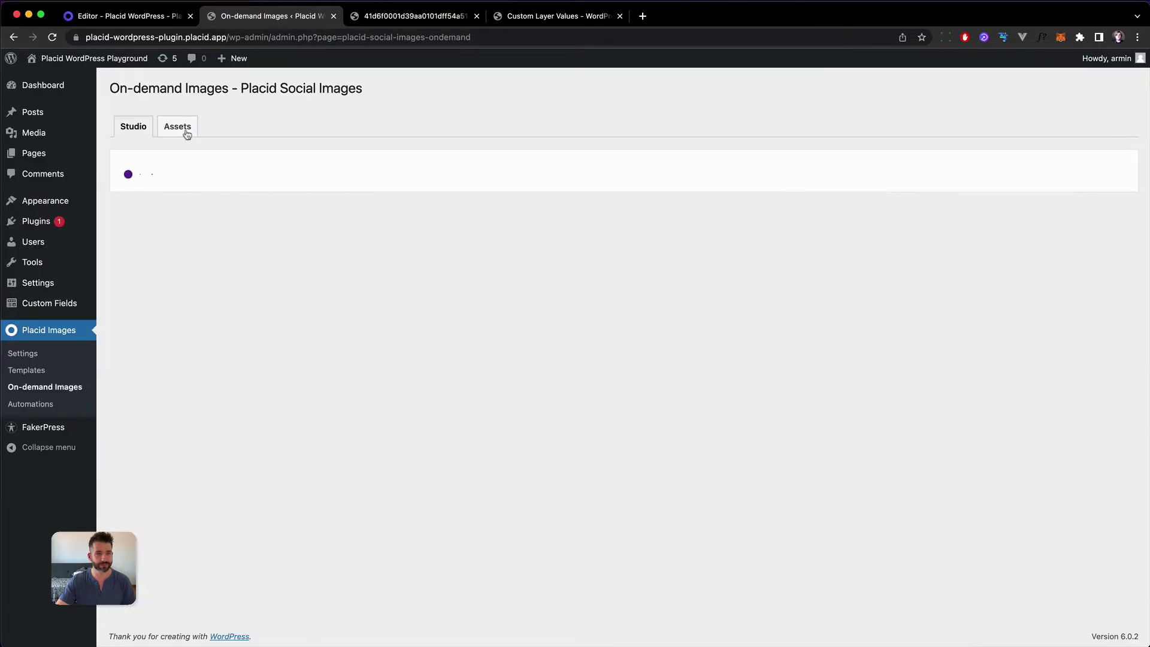
left_click(179, 128)
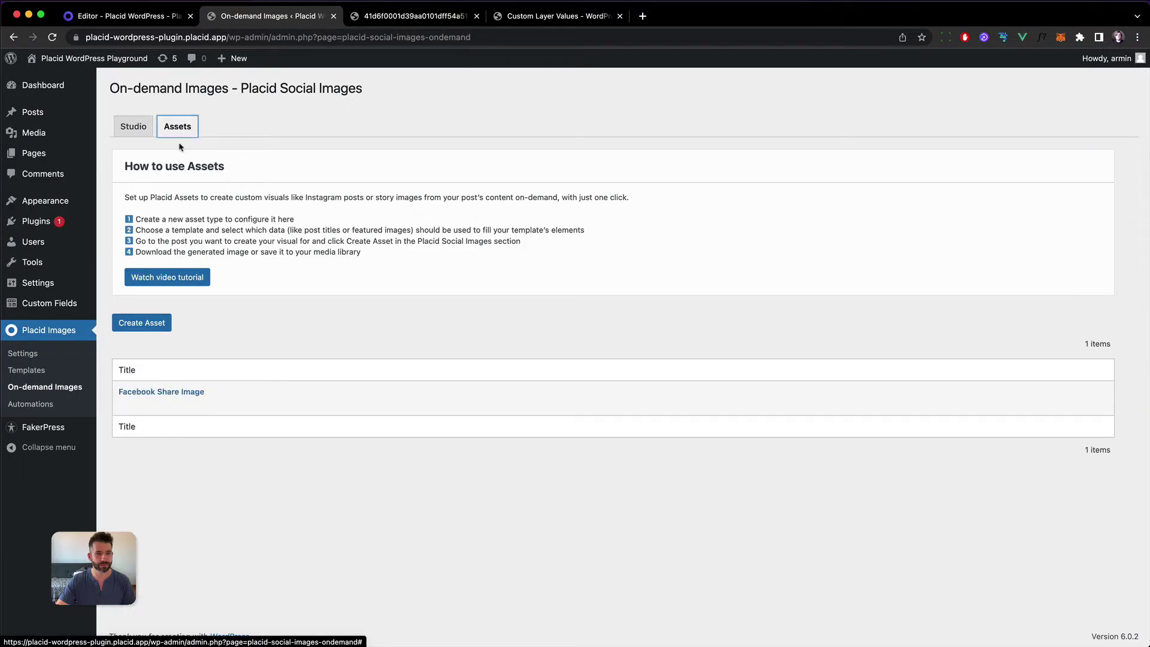
left_click(168, 395)
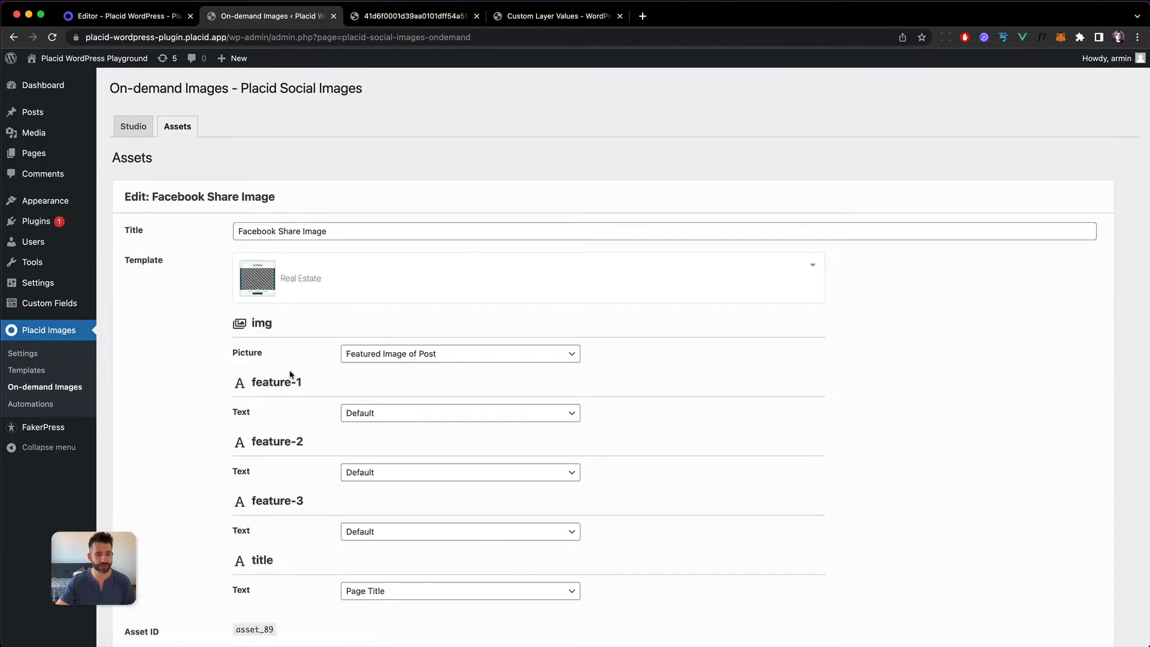
scroll(294, 377, "down", 2)
left_click_drag(262, 299, 310, 303)
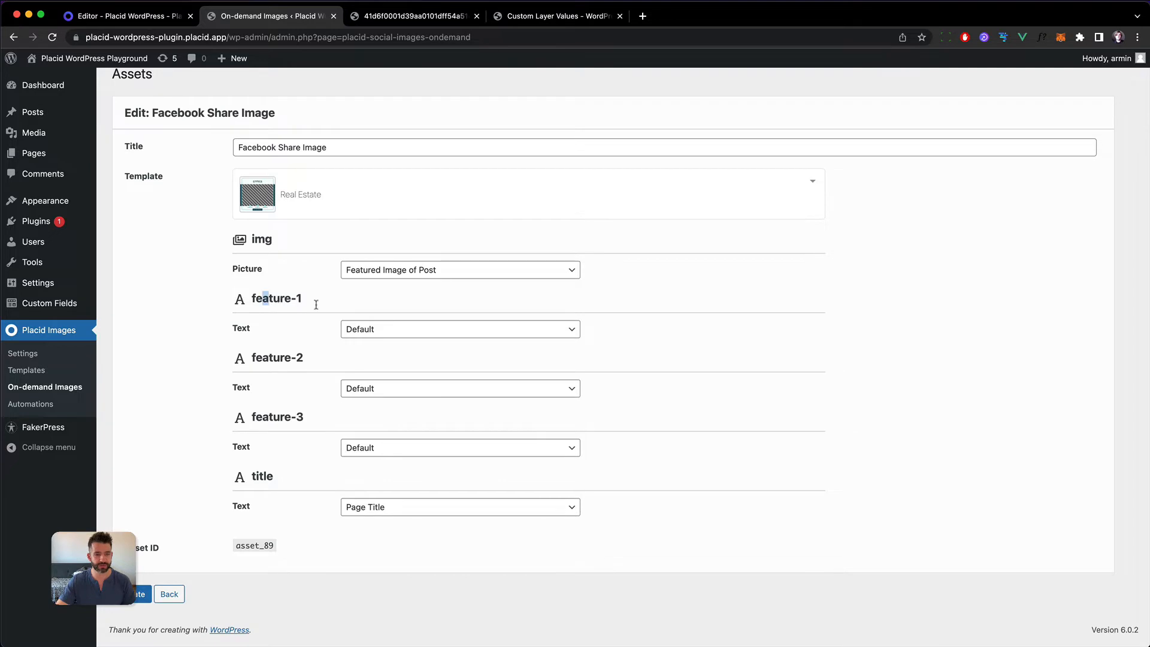
left_click(278, 373)
left_click_drag(290, 414, 347, 406)
left_click(318, 359)
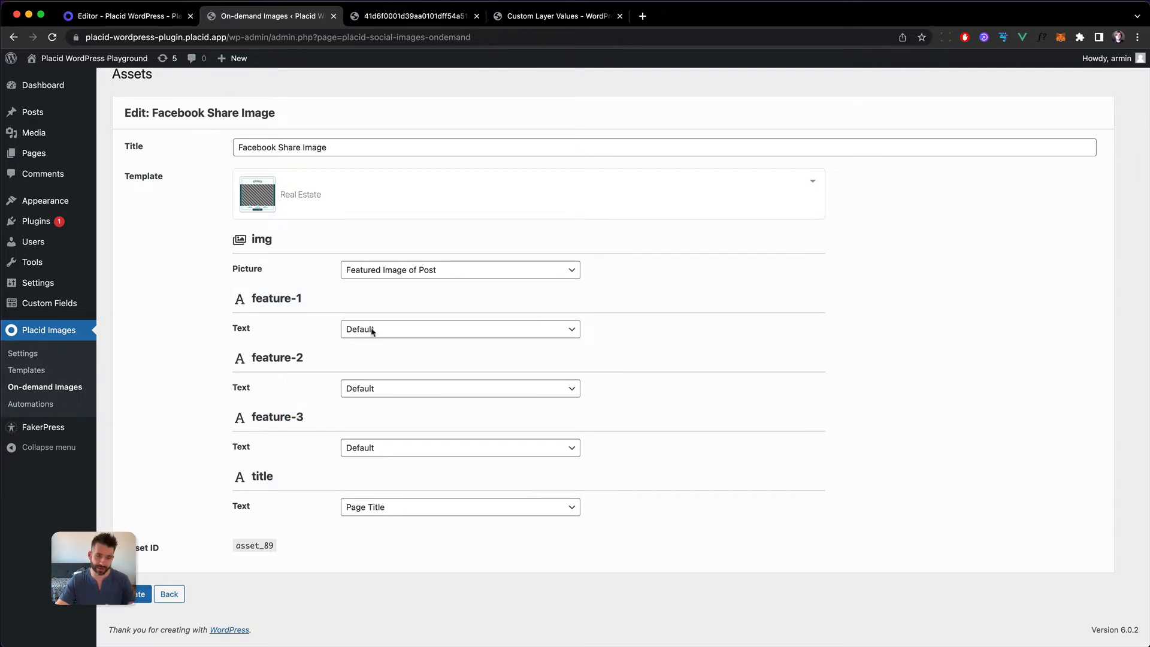
Check the feature-1 text sources, leaving Default, and close the unneeded browser tab.
left_click(443, 332)
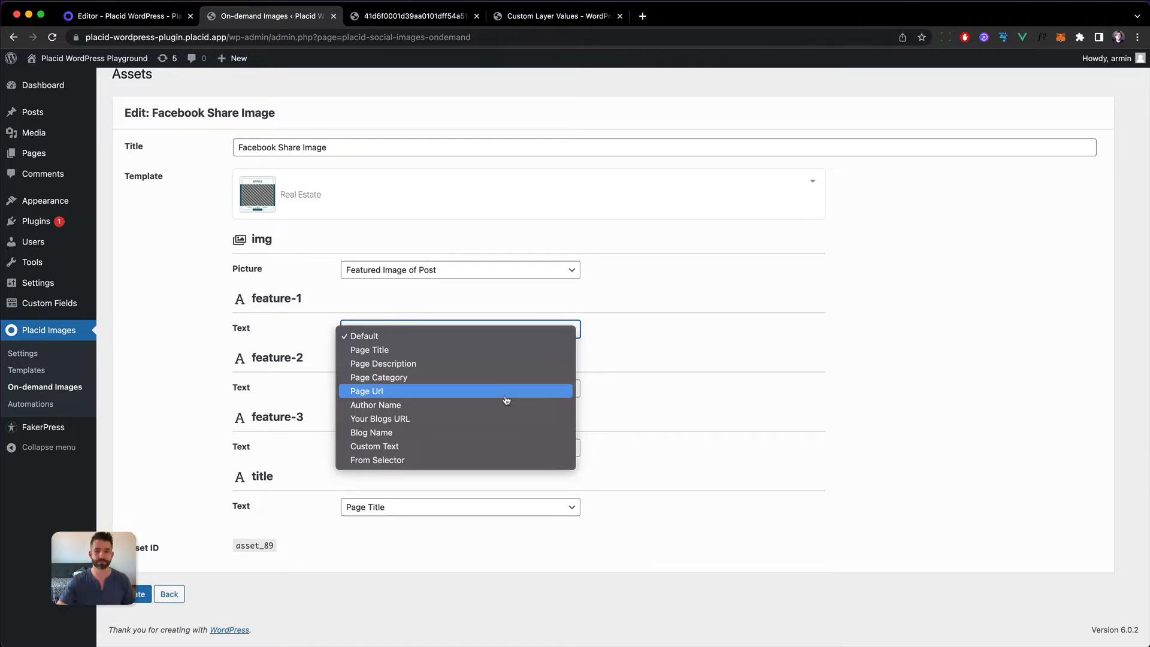
left_click(619, 293)
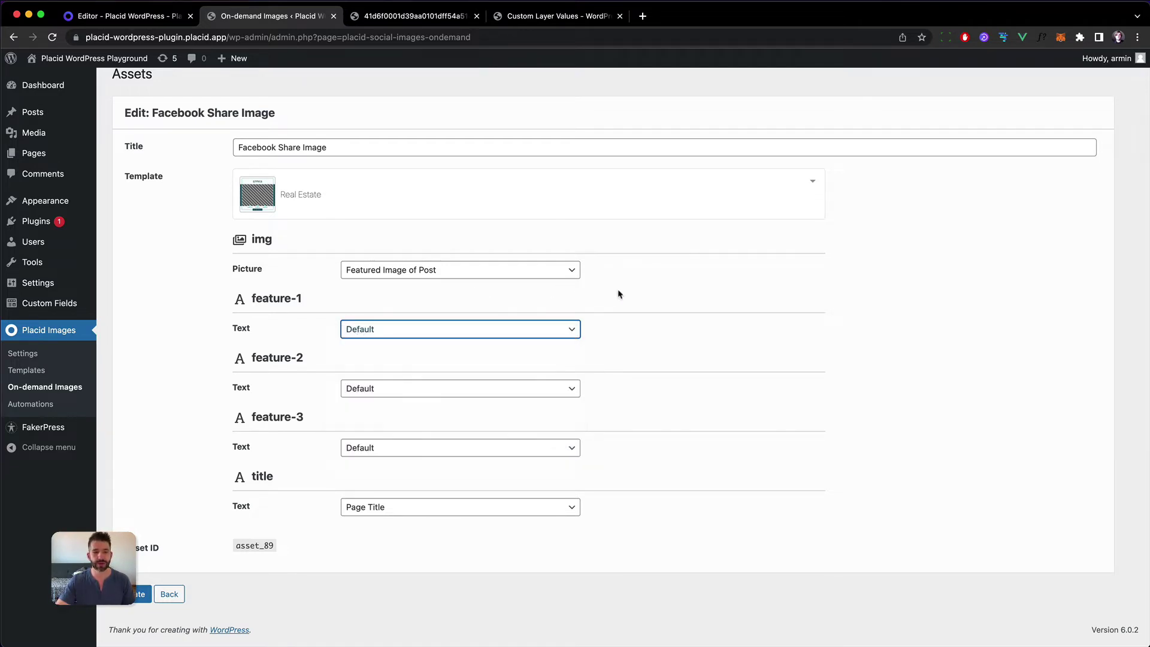
left_click(663, 364)
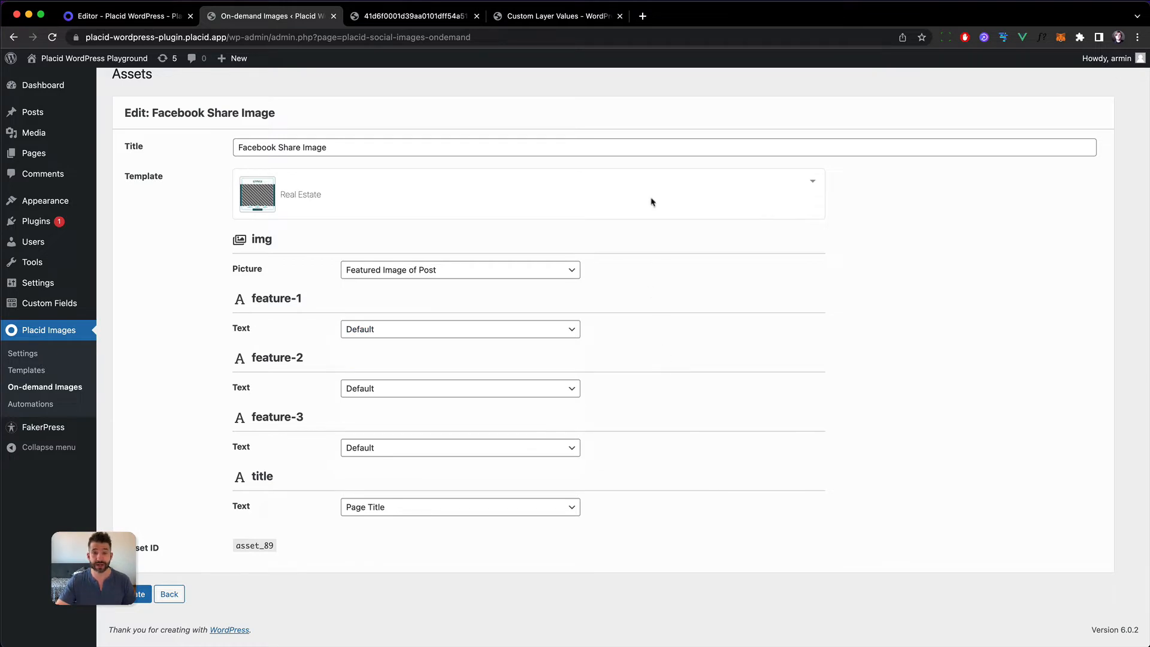
left_click(476, 15)
Review the placid_add_text_field code example on the Custom Layer Values docs page.
left_click(420, 19)
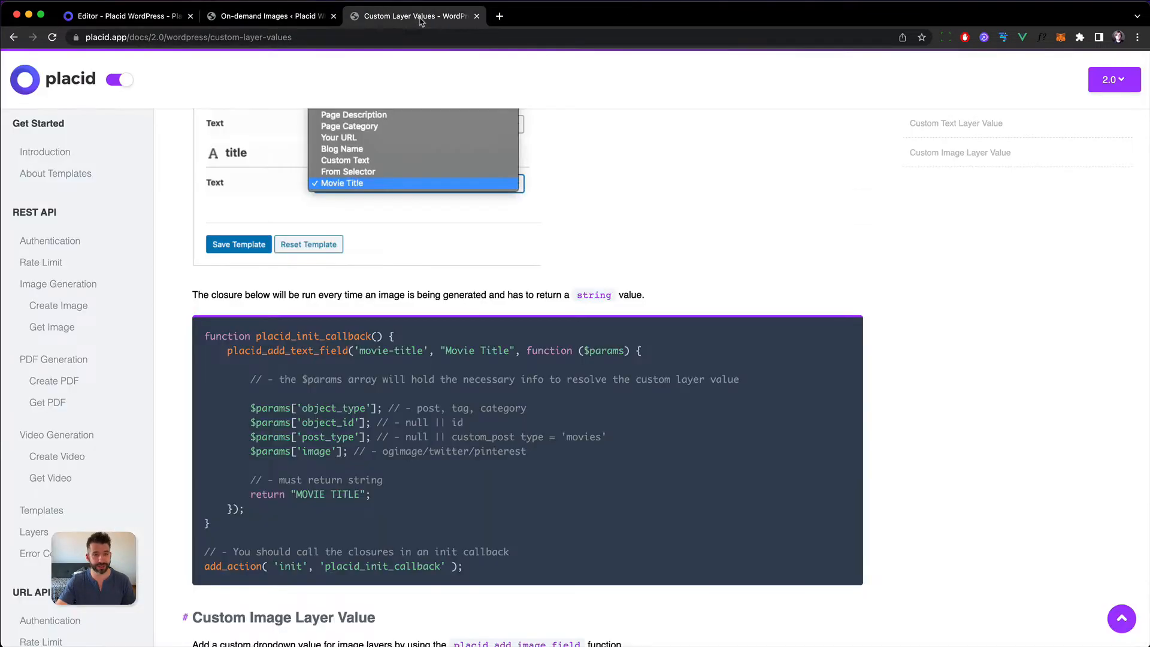
scroll(54, 458, "down", 10)
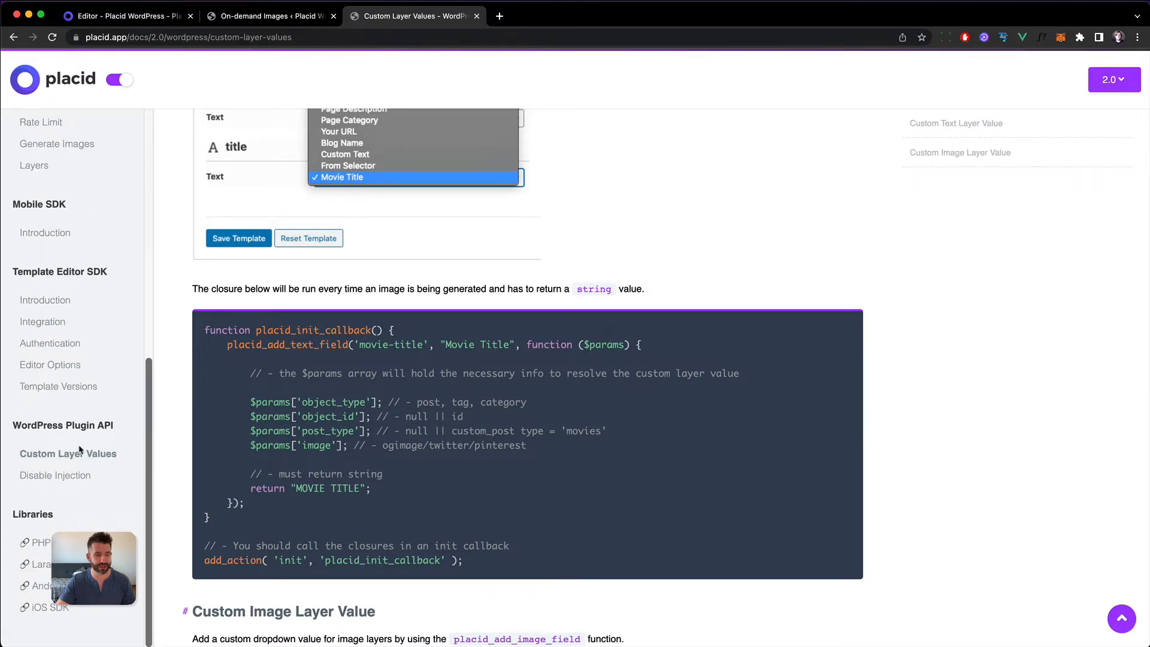
left_click(38, 458)
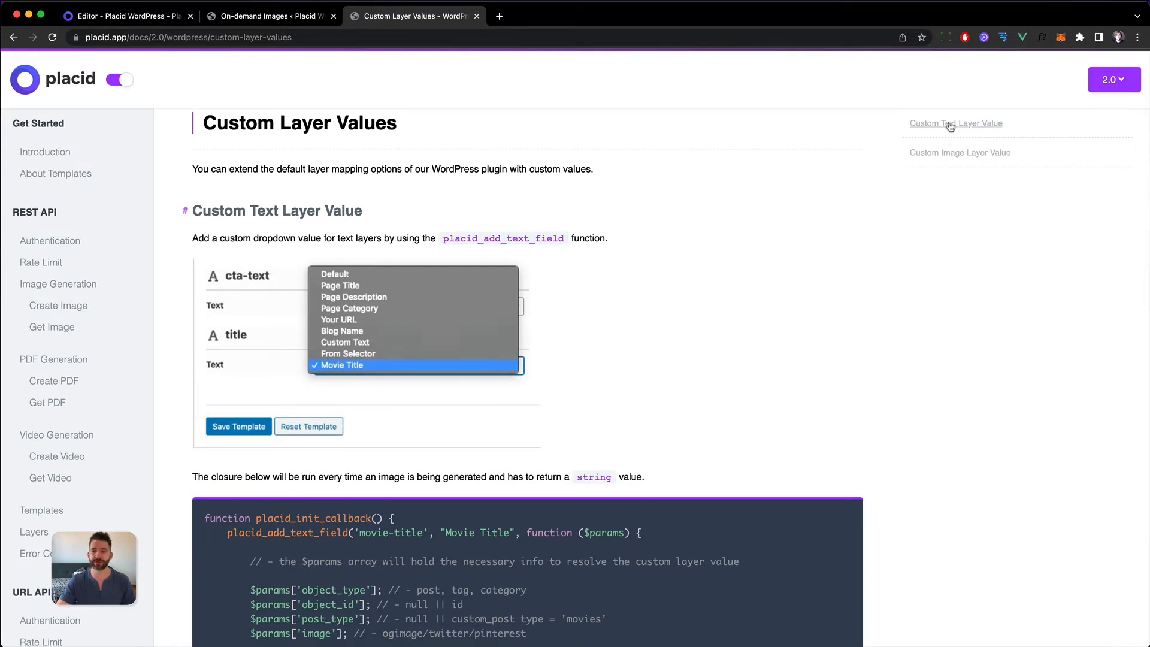
scroll(854, 223, "down", 3)
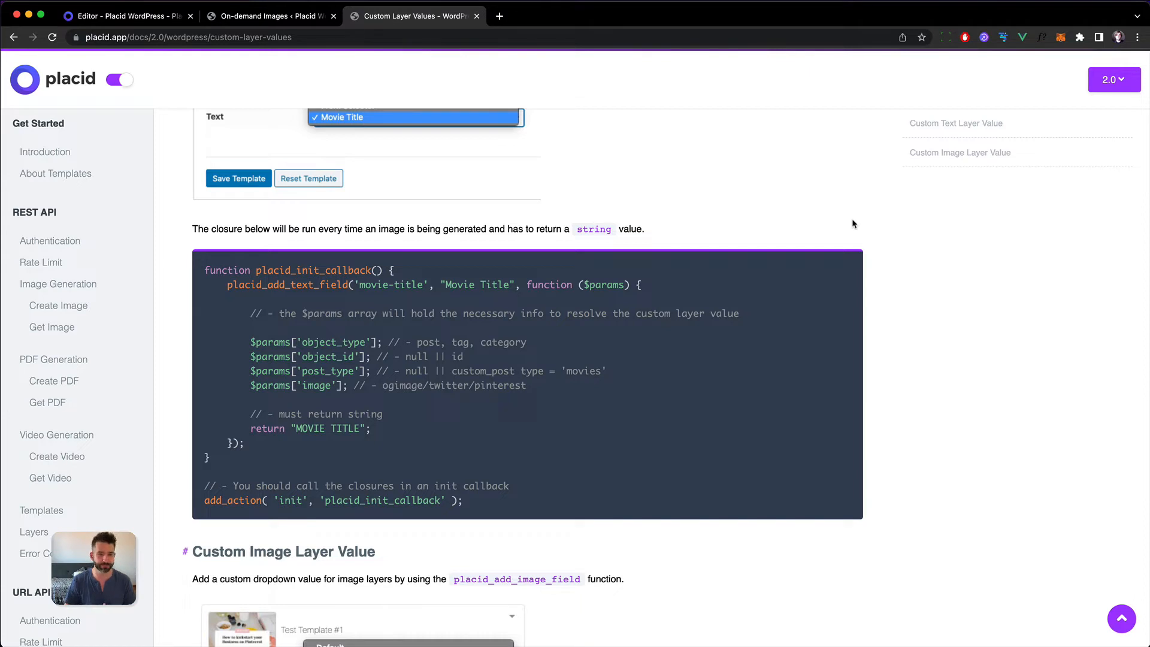
mouse_move(527, 385)
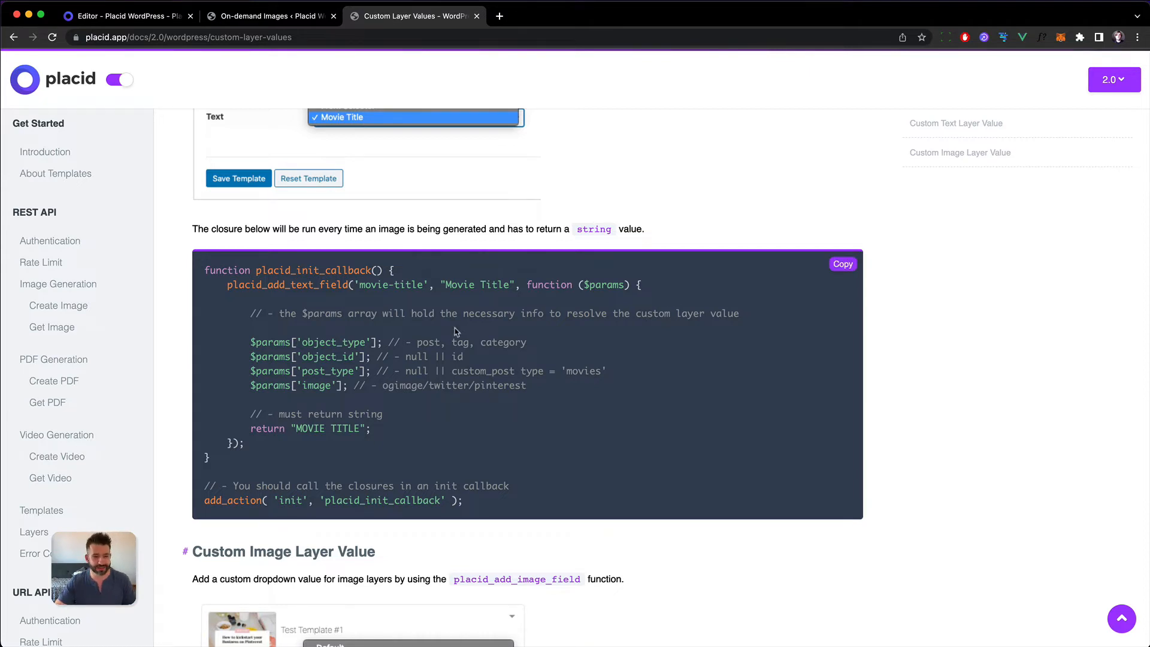
left_click_drag(207, 268, 537, 503)
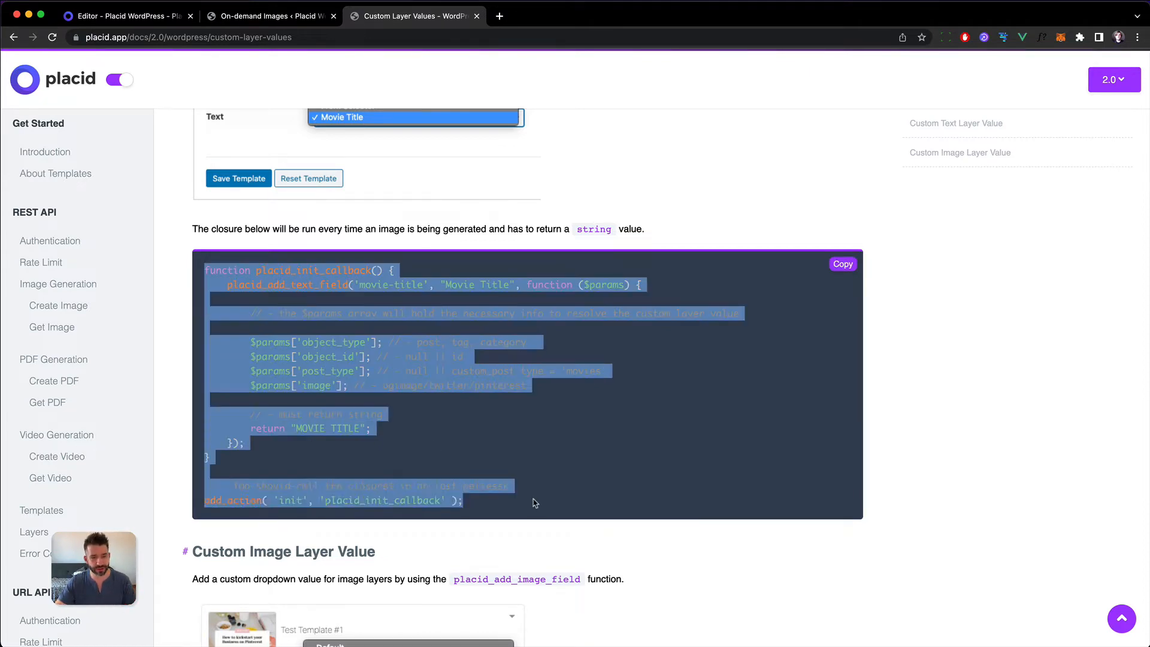
left_click(535, 501)
left_click_drag(237, 299, 436, 419)
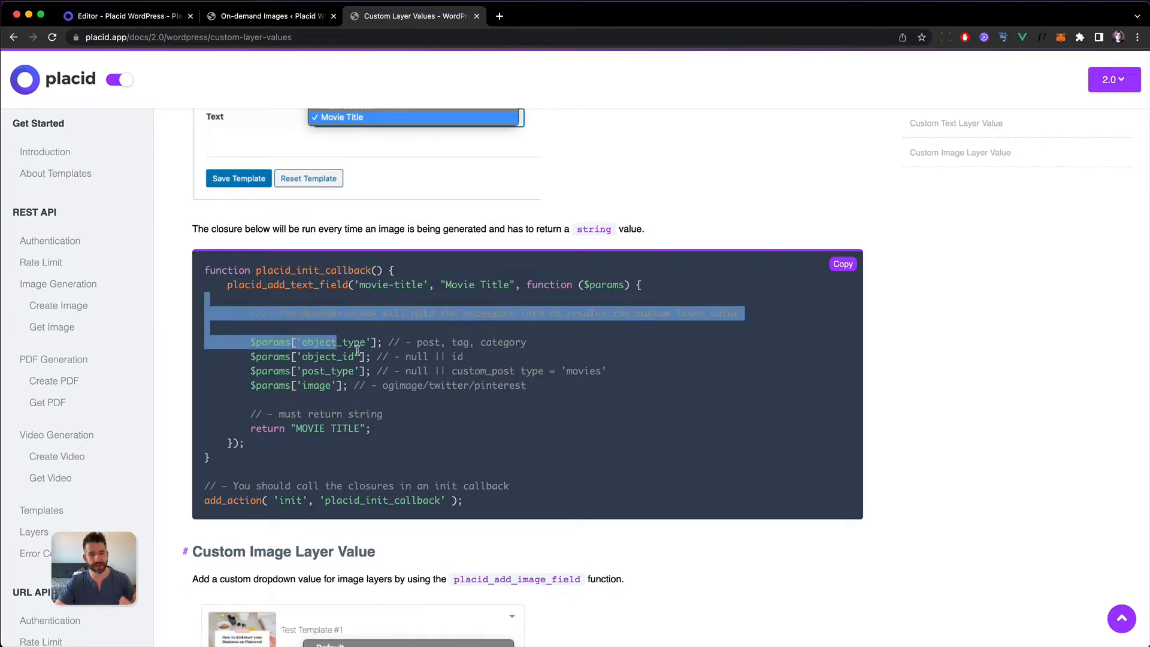
left_click(436, 418)
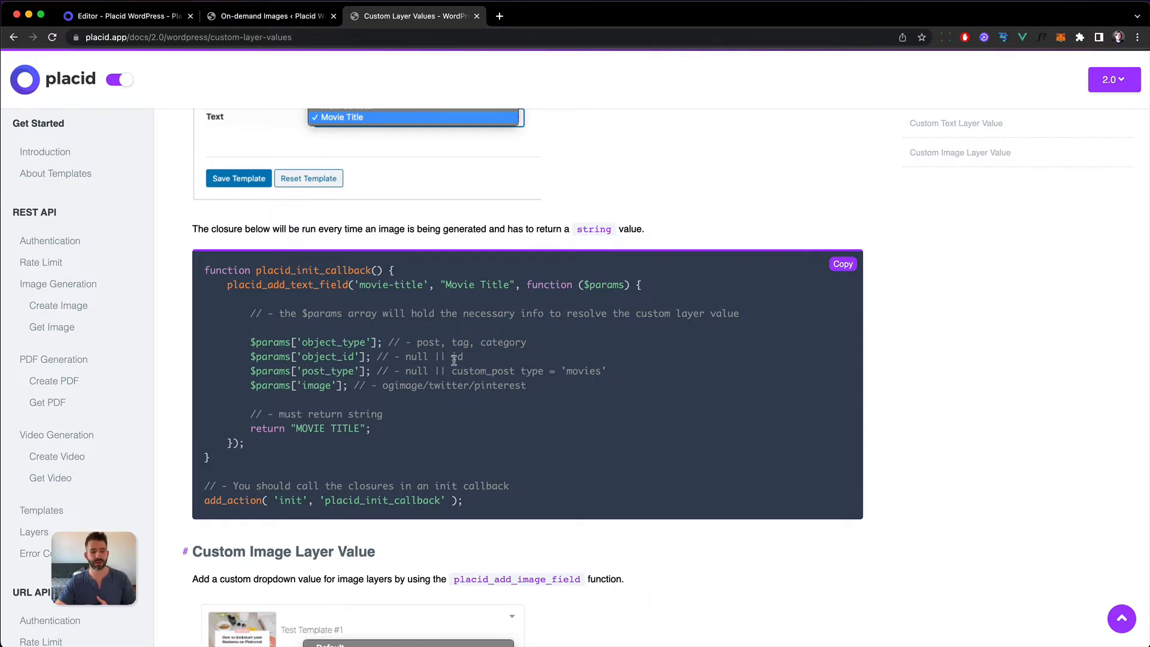
scroll(452, 358, "down", 5)
scroll(456, 364, "up", 3)
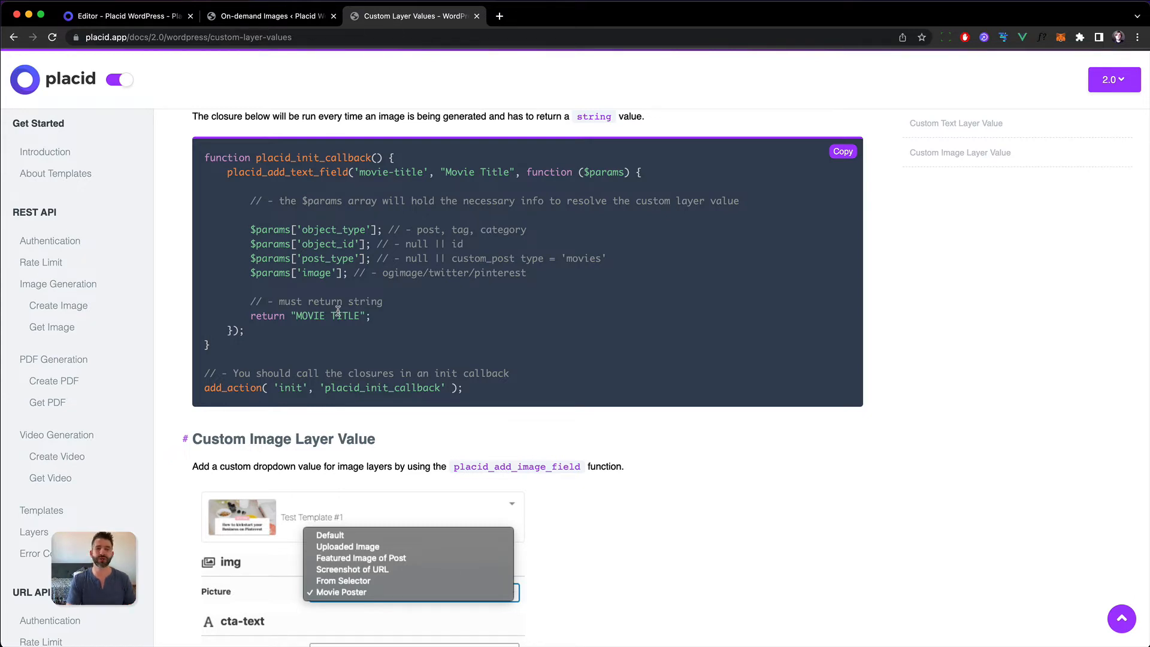
scroll(337, 310, "down", 5)
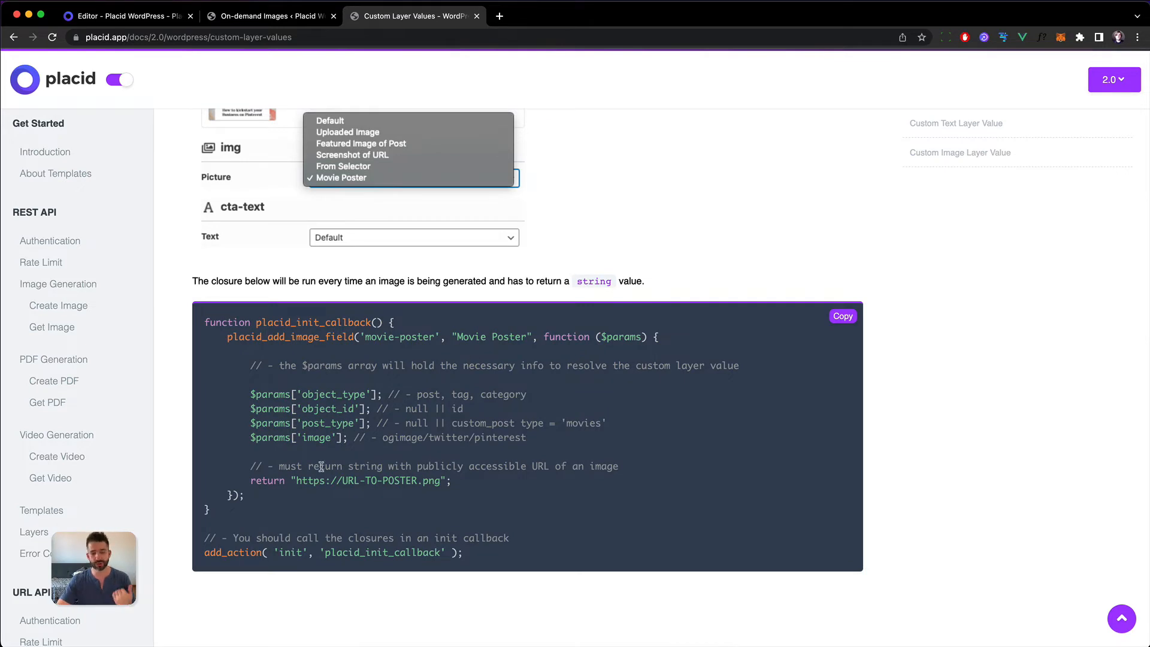
Copy the Movie Title custom text field code example.
left_click_drag(298, 481, 425, 481)
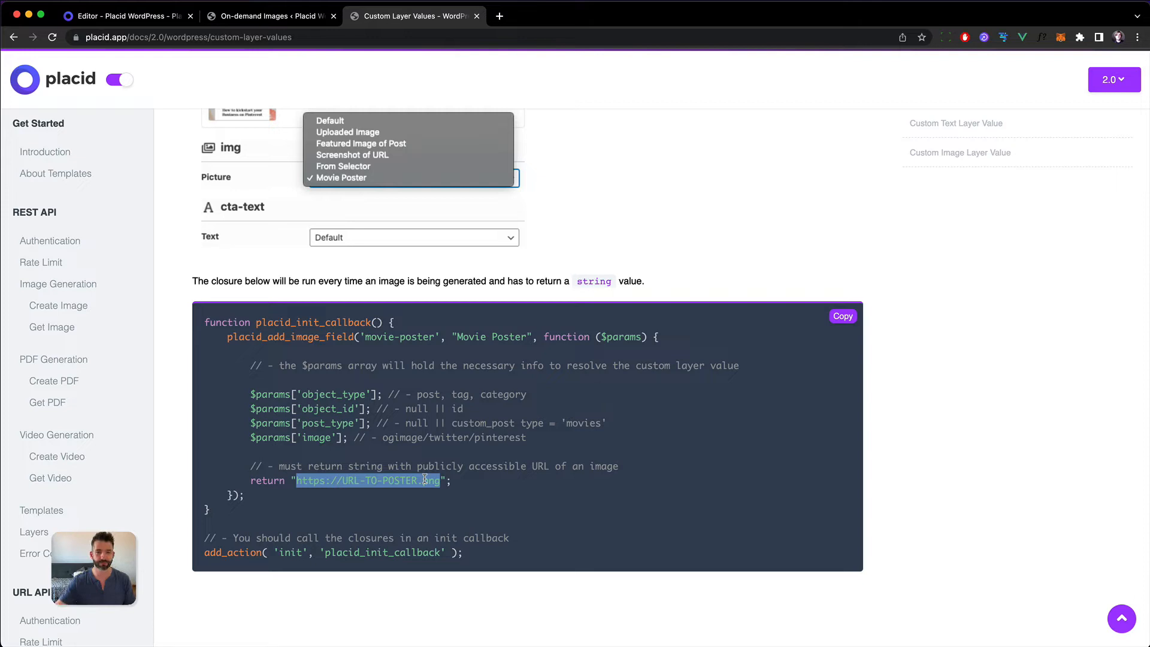
scroll(425, 481, "up", 4)
scroll(689, 284, "up", 2)
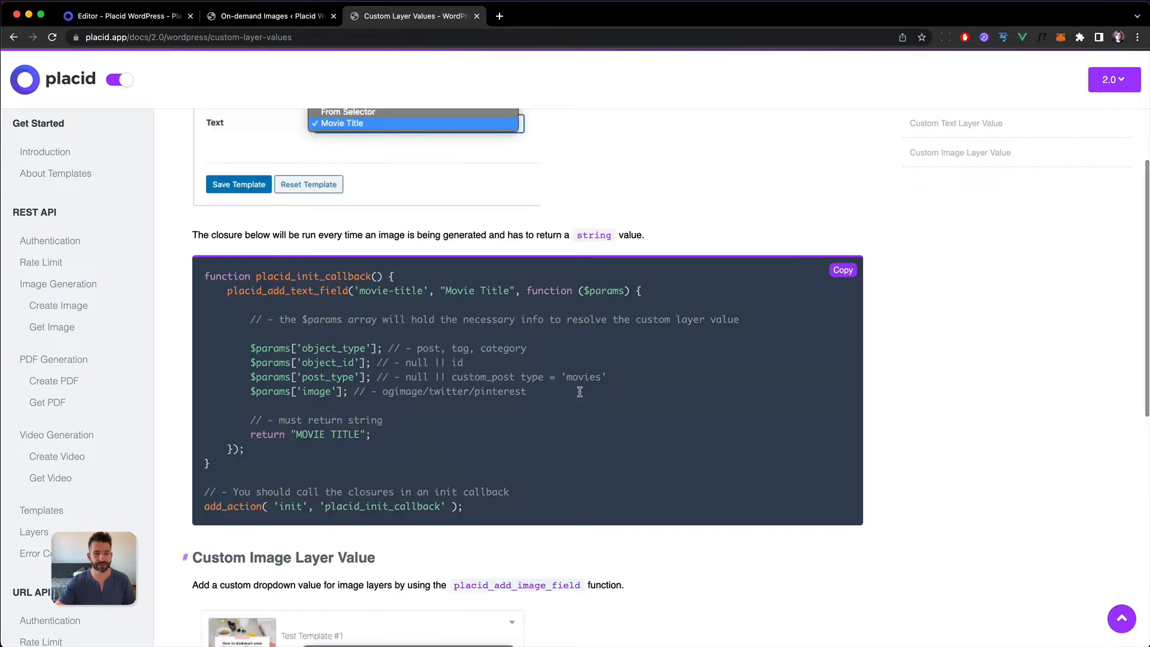
left_click(842, 271)
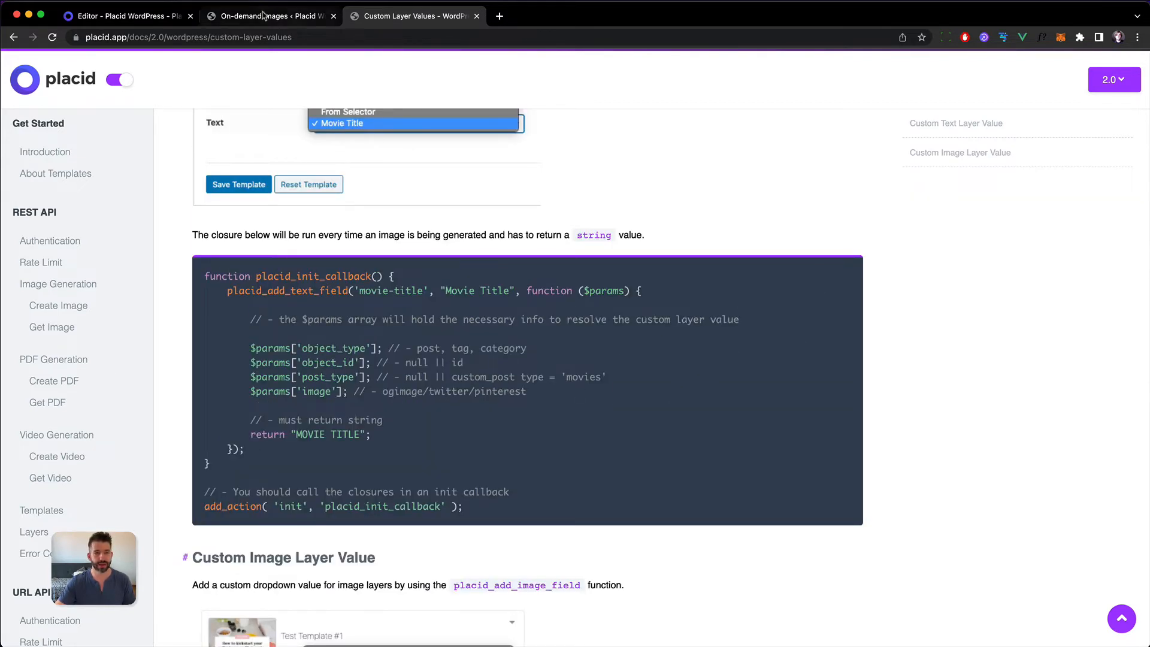
Back in WordPress admin, close the Customizer and go to Appearance > Theme File Editor.
left_click(229, 23)
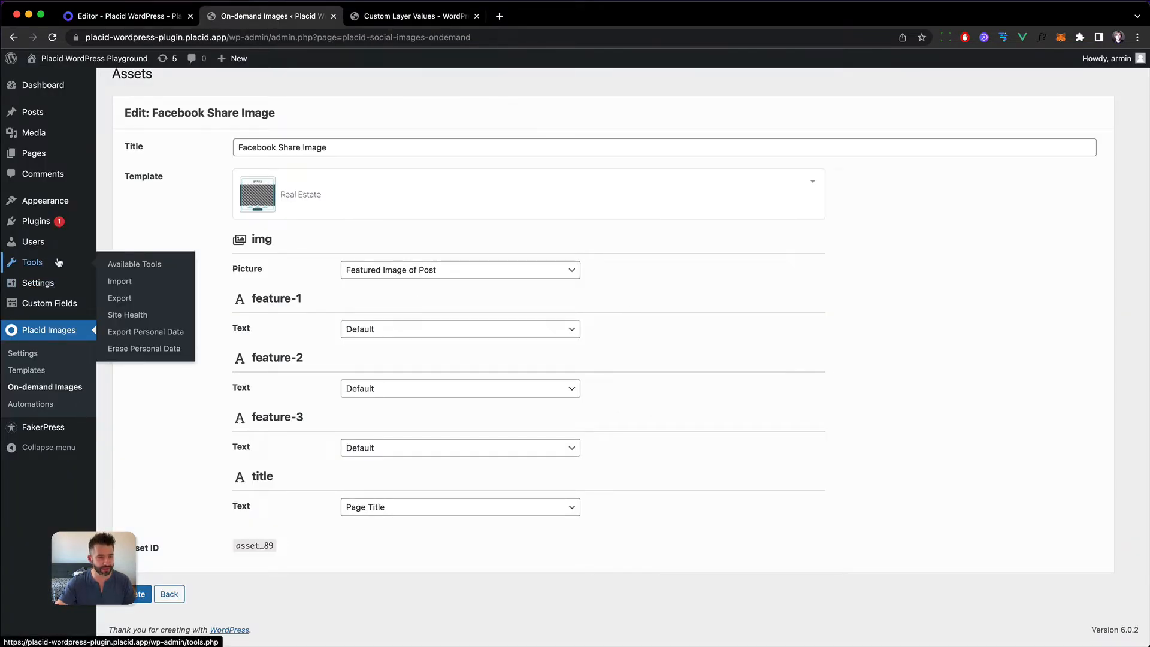
mouse_move(44, 201)
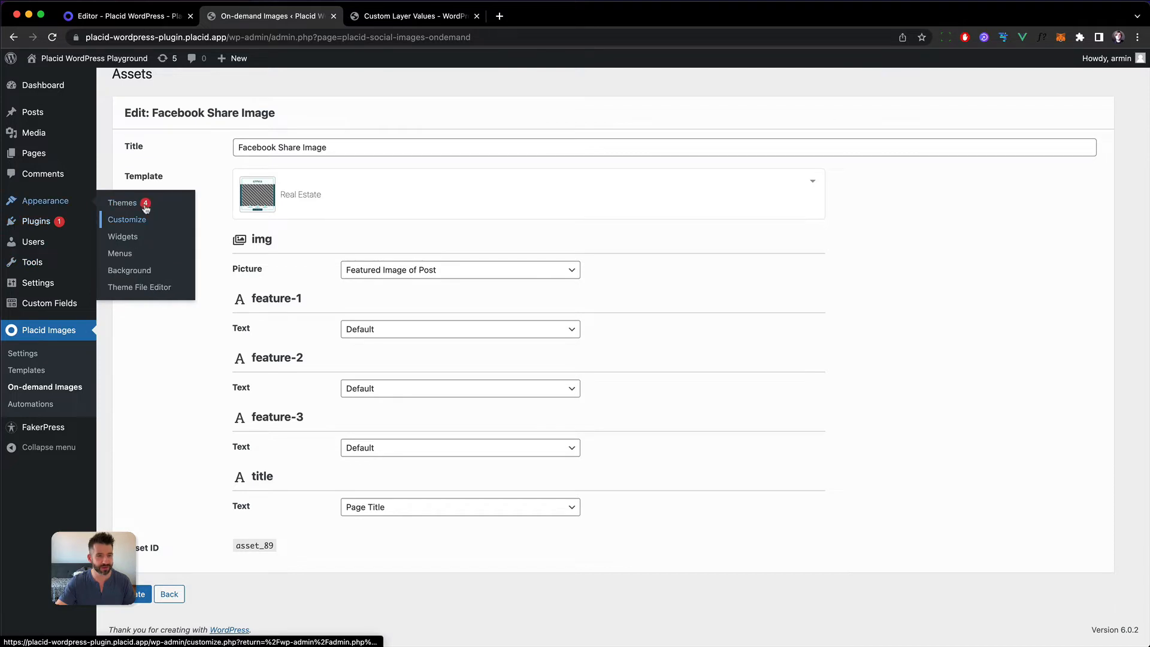
left_click(117, 207)
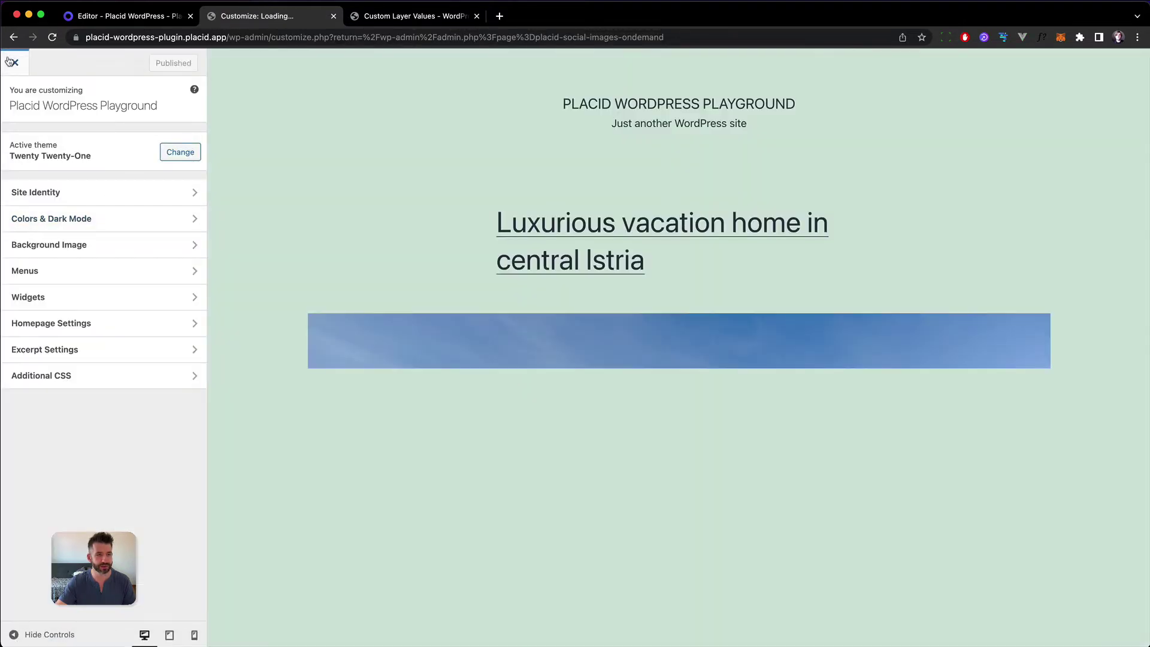
left_click(15, 62)
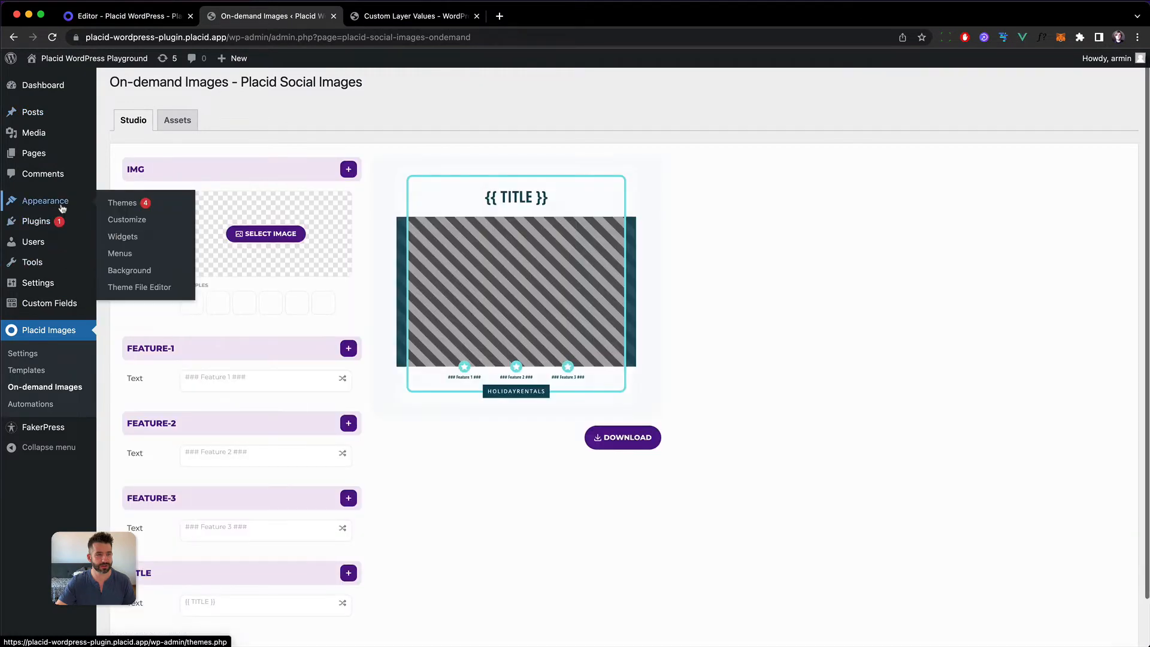
left_click(137, 288)
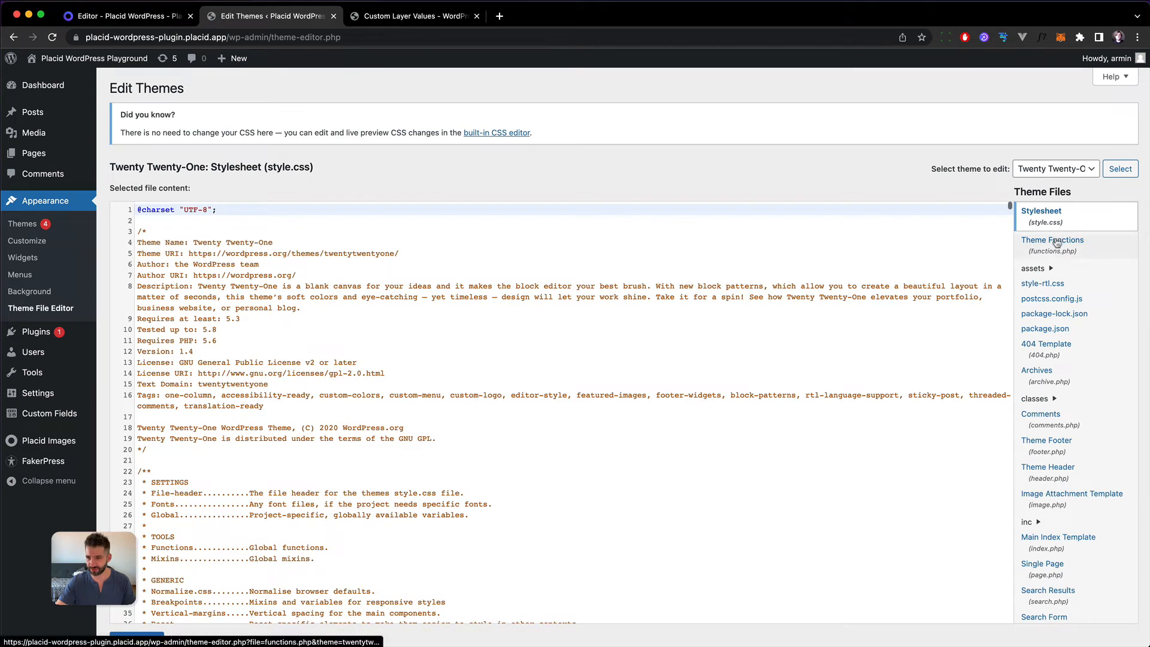
Paste the copied text field snippet at the end of the theme's functions.php.
left_click(1058, 241)
scroll(539, 310, "down", 10)
scroll(490, 317, "down", 10)
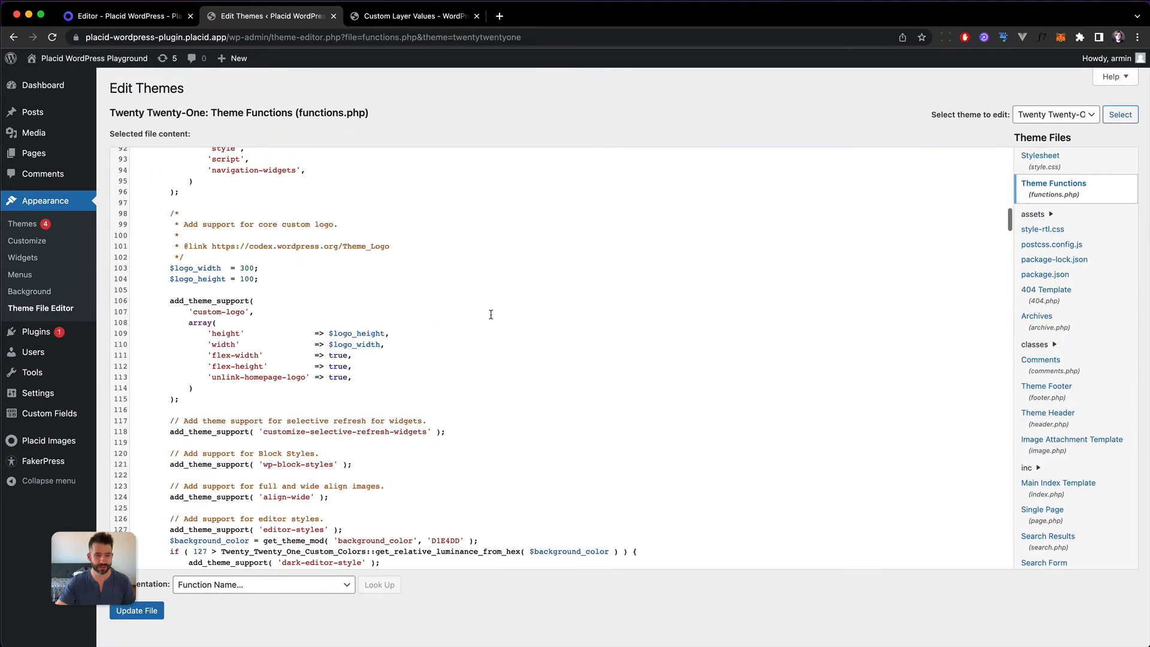
scroll(492, 317, "down", 10)
left_click(450, 527)
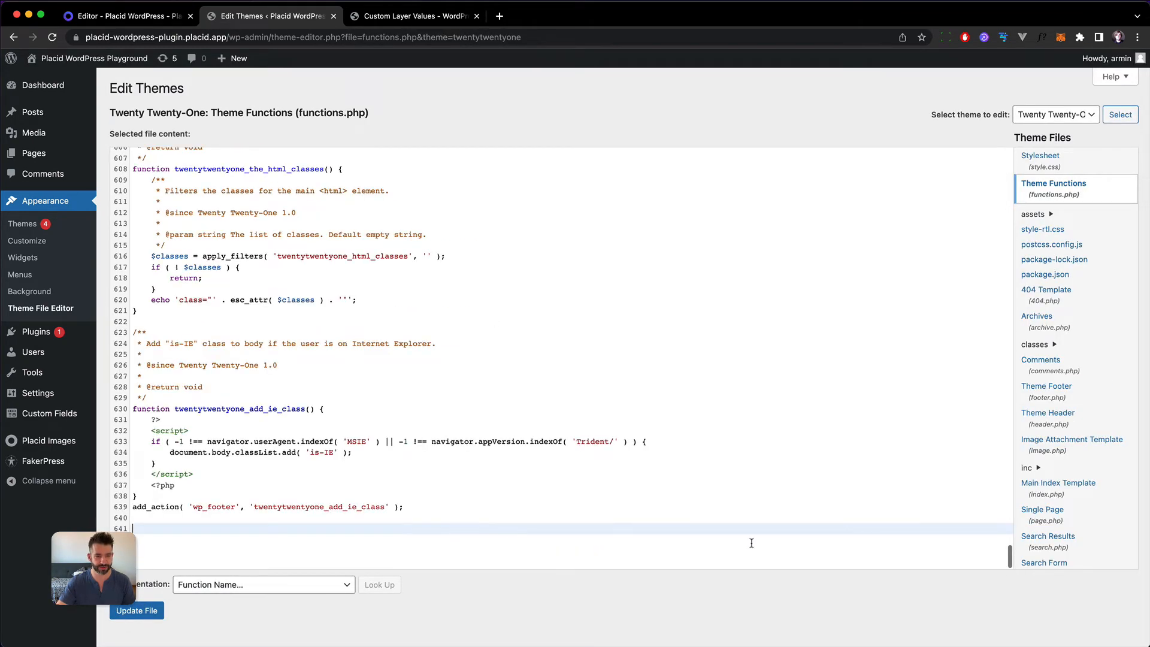
key("Return")
key("Return")
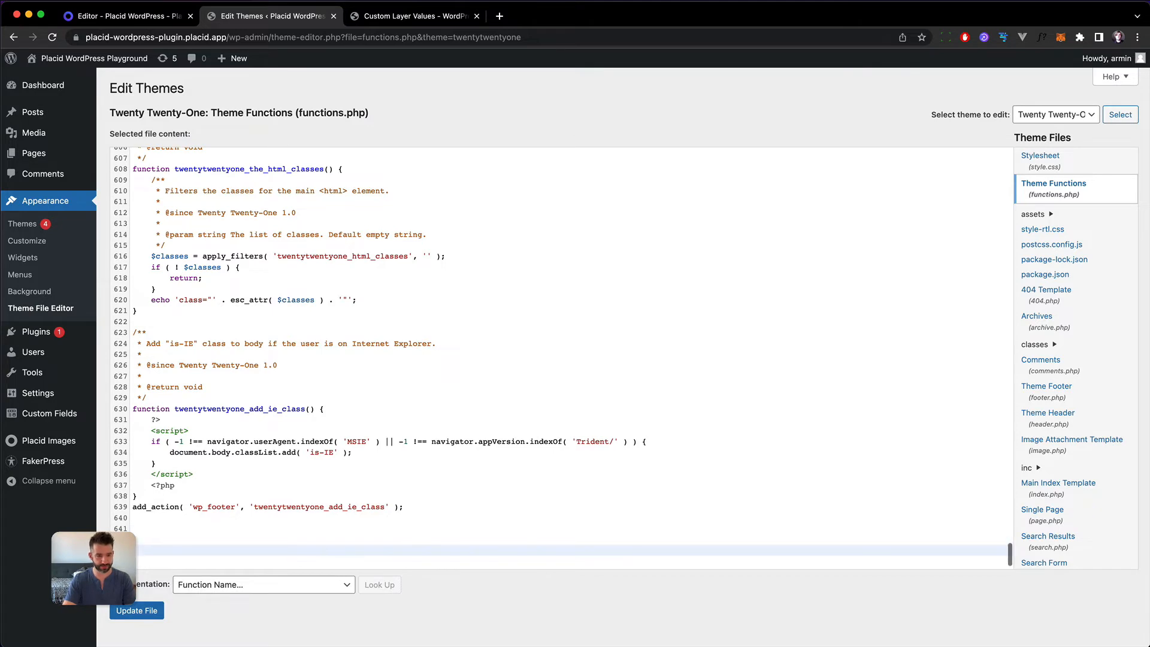
key("ctrl+v")
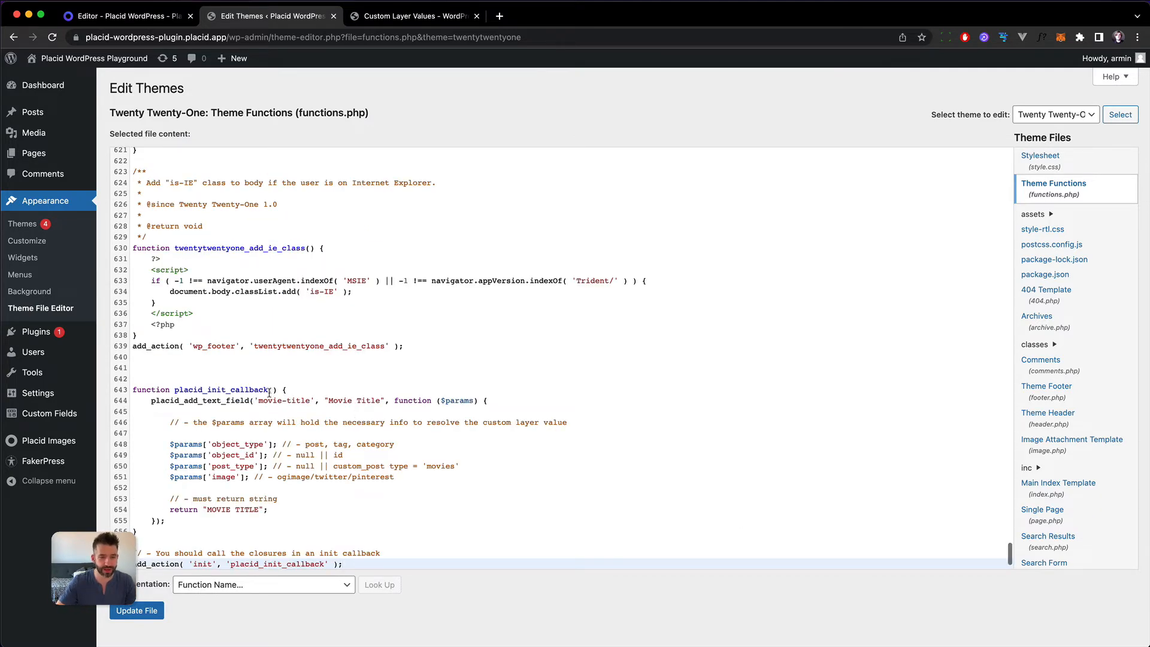
Rename the field to feature-1 labelled Feature # 1 and save functions.php.
left_click_drag(259, 402, 312, 401)
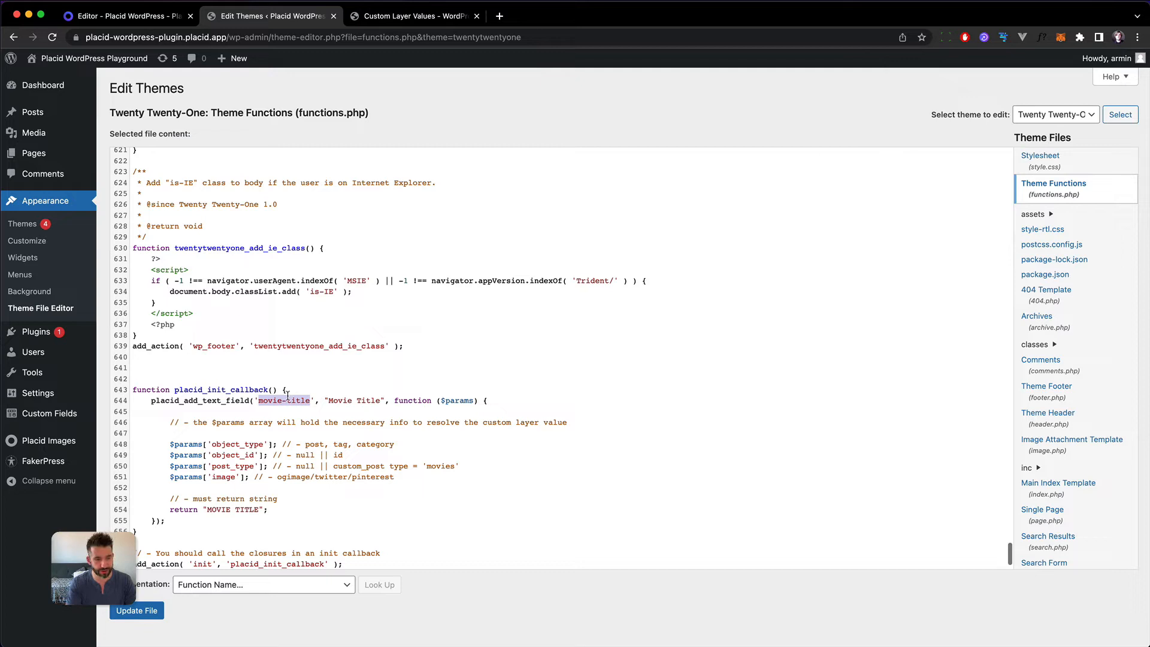
type("feature-")
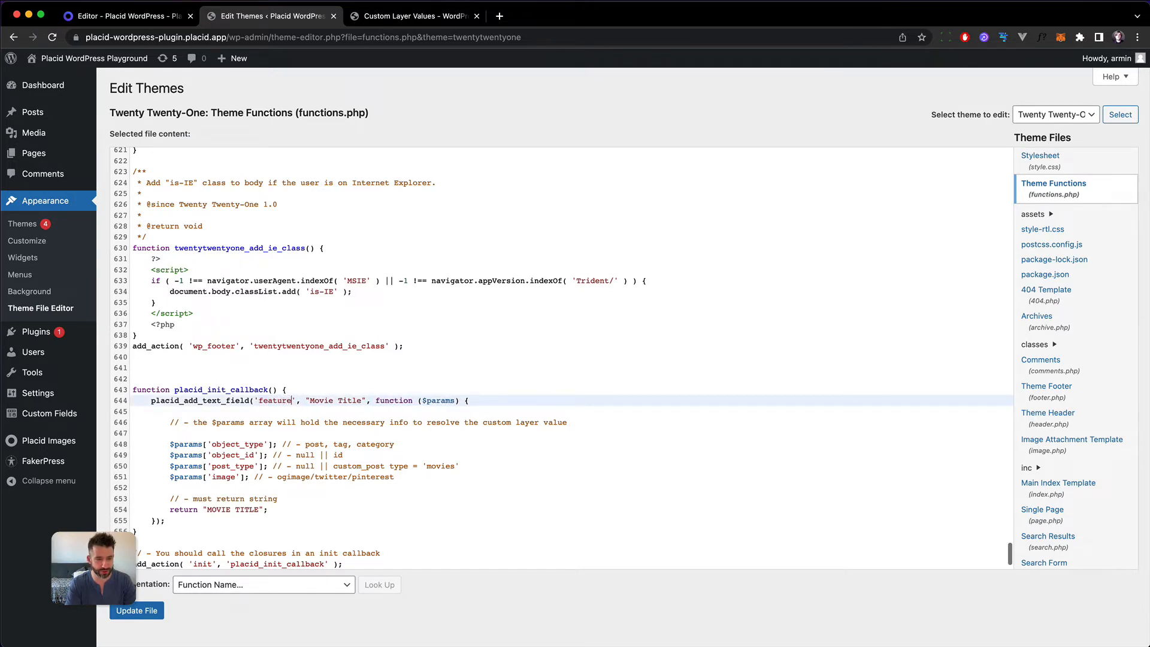
type("1")
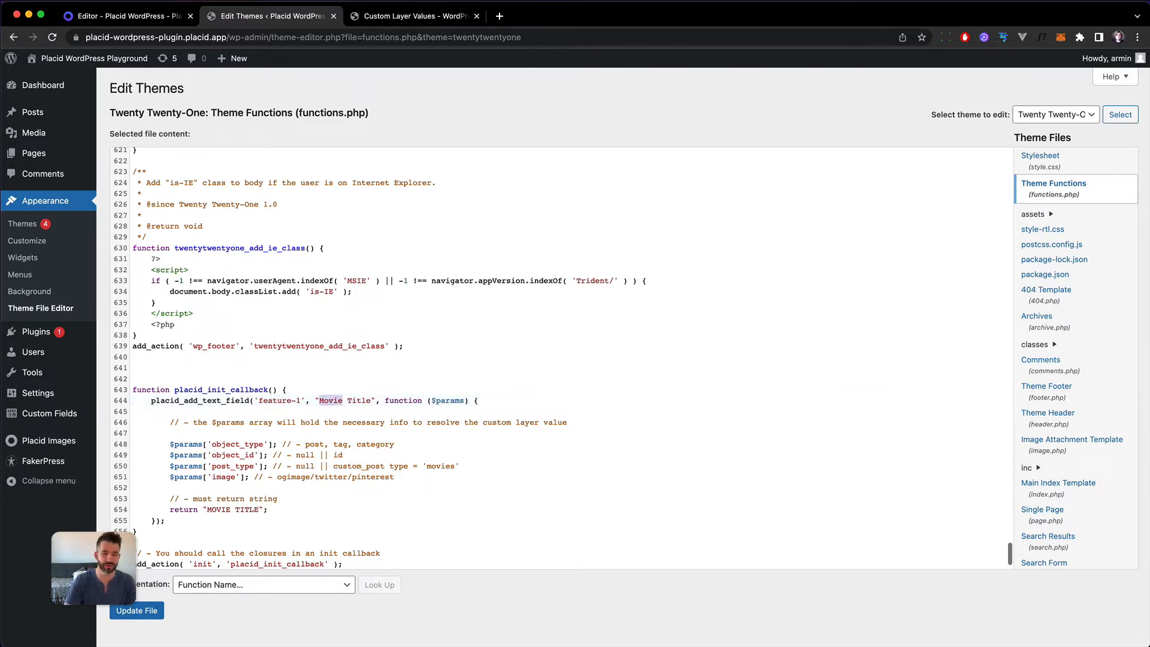
left_click_drag(319, 400, 371, 401)
type("Feature")
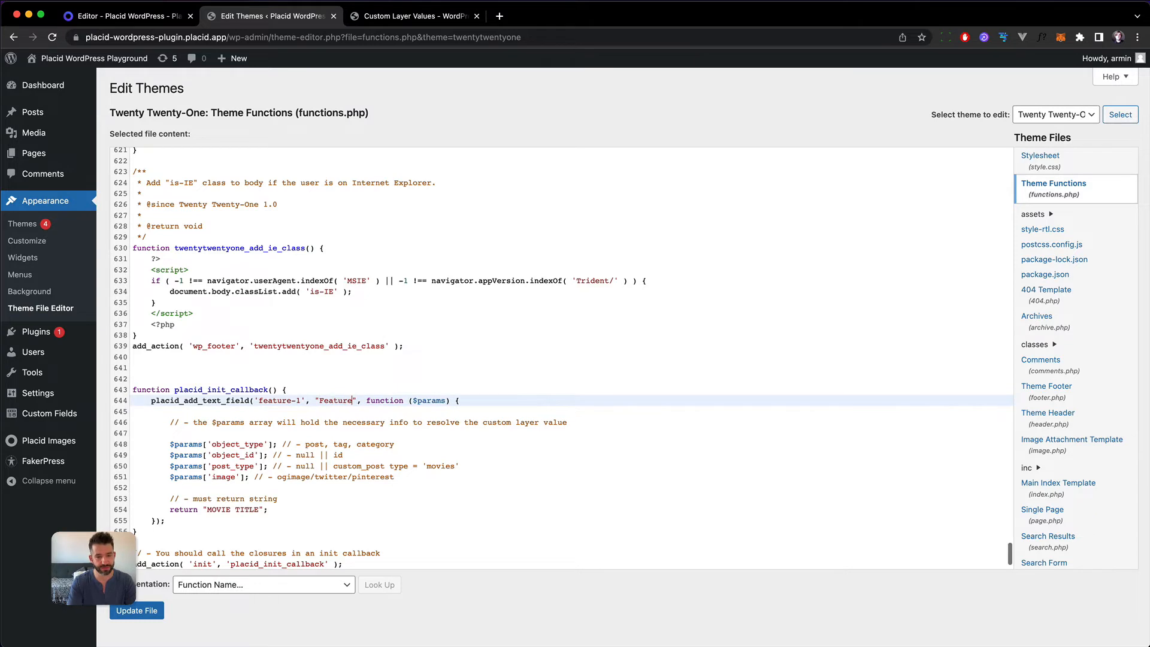
type(" # 1")
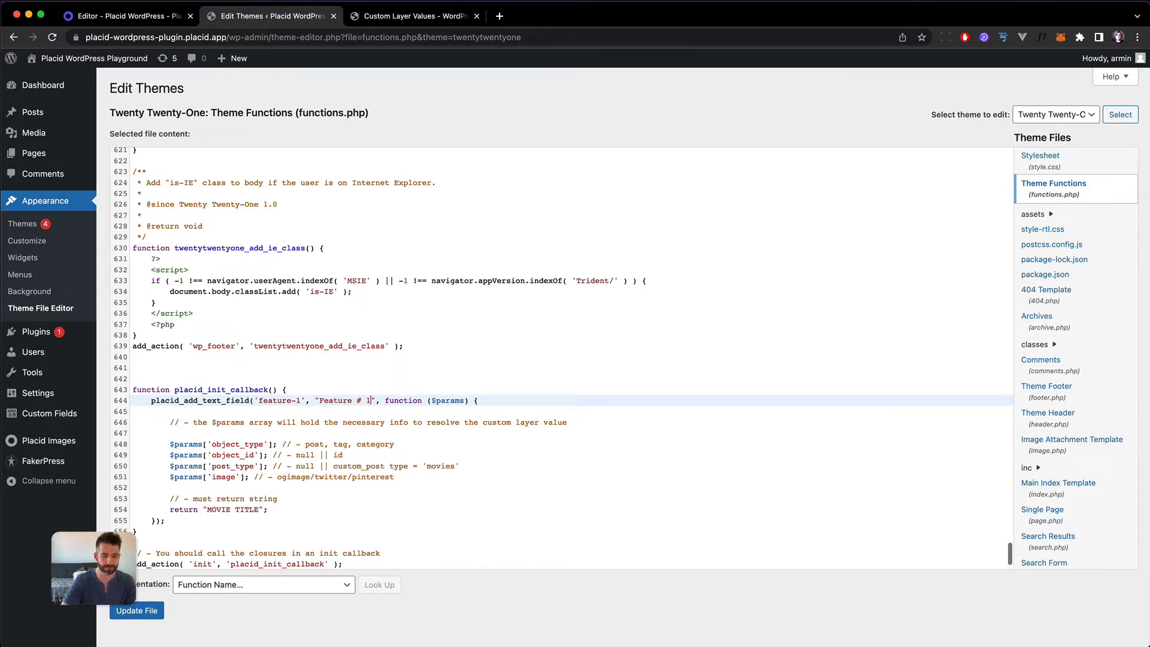
key("Down")
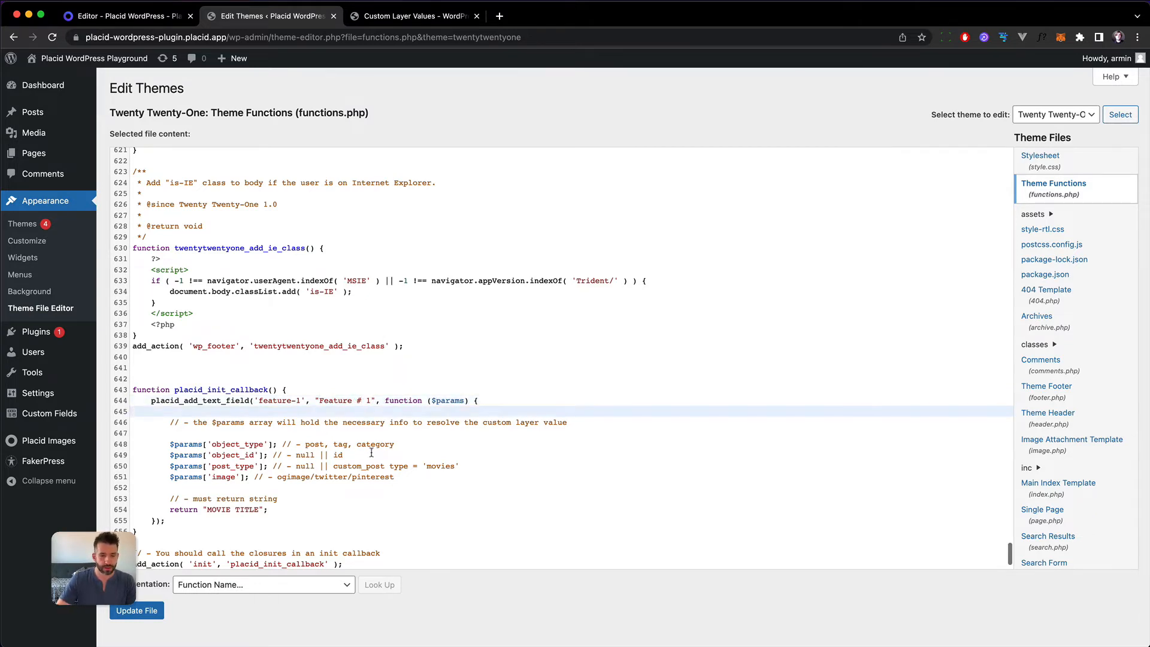
scroll(414, 443, "down", 1)
scroll(415, 442, "down", 1)
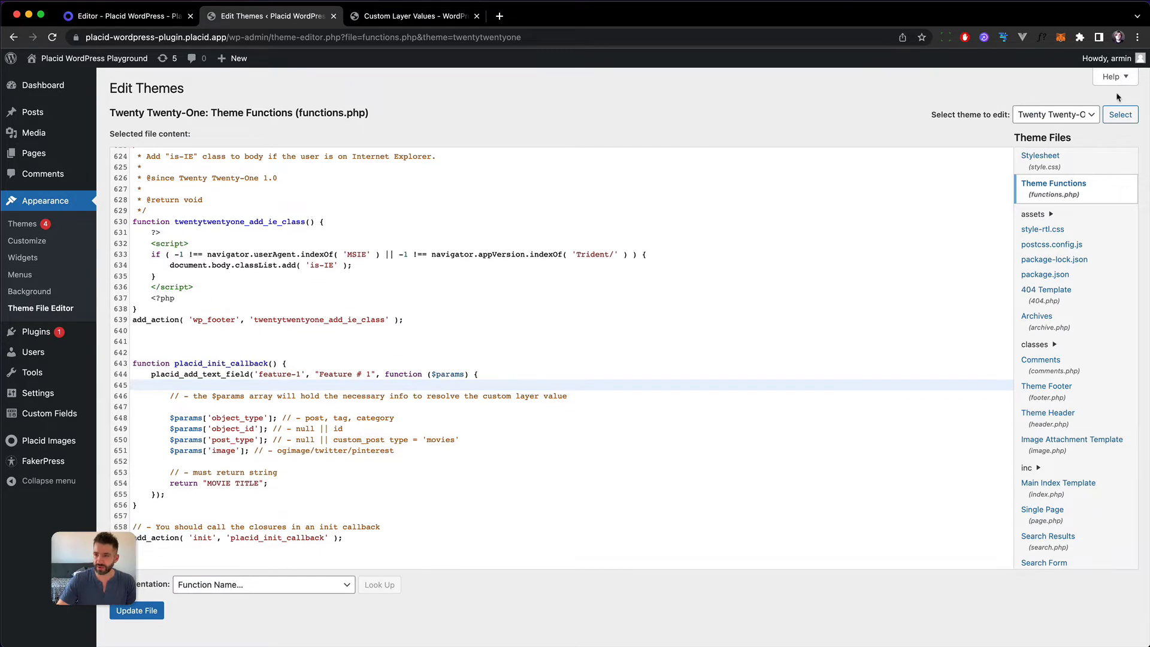
left_click(134, 611)
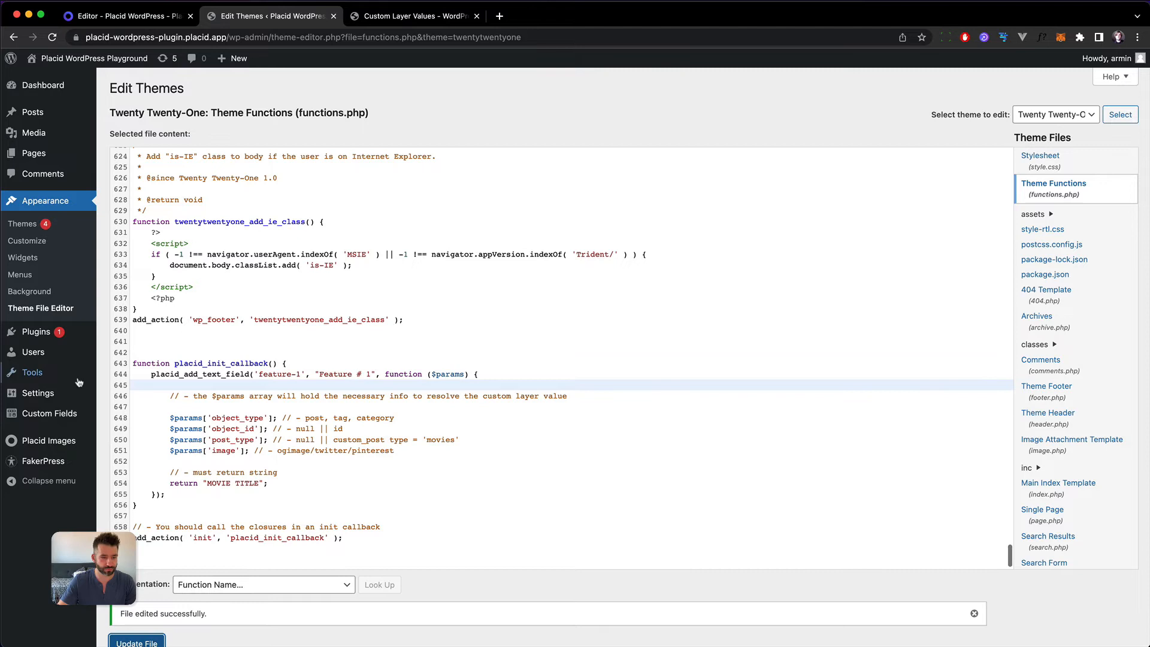
Confirm Feature # 1 now appears among the Facebook Share Image asset's feature-1 text sources.
mouse_move(49, 440)
right_click(140, 478)
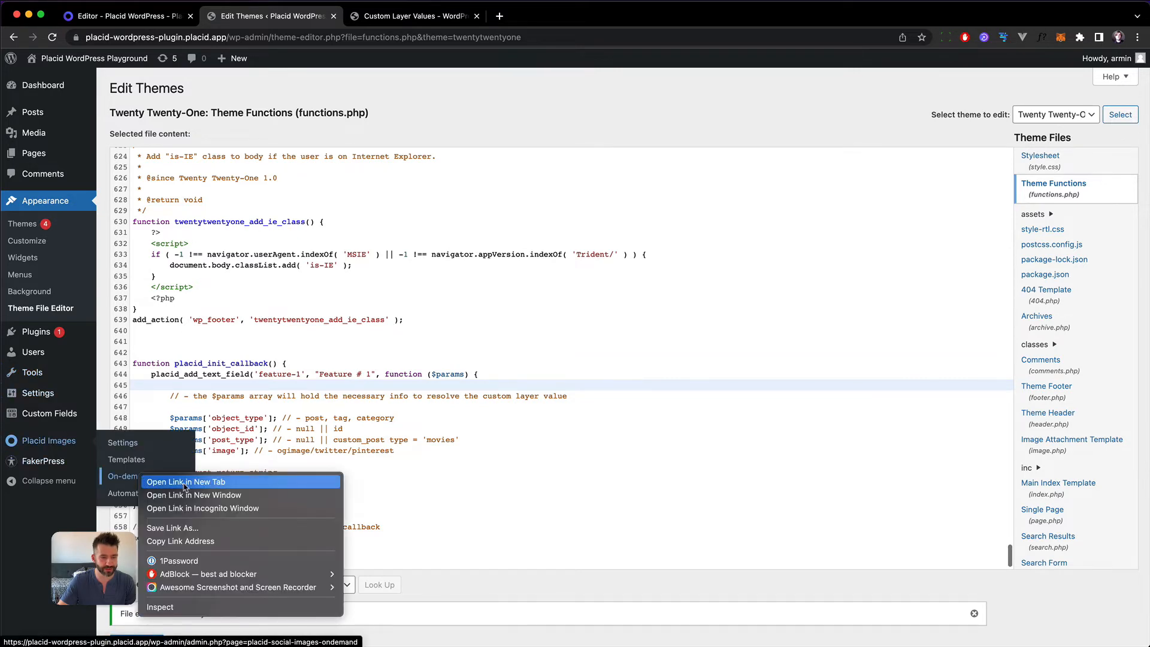
left_click(180, 481)
left_click(383, 21)
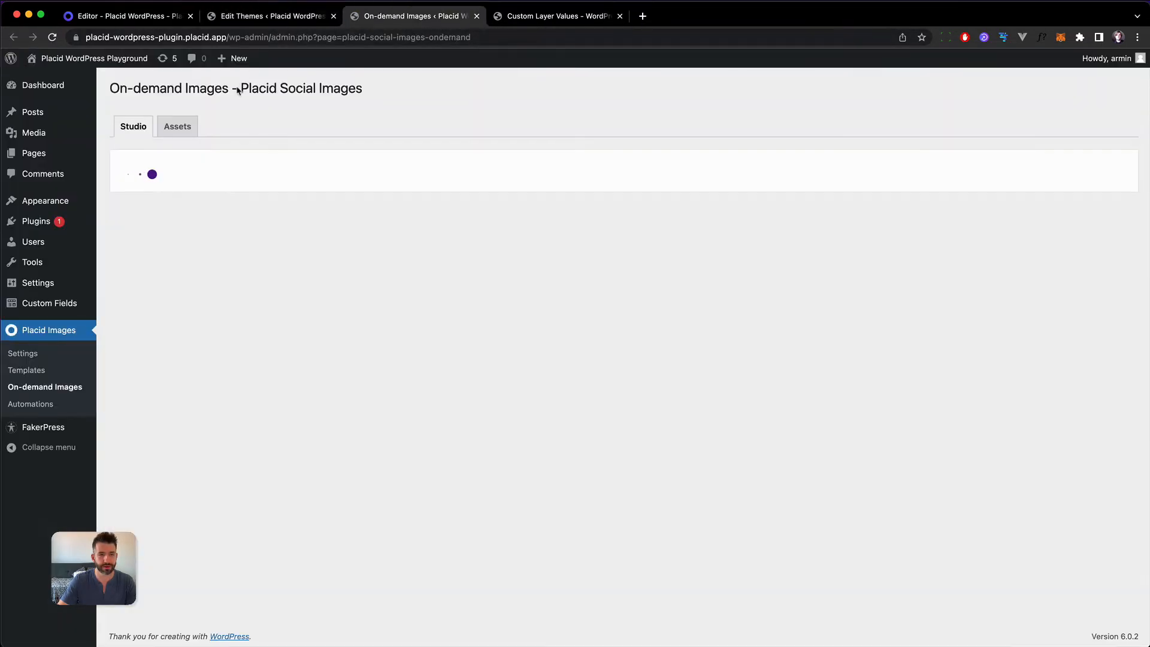
left_click(180, 129)
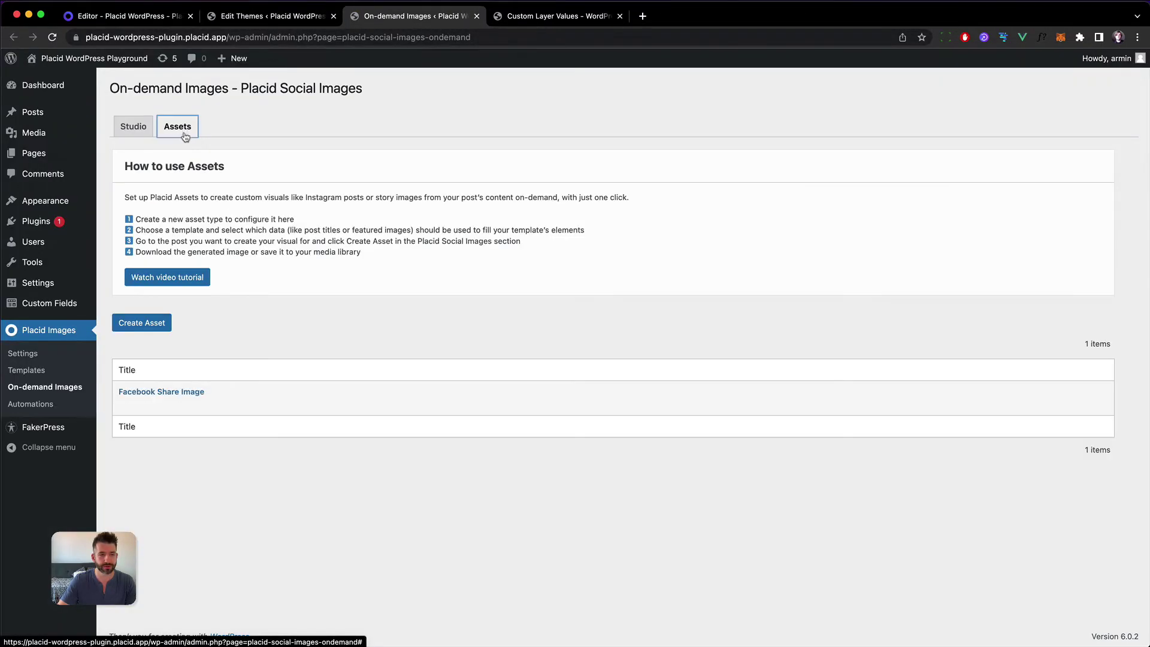
left_click(157, 391)
scroll(360, 338, "down", 2)
left_click(359, 339)
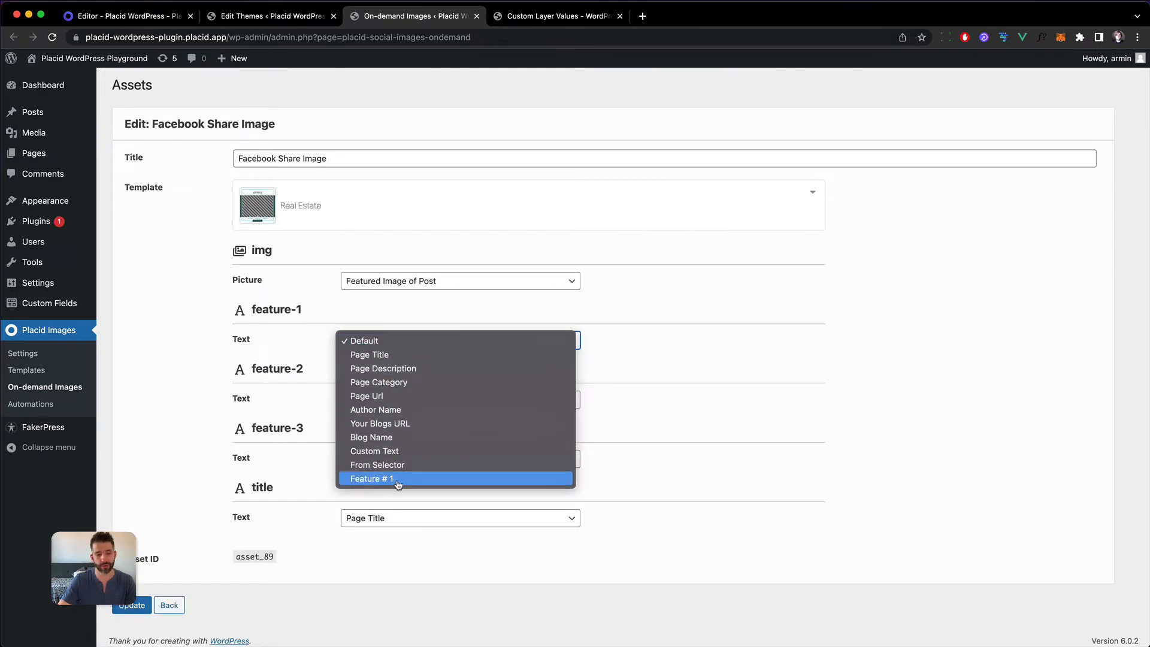
left_click(236, 20)
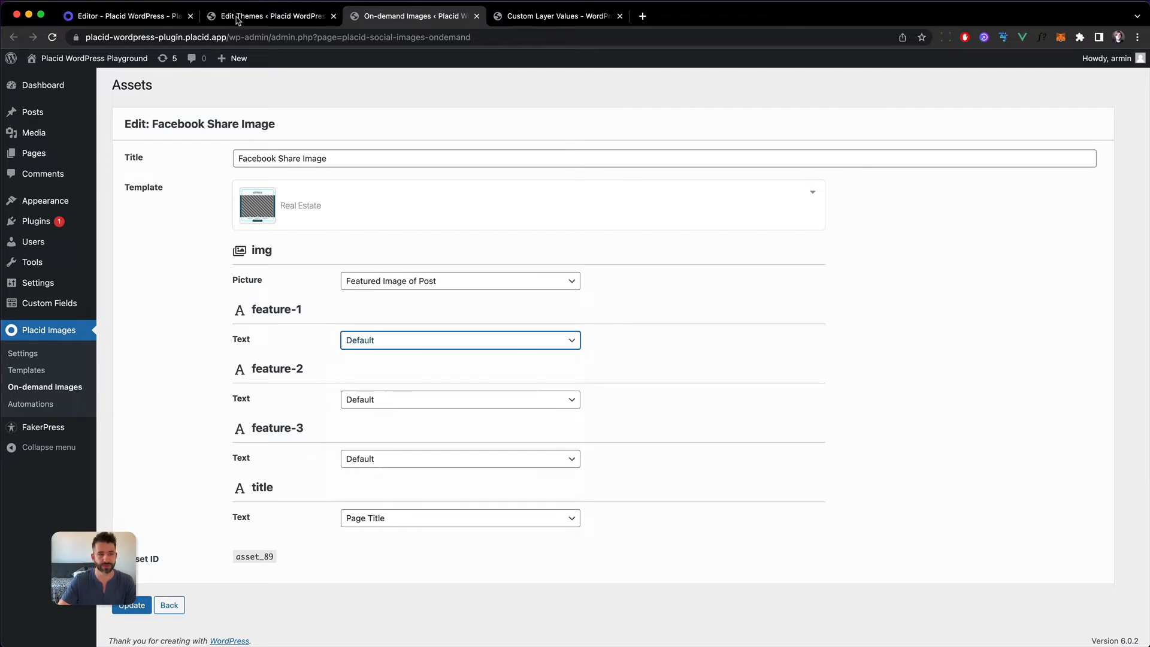
Add $post_id = $params['object_id']; at the top of the feature-1 callback.
left_click(450, 403)
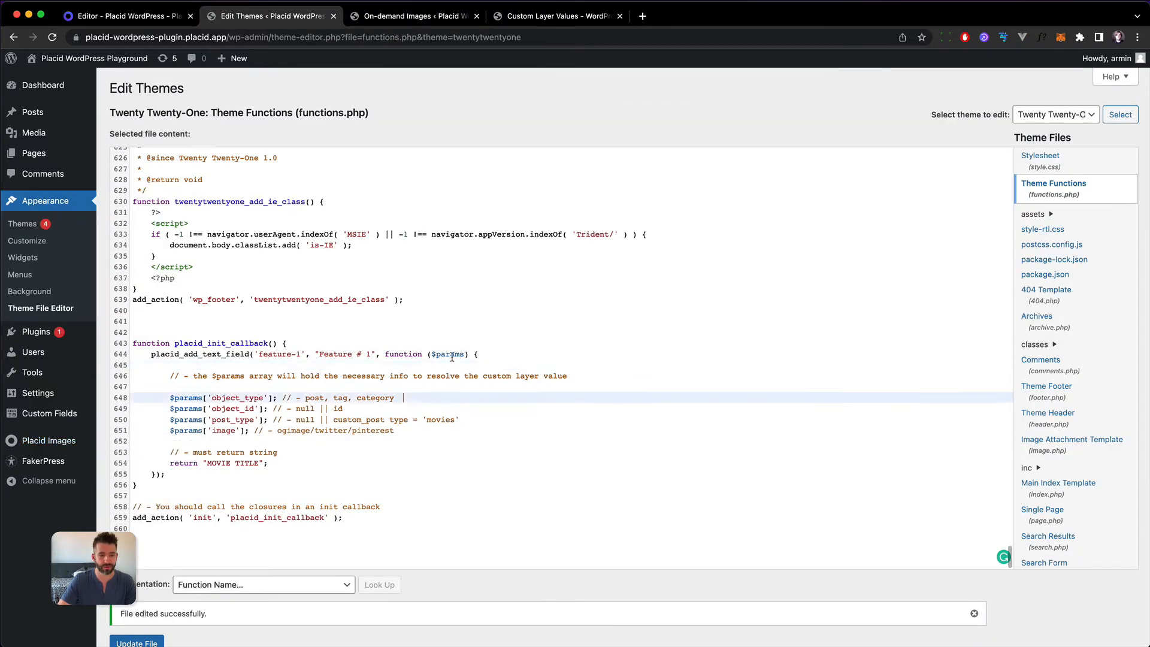
left_click(479, 354)
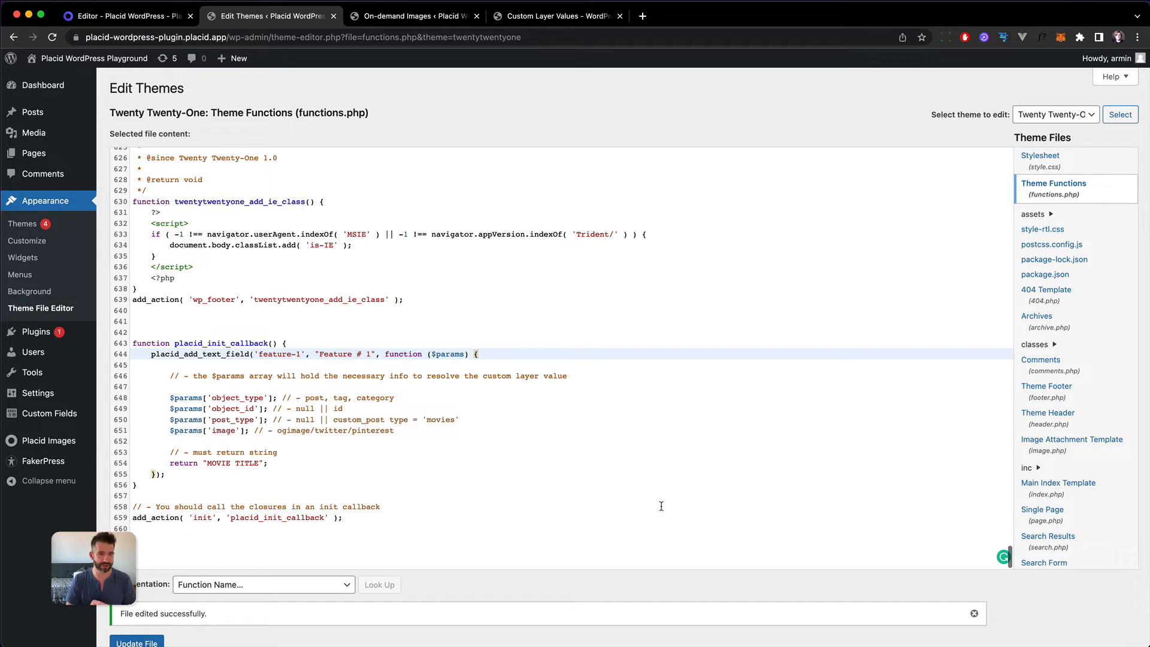
left_click(637, 474)
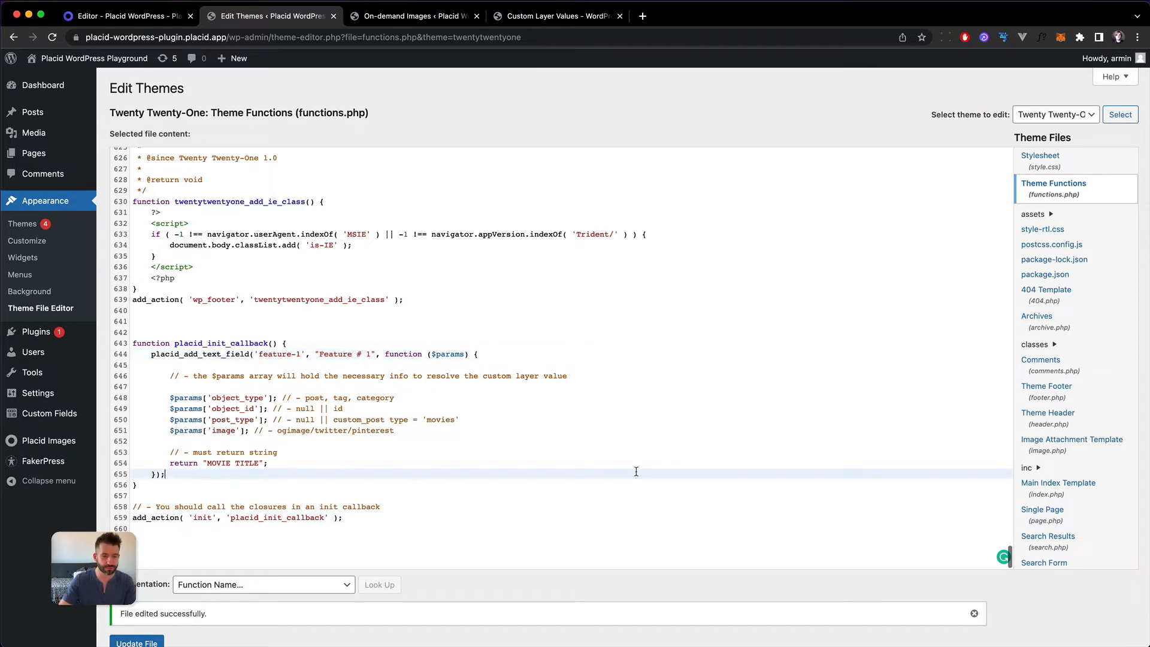
key("Up")
key("Up")
key("Up")
key("Up")
key("Up")
key("Up")
key("Up")
key("Up")
key("Up")
key("Up")
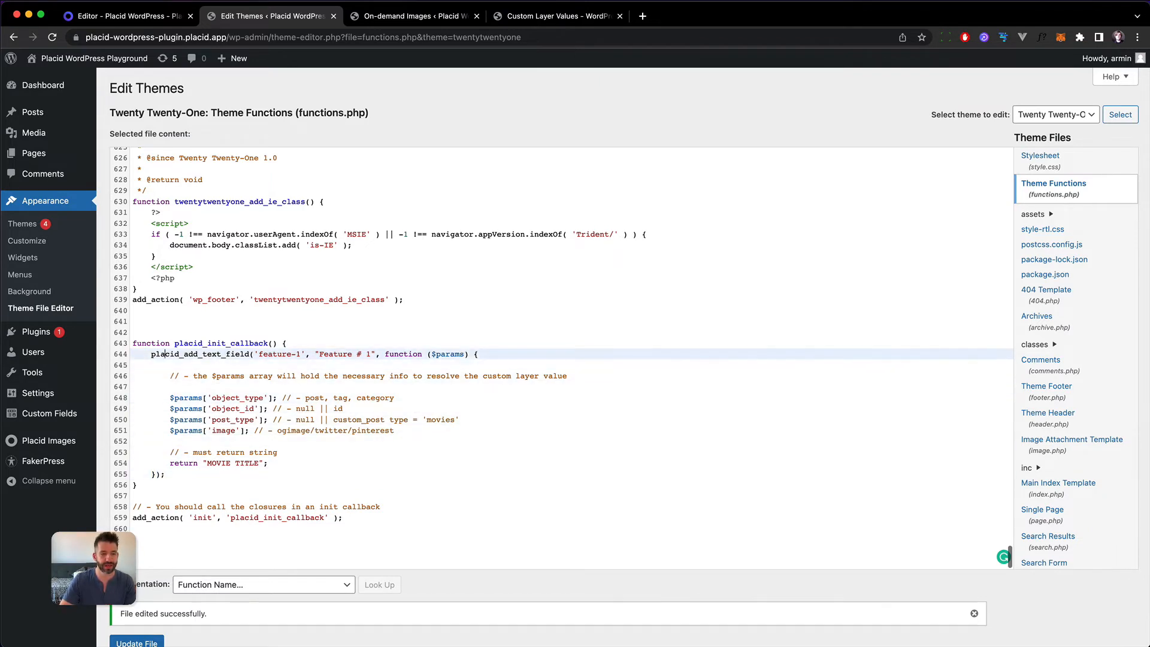
key("End")
key("Left")
key("Left")
key("Down")
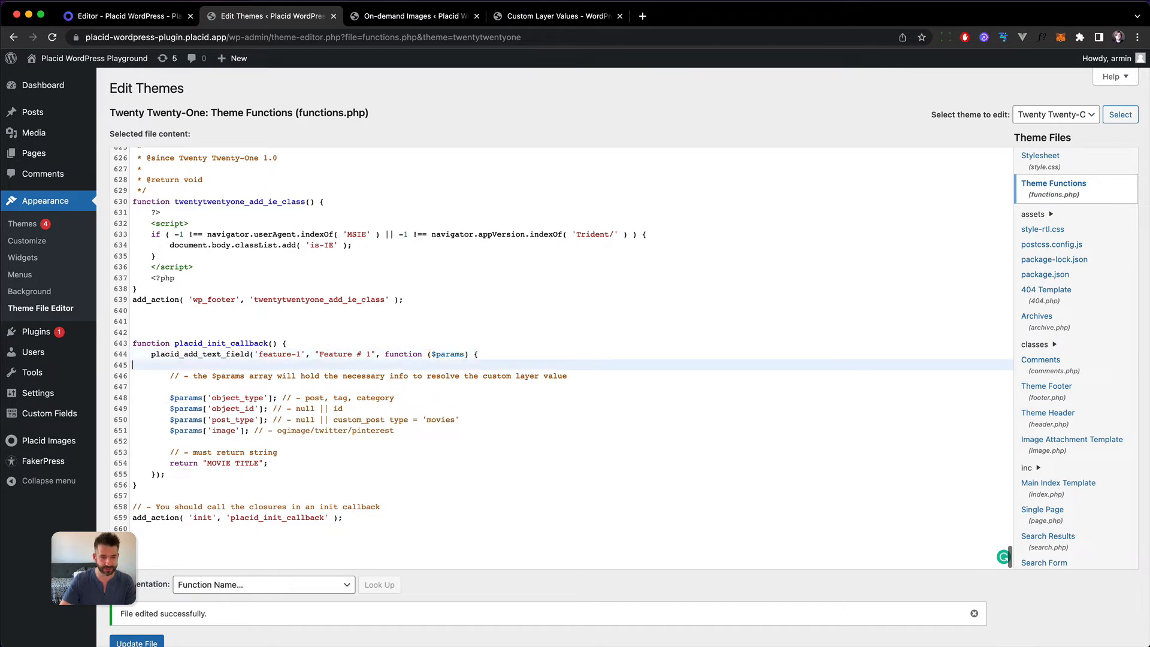
key("Down")
key("Down")
key("Down")
key("Down")
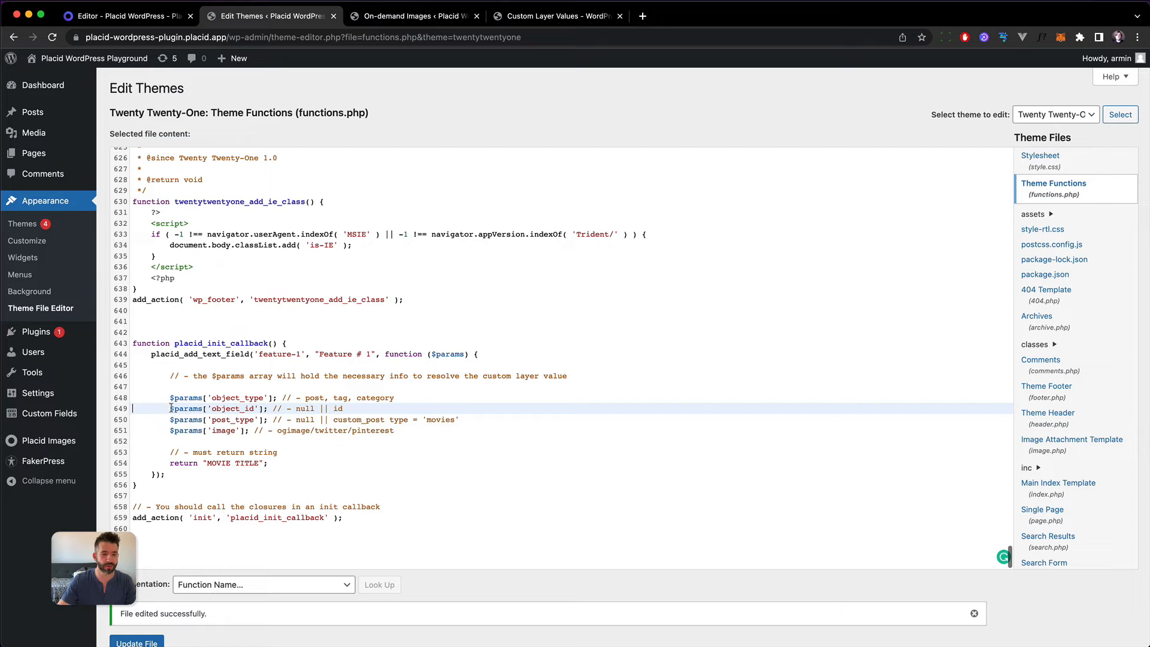
left_click_drag(171, 408, 262, 408)
key("ctrl+c")
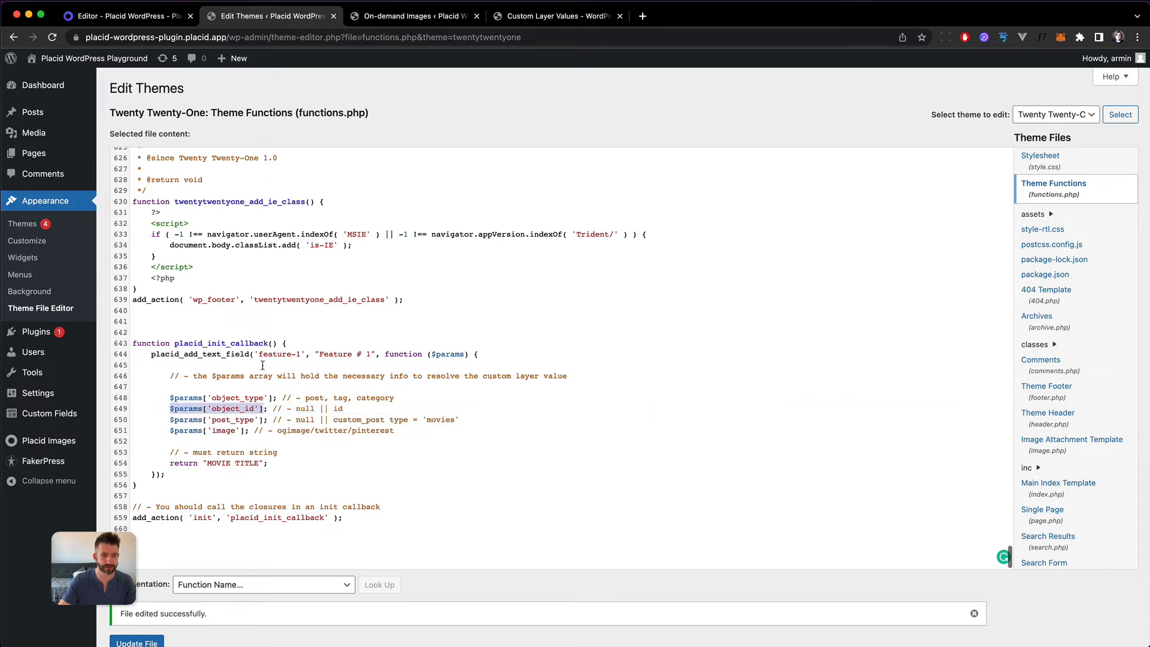
left_click(263, 365)
key("Return")
key("Return")
key("Up")
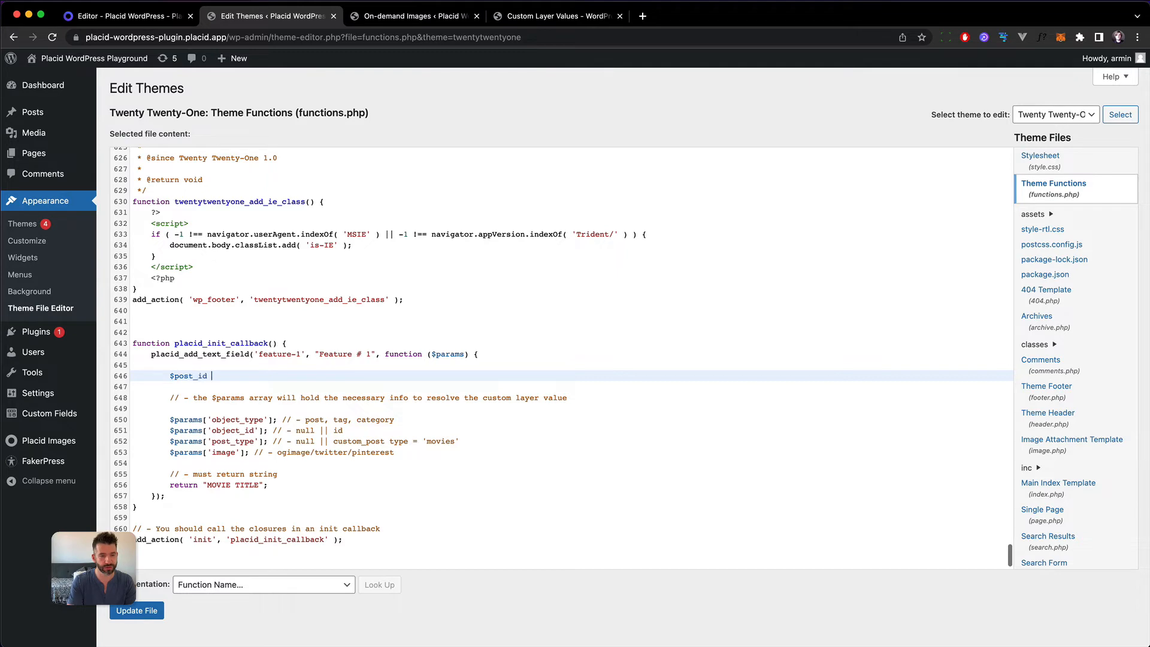
type("=")
key("ctrl+v")
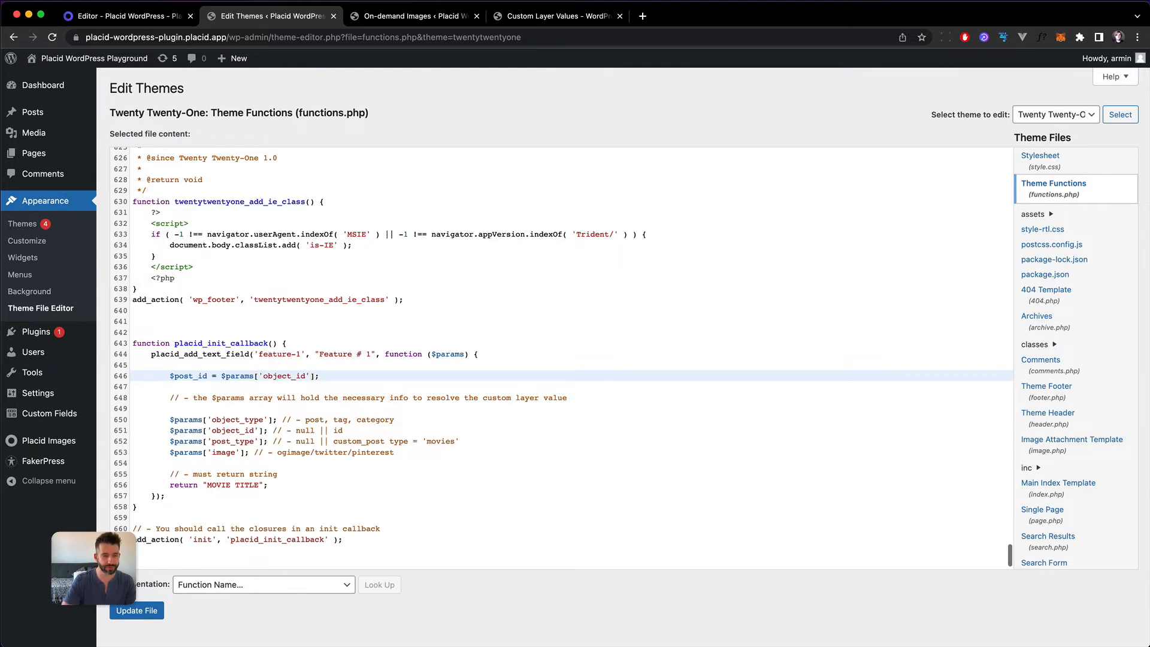
key("Down")
key("Down")
key("Up")
key("Up")
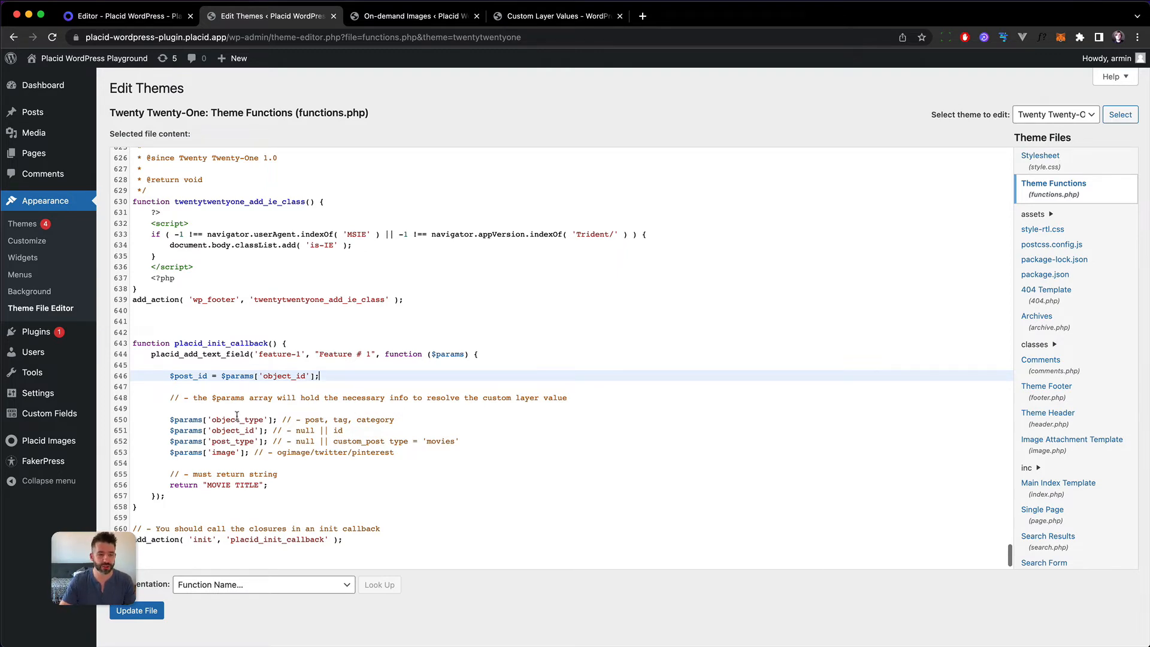
Delete the comment and placeholder return lines, leaving room for the get_field return.
left_click_drag(132, 397, 268, 485)
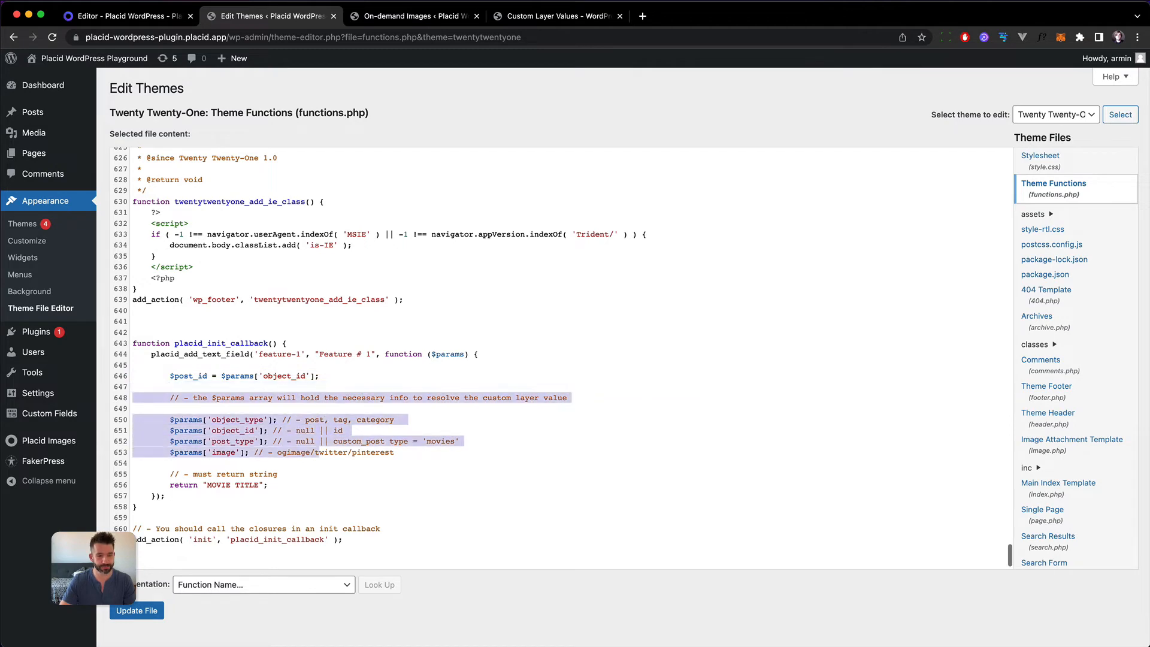
key("BackSpace")
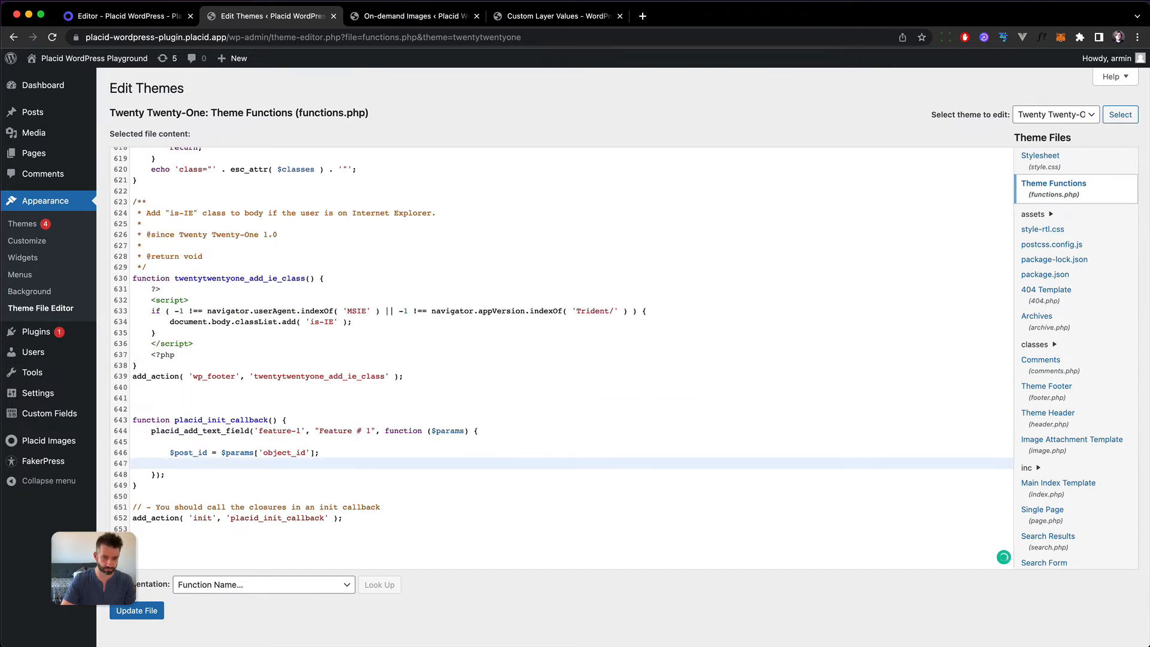
key("Up")
key("Return")
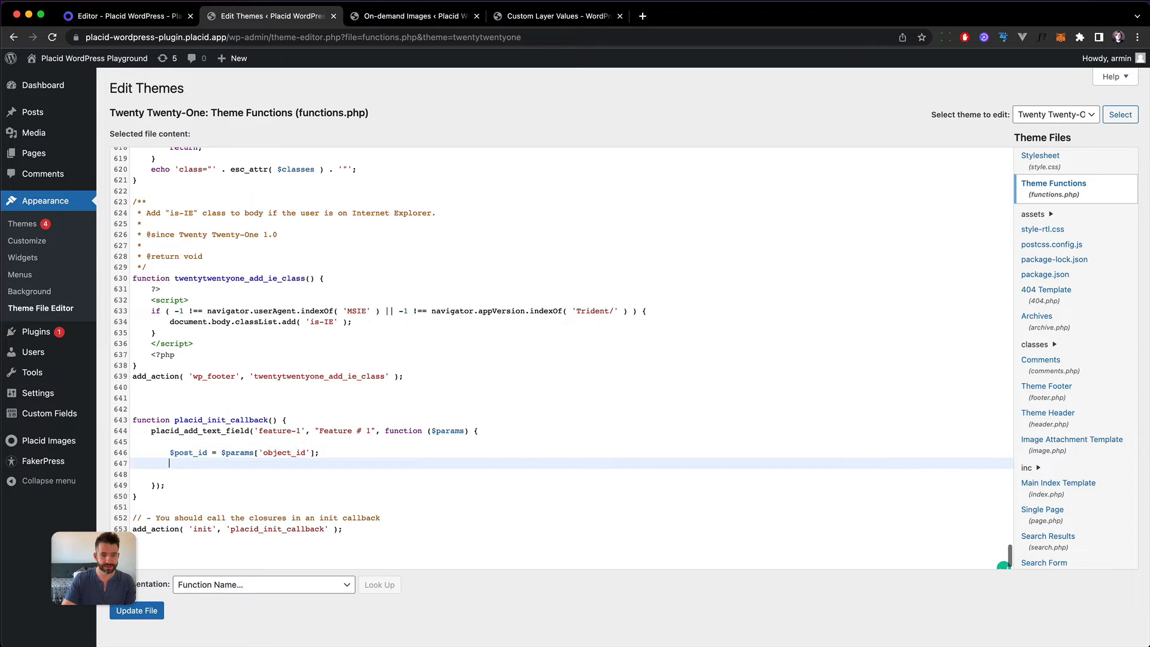
key("Return")
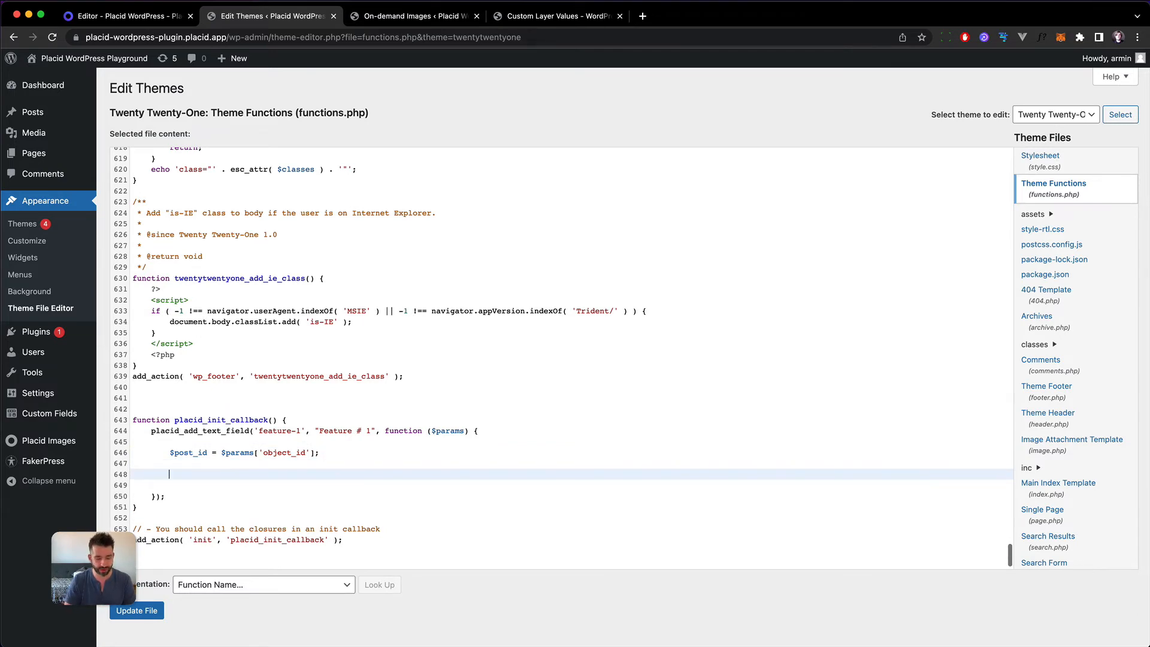
type("g")
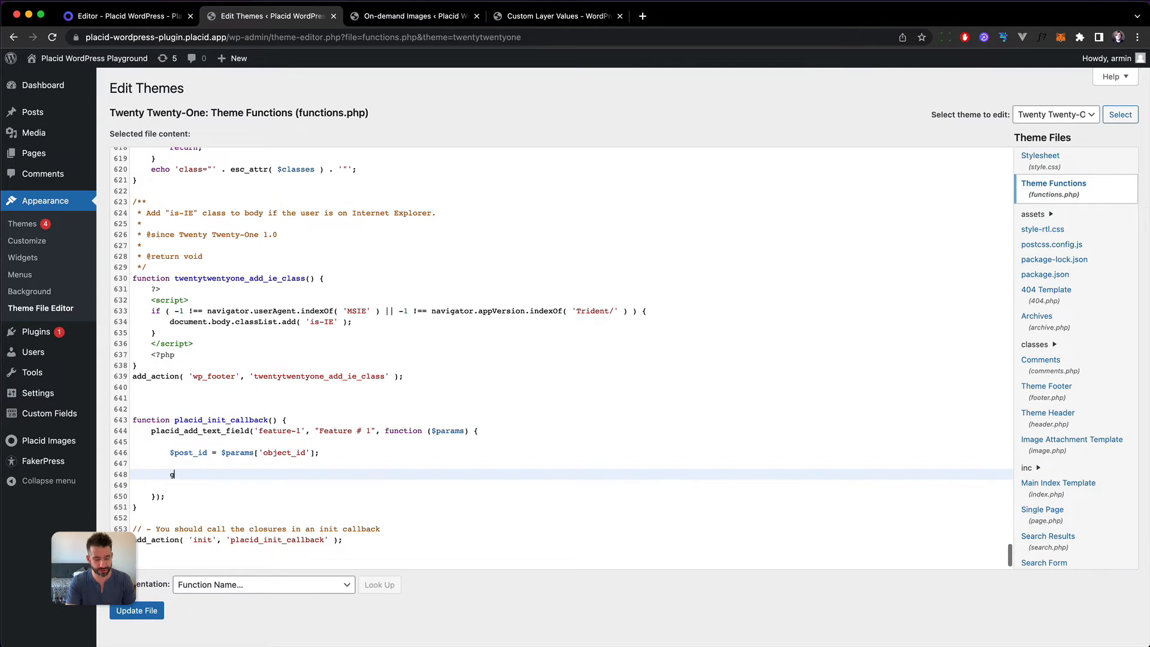
type("et_fie")
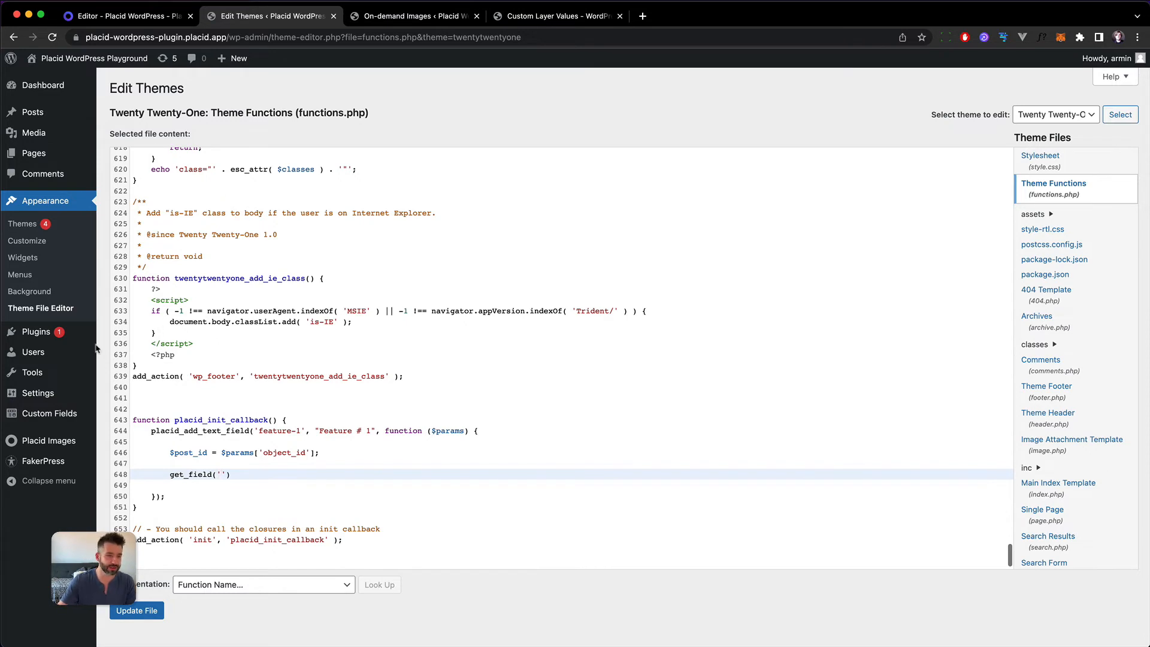
mouse_move(50, 414)
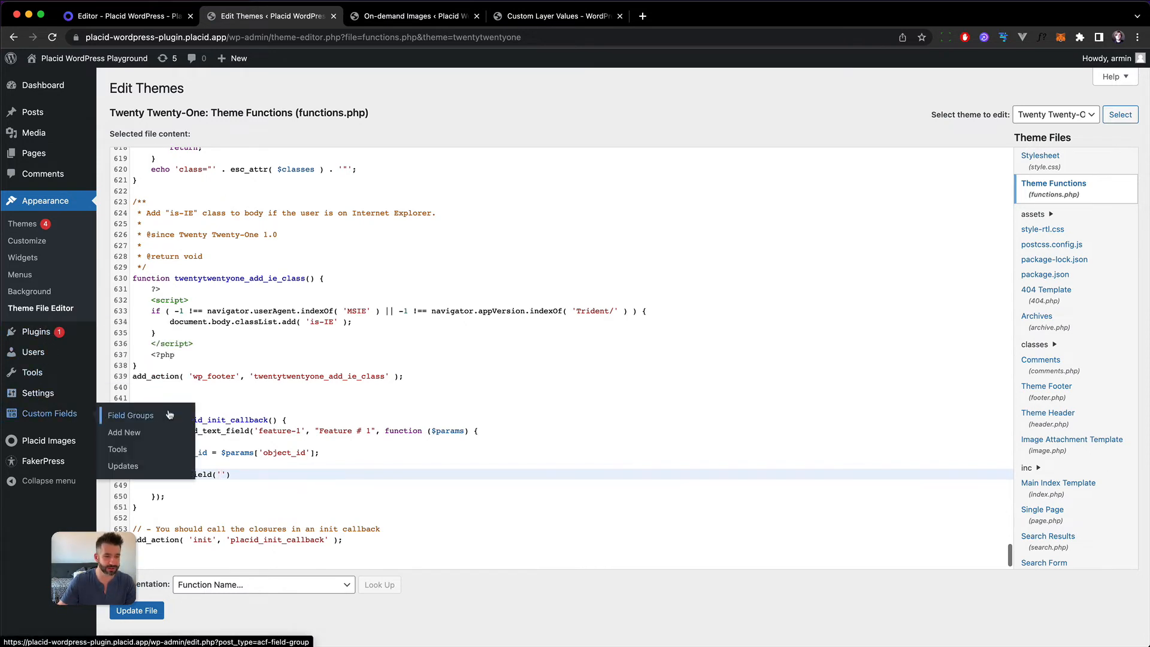
left_click(103, 420, "super")
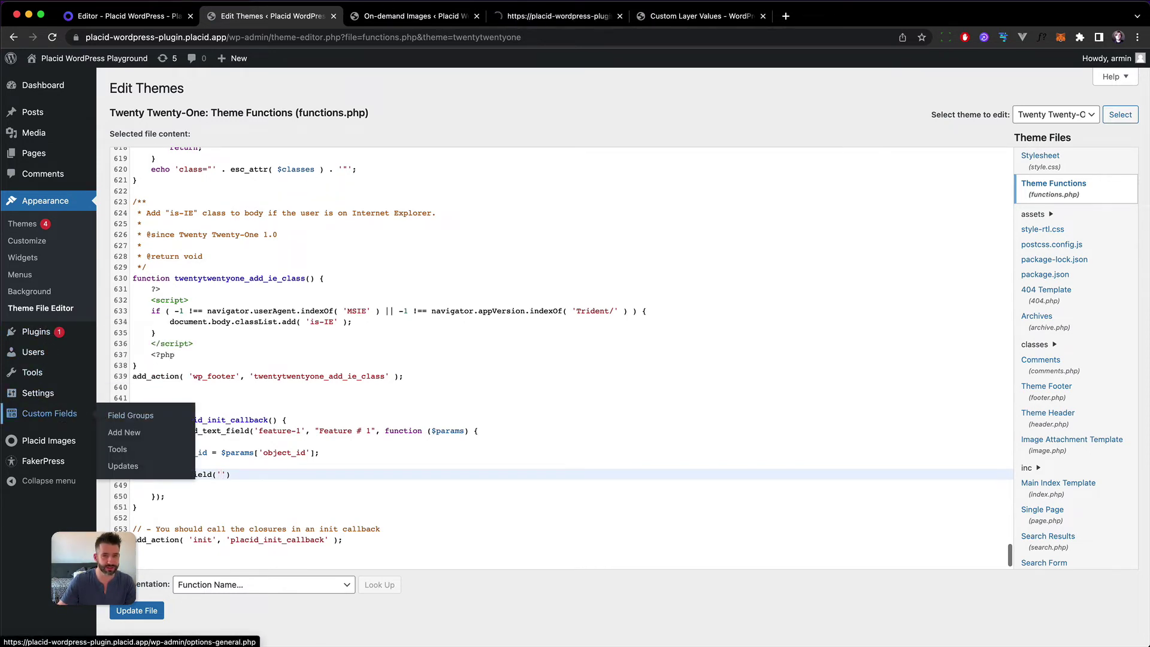
left_click(510, 22)
left_click(166, 265)
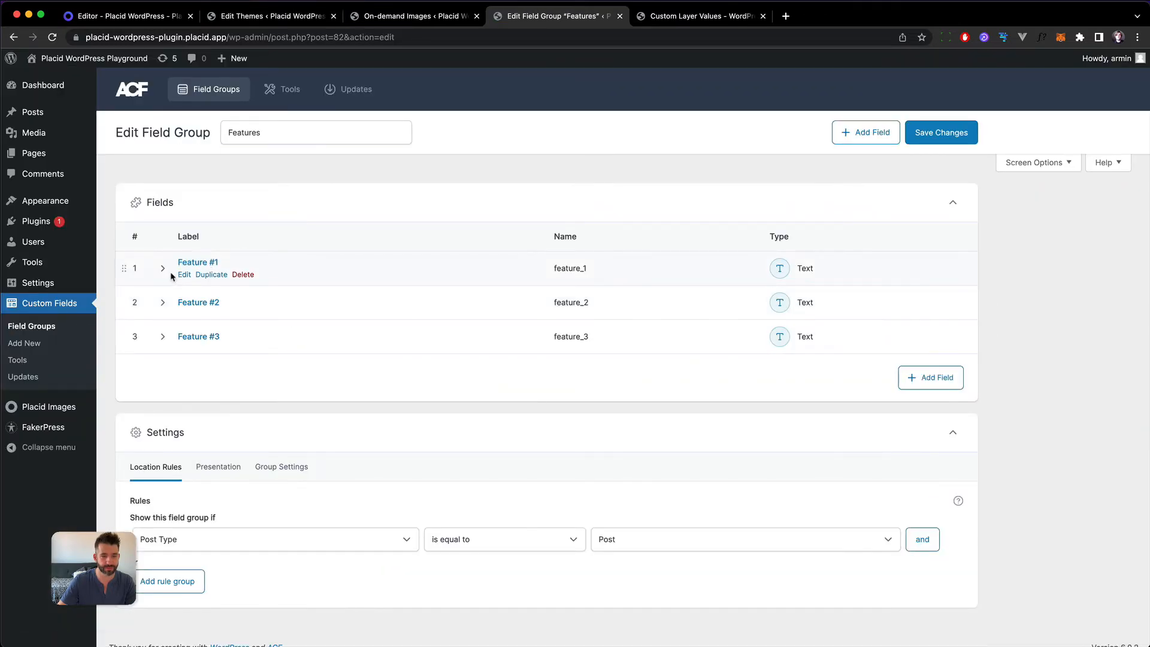
left_click(162, 268)
left_click(162, 267)
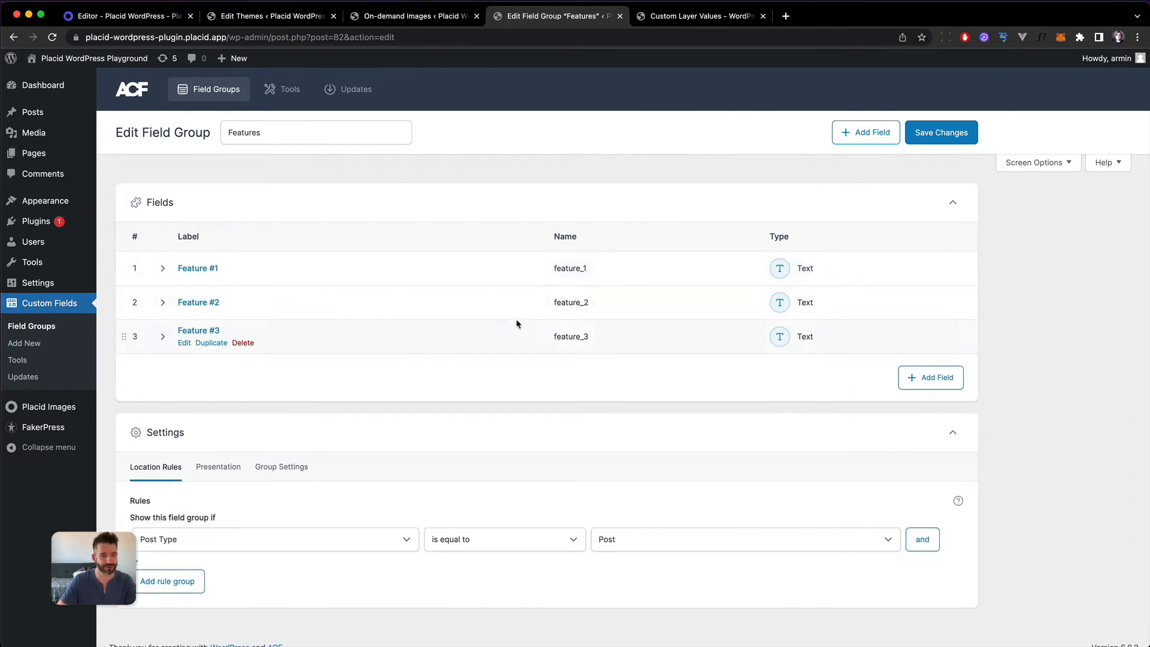
left_click(269, 15)
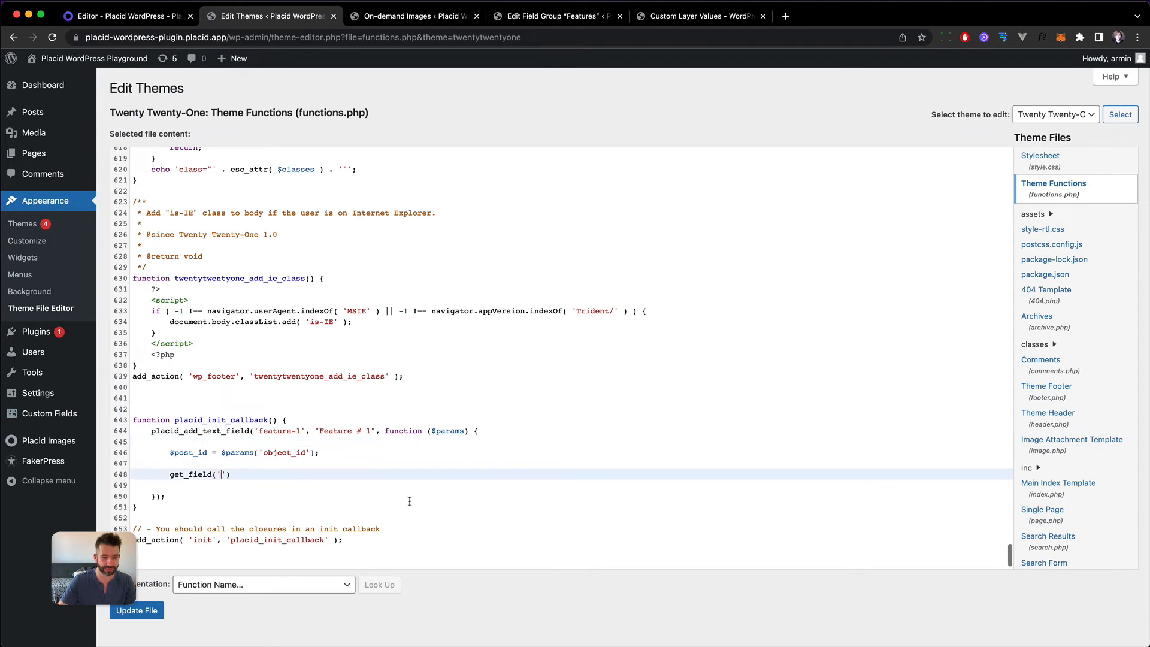
type("fe")
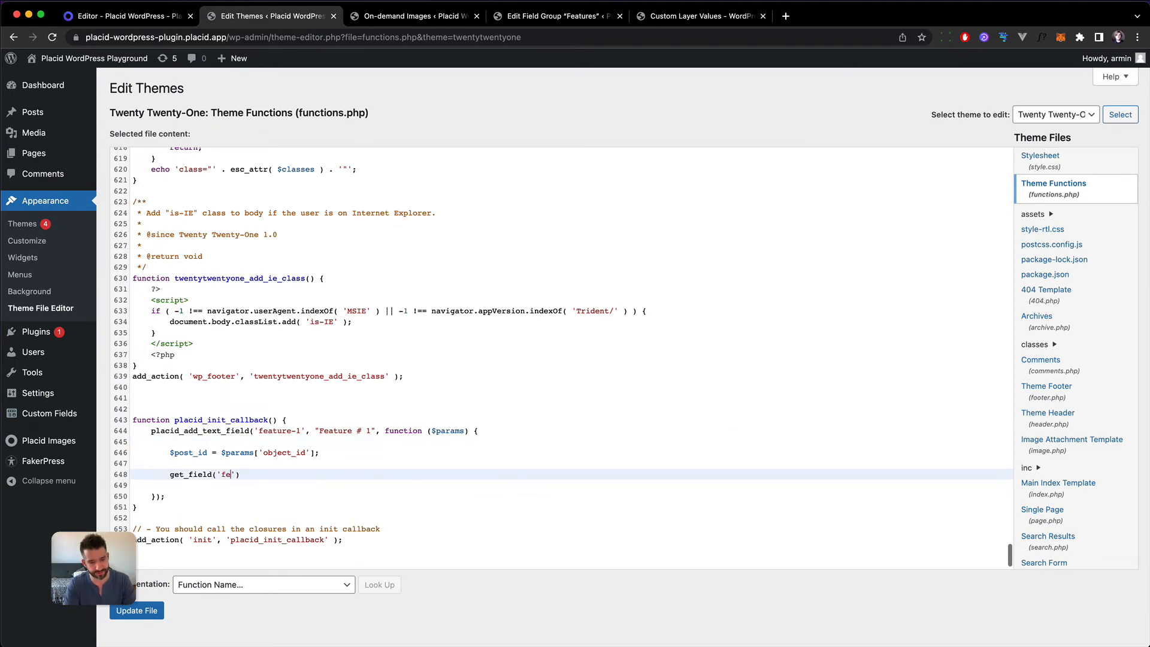
type("ate")
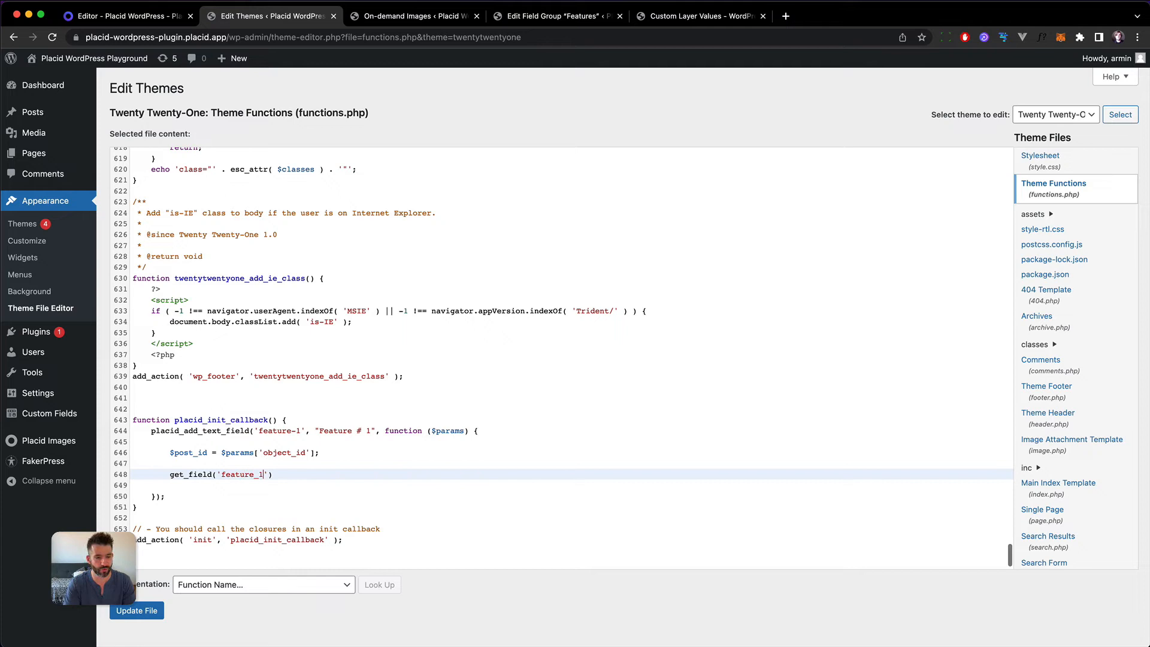
Save functions.php with return get_field('feature_1',$post_id); and go to the Posts list.
key("End")
type("post_id")
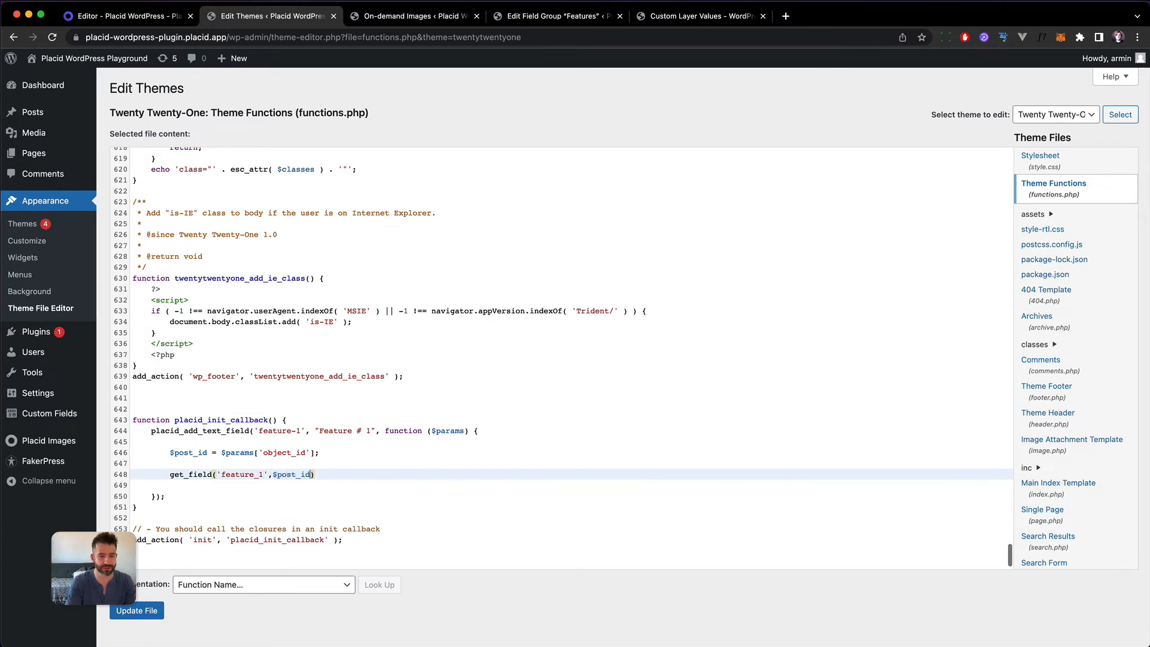
key("Home")
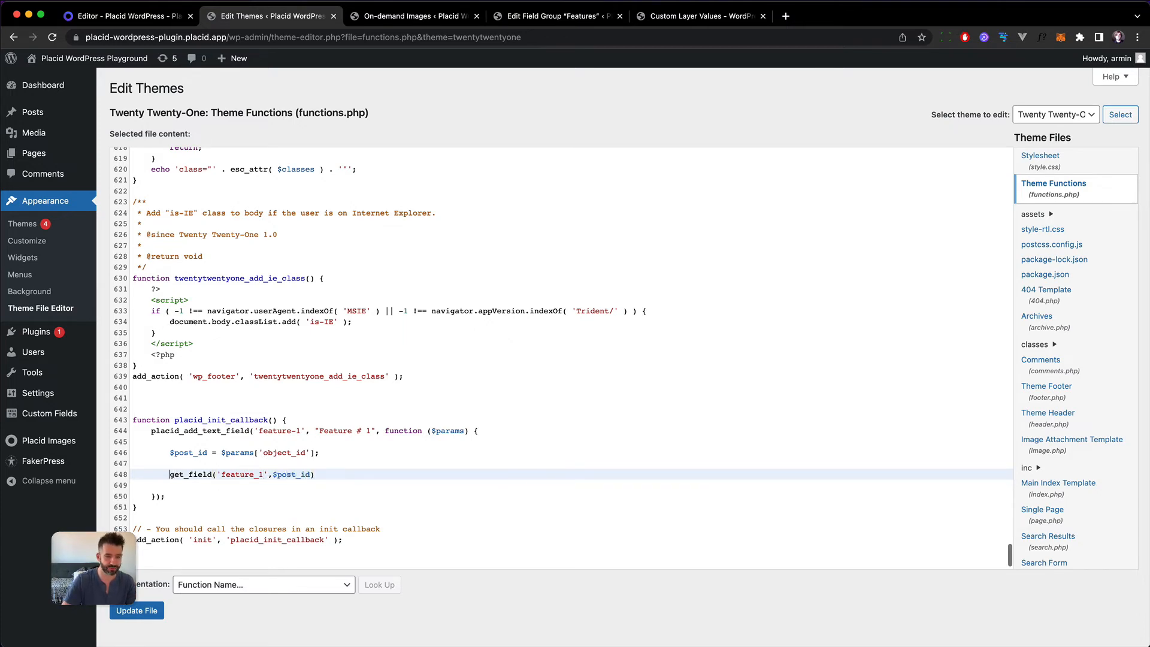
type("return")
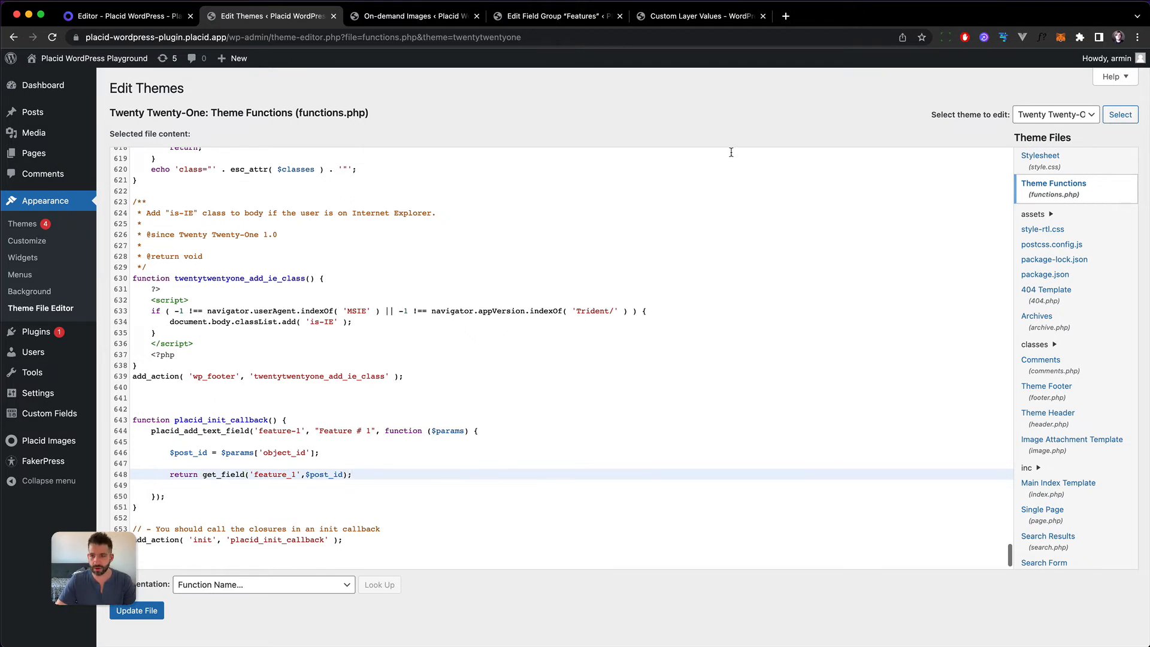
left_click(140, 616)
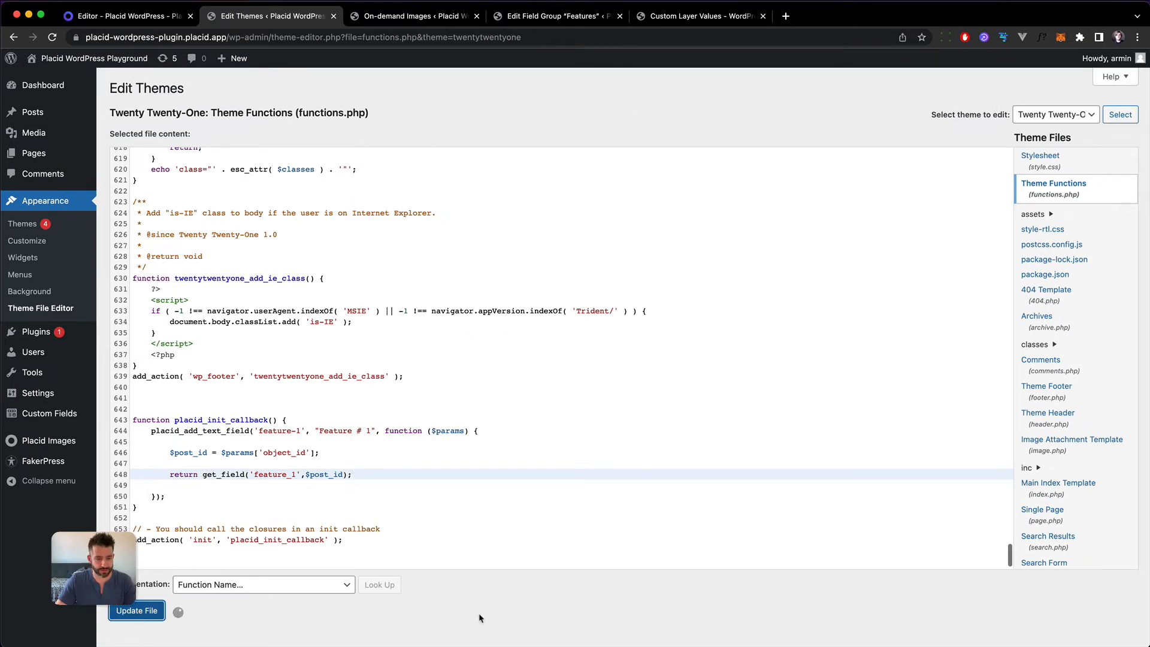
scroll(582, 353, "down", 1)
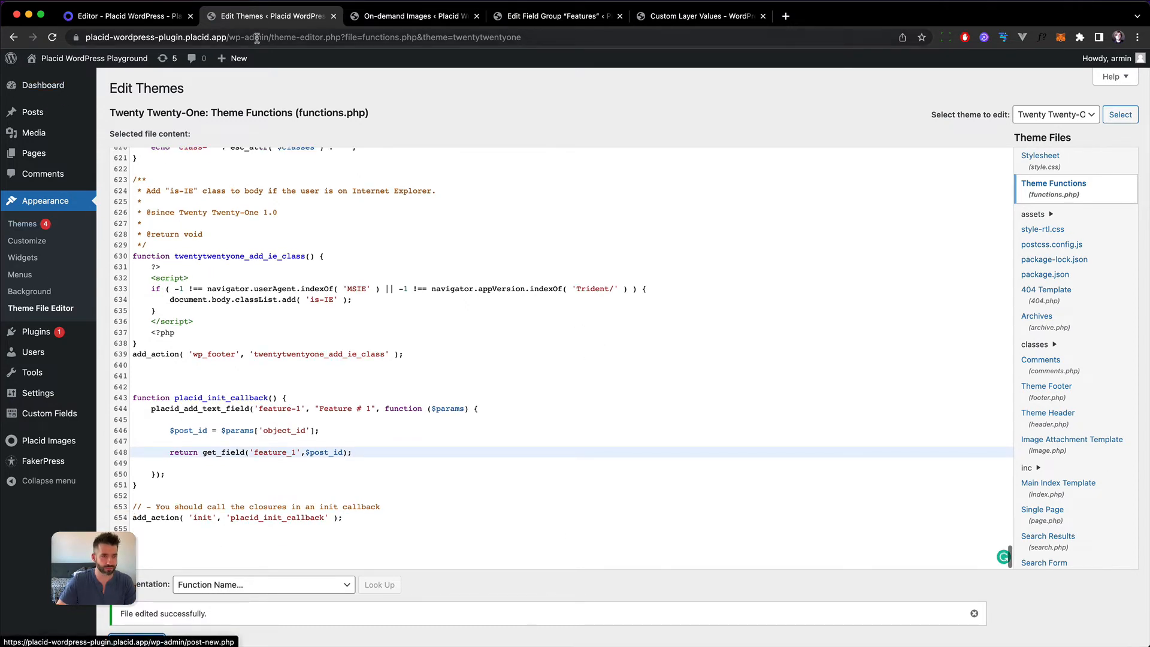
left_click(33, 111)
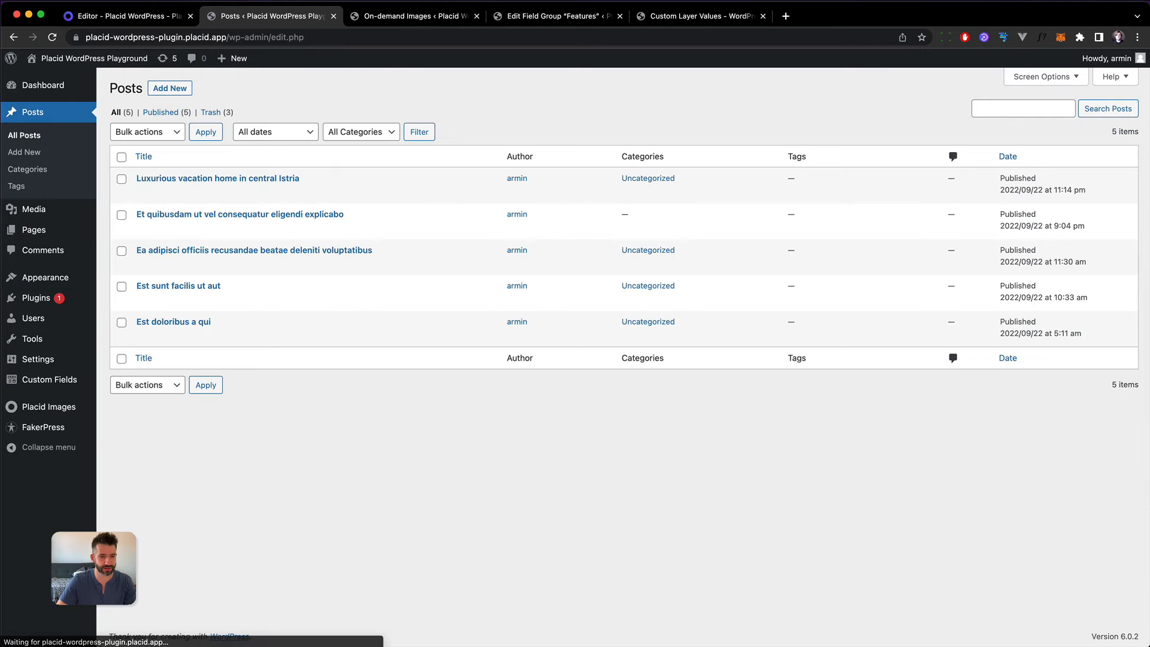
Map the asset's feature-1 text to Feature # 1, update it, and return to Posts.
left_click(414, 14)
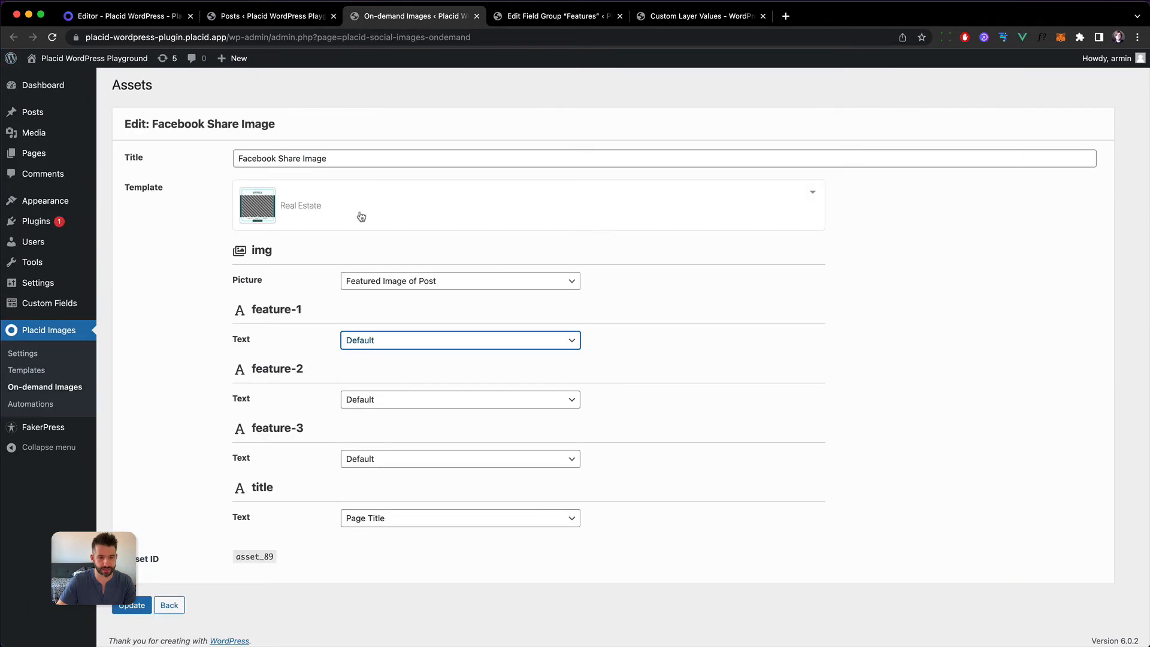
left_click(380, 340)
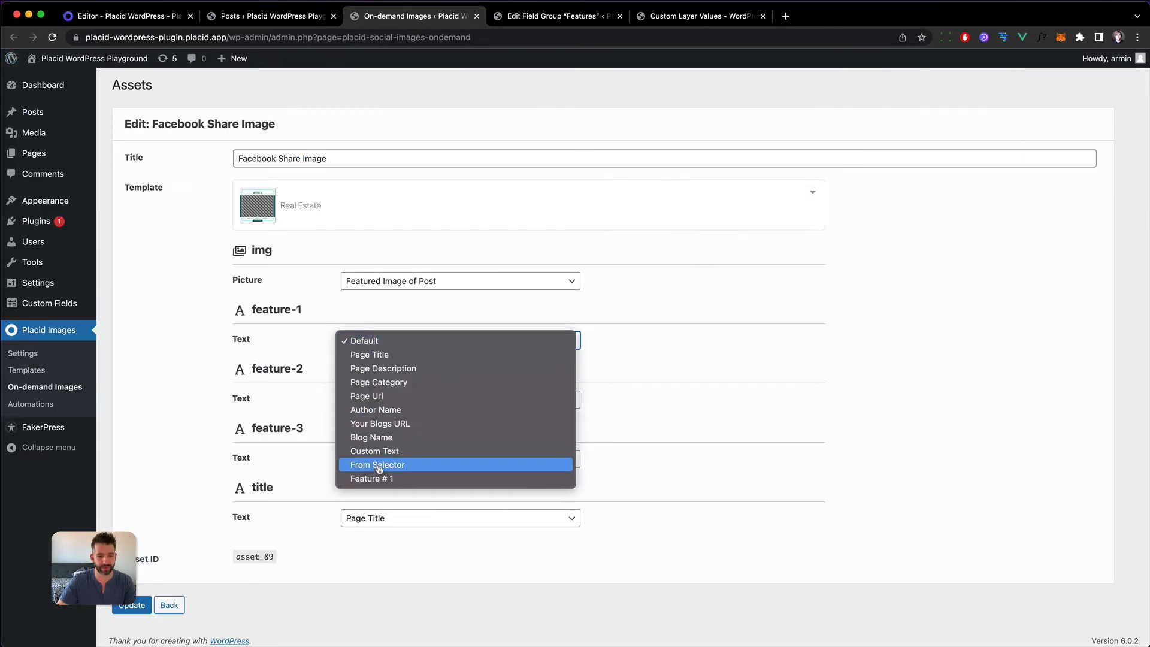
left_click(376, 479)
left_click(139, 605)
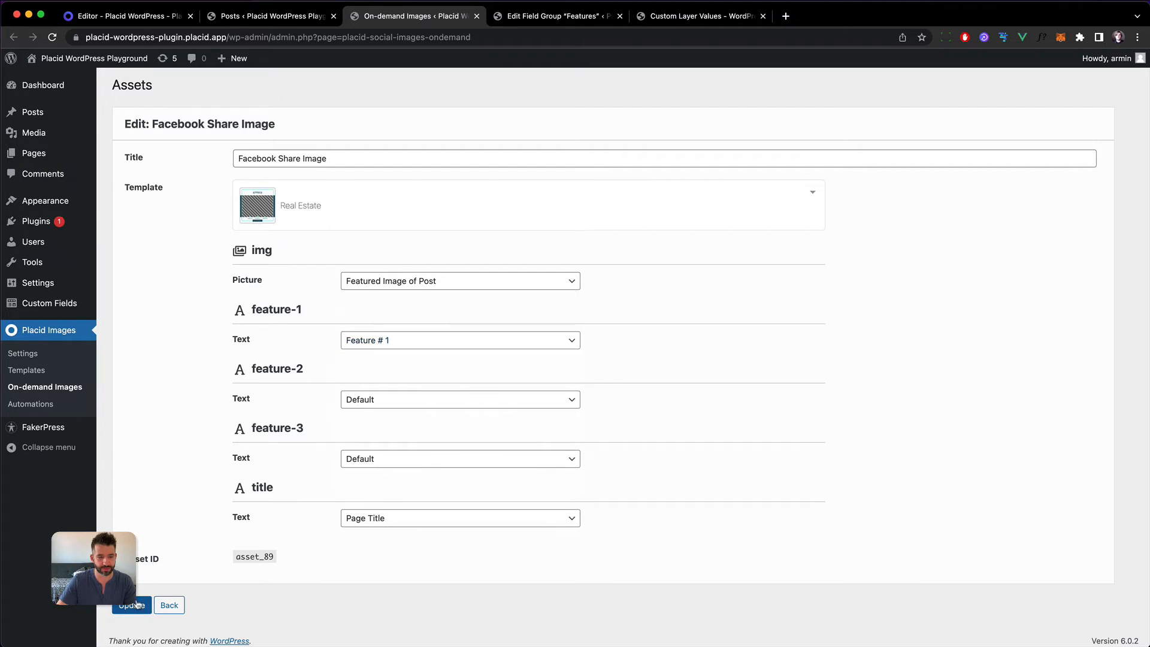
left_click(53, 112)
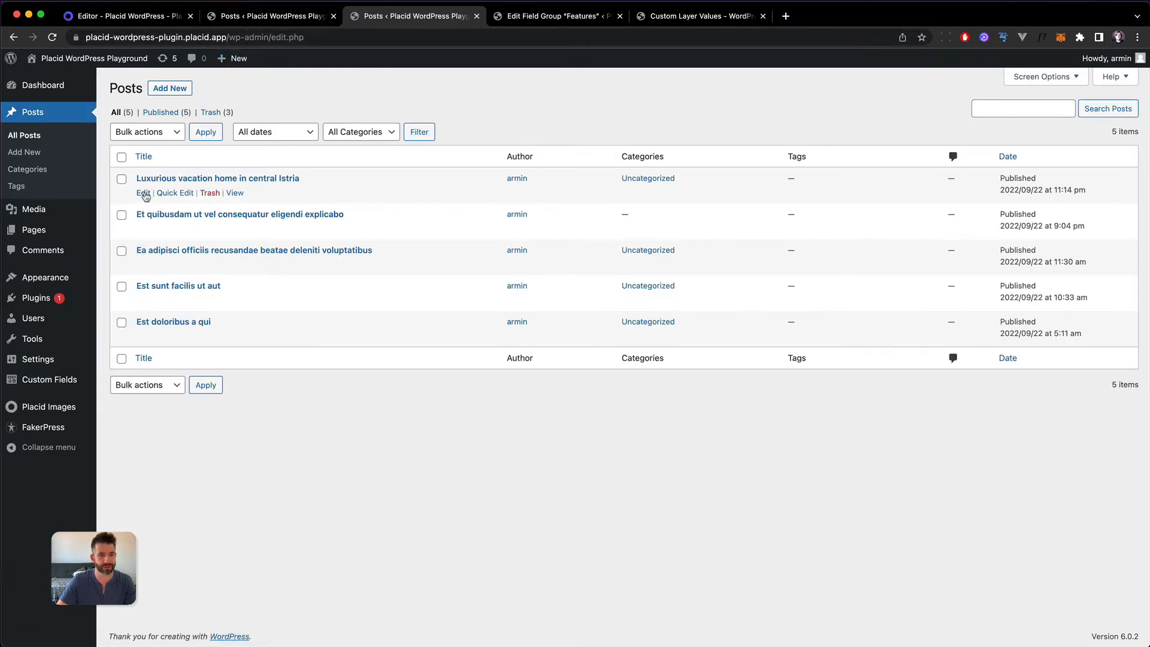
Give the vacation home post's Feature #1 the value 'This is a custom ACF Value' and update it.
left_click(144, 193)
scroll(206, 386, "down", 5)
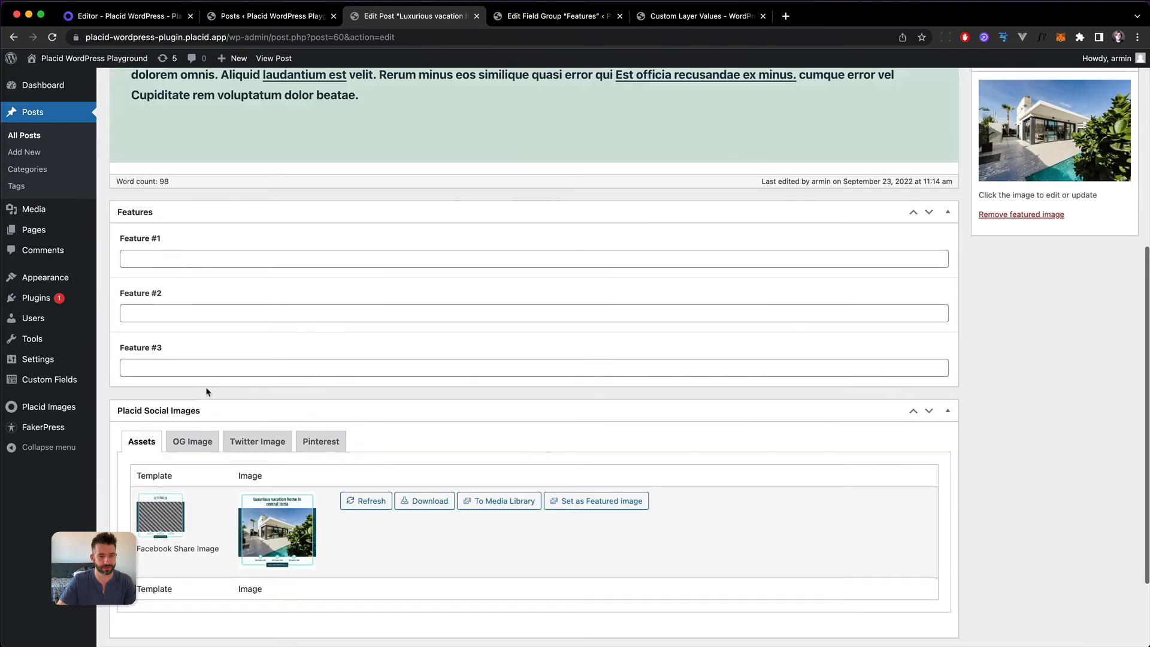
scroll(205, 386, "down", 2)
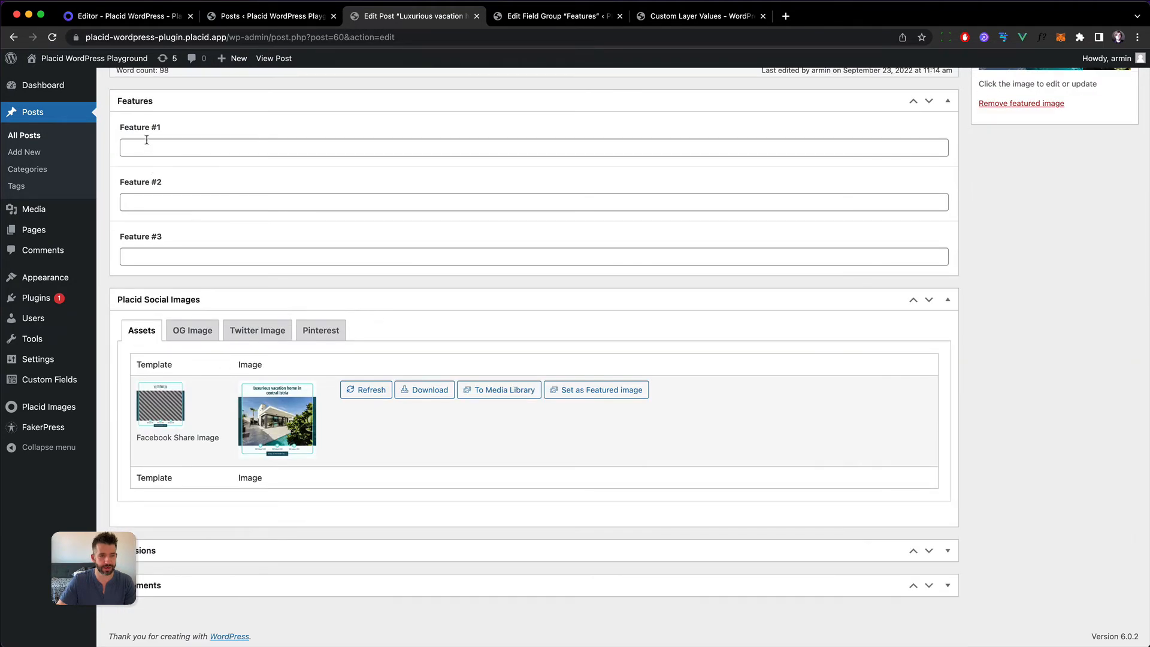
left_click(170, 148)
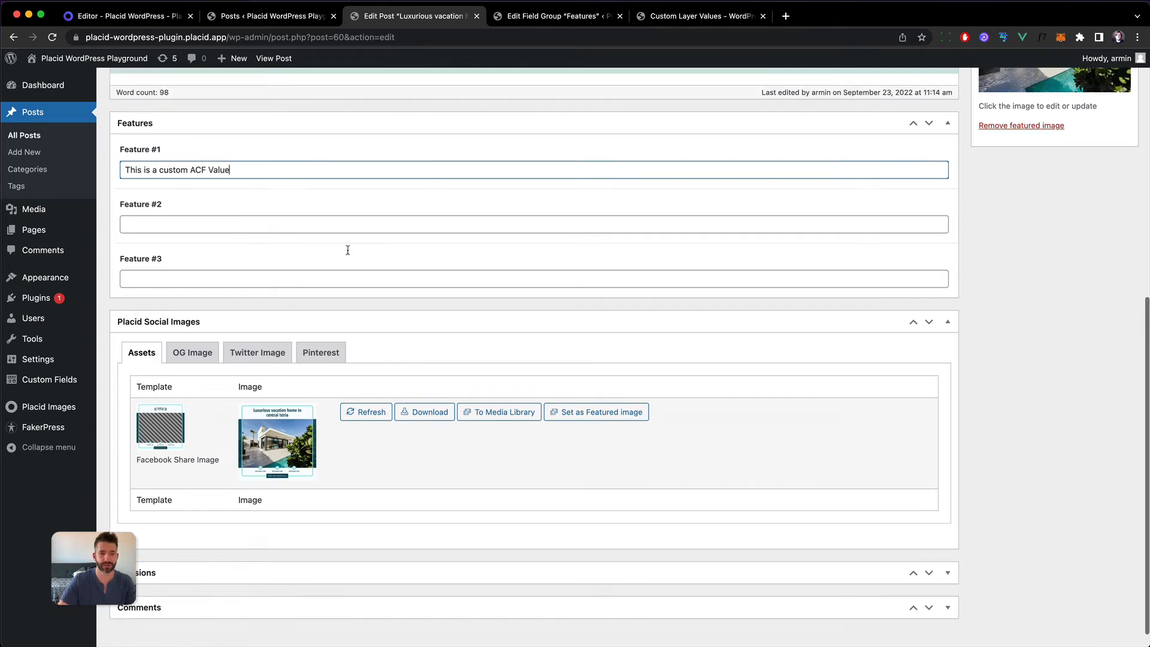
scroll(794, 252, "up", 8)
left_click(1106, 263)
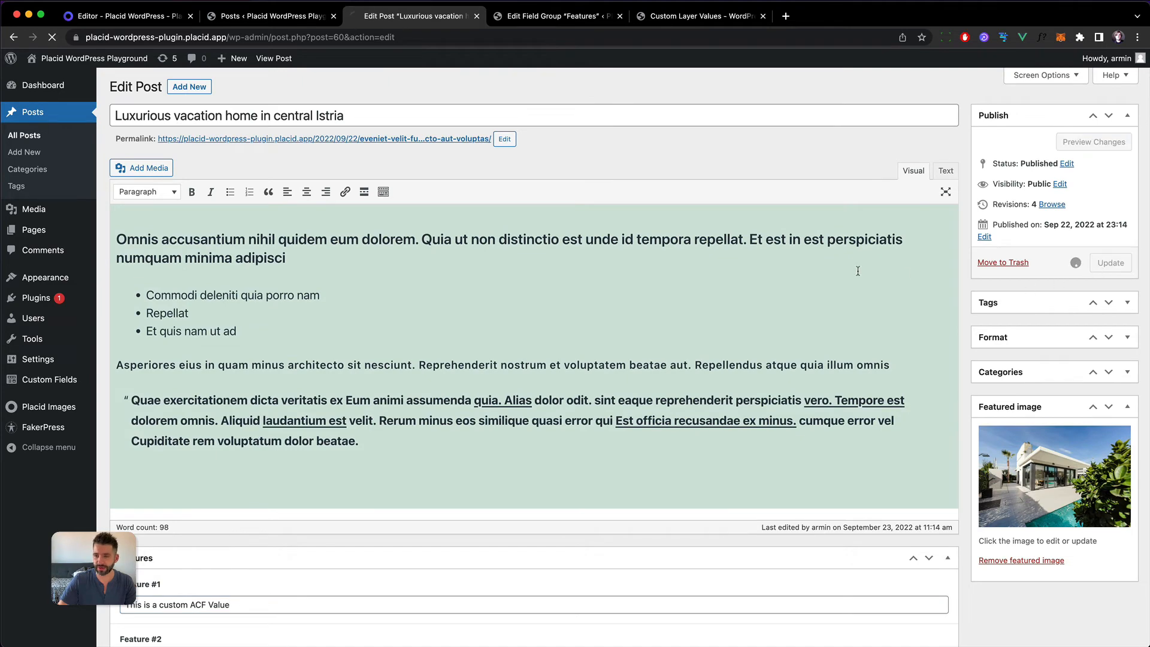
scroll(468, 286, "down", 10)
scroll(462, 283, "down", 3)
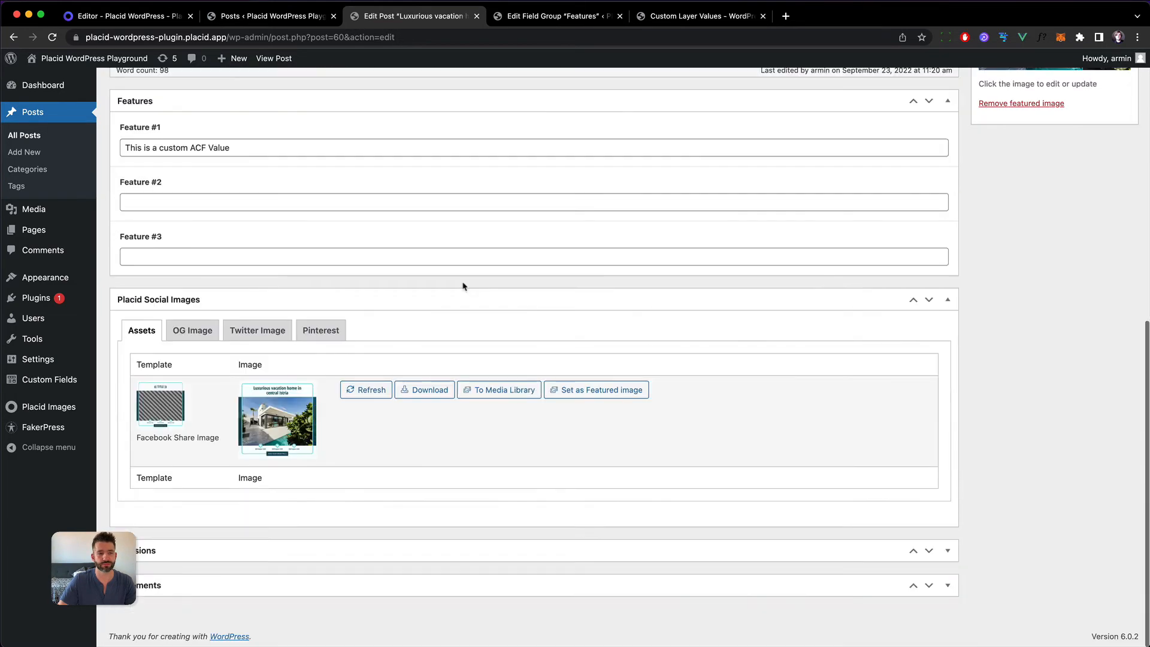
scroll(198, 234, "up", 2)
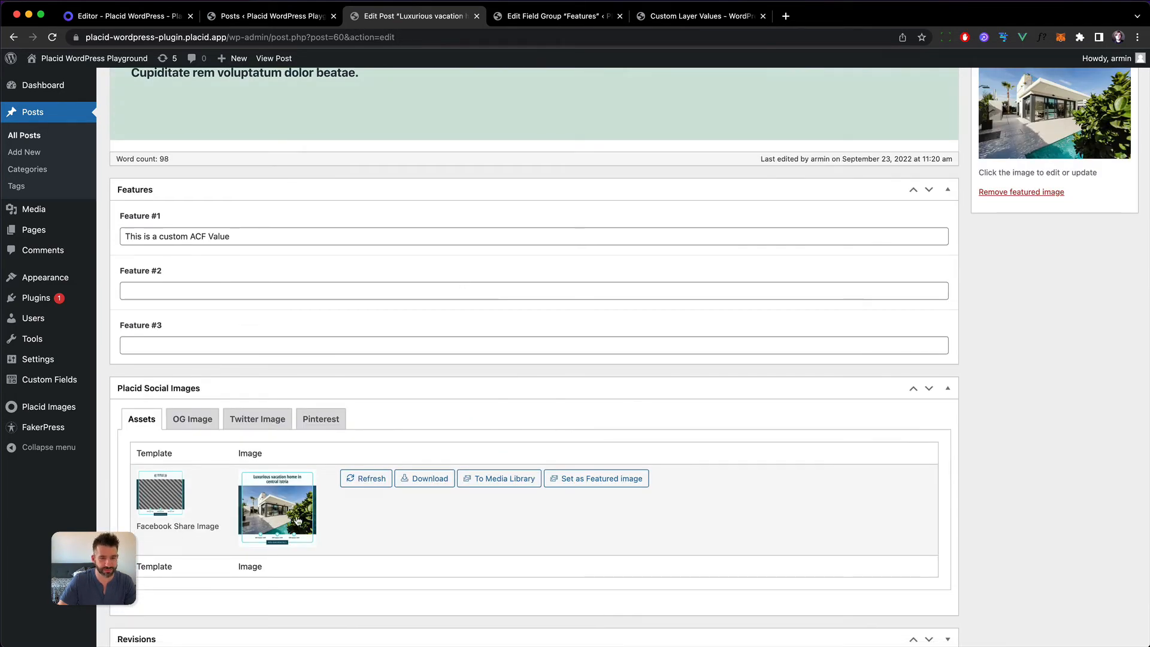
Refresh the Placid share image and view the regenerated image full size.
left_click(368, 480)
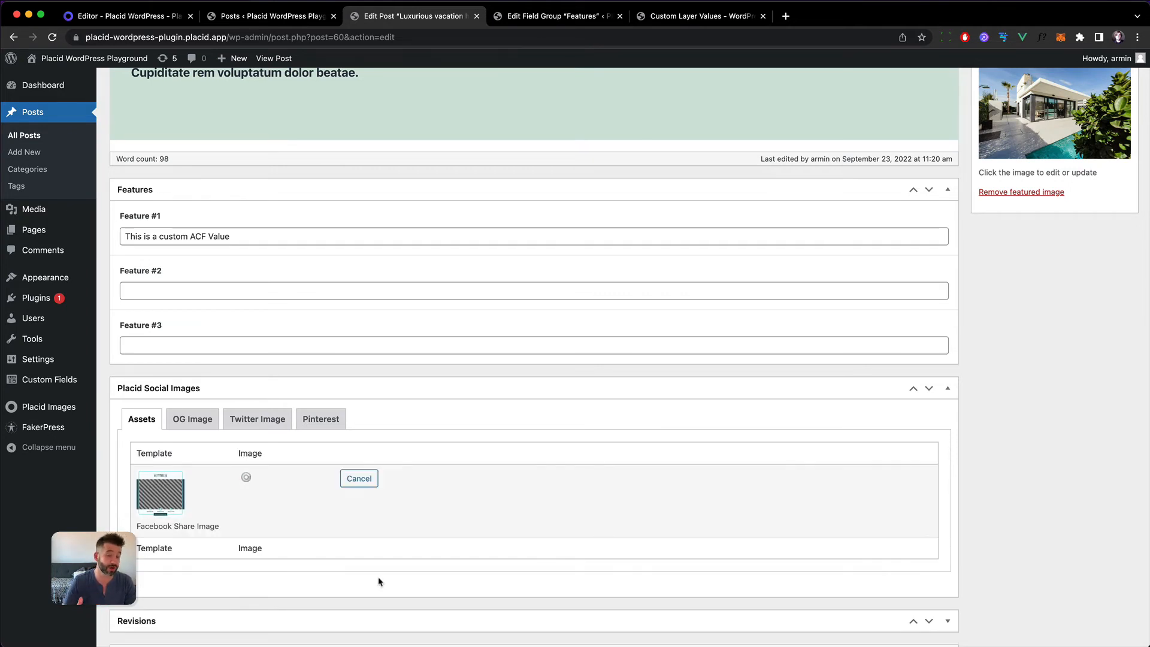
triple_click(175, 239)
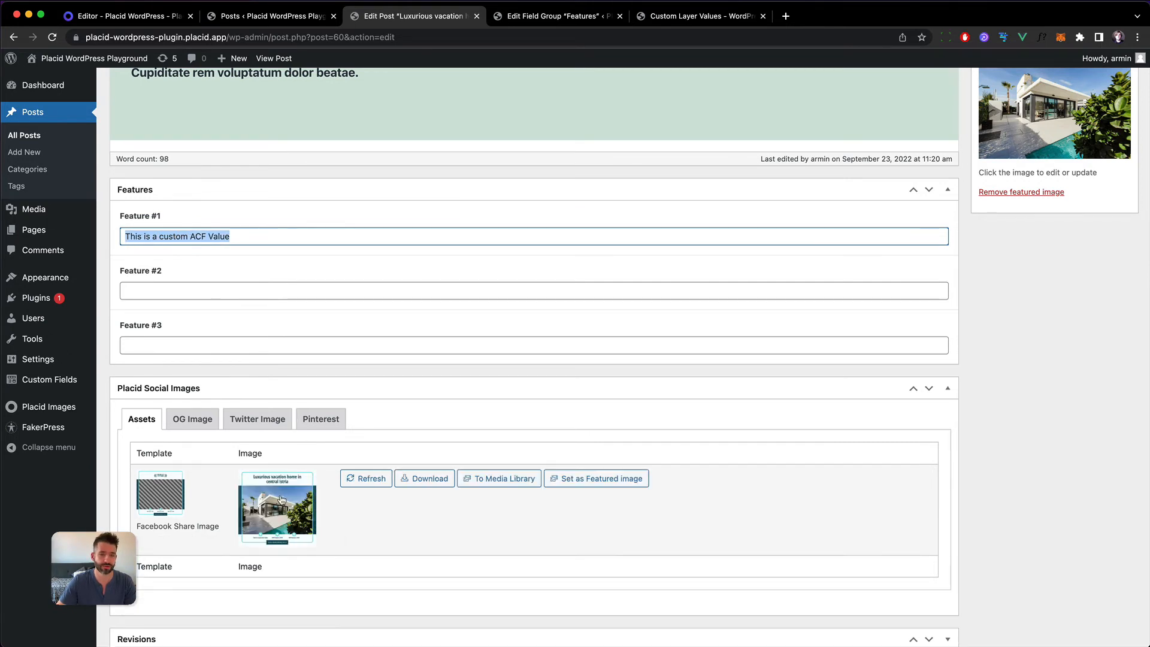
left_click(279, 496)
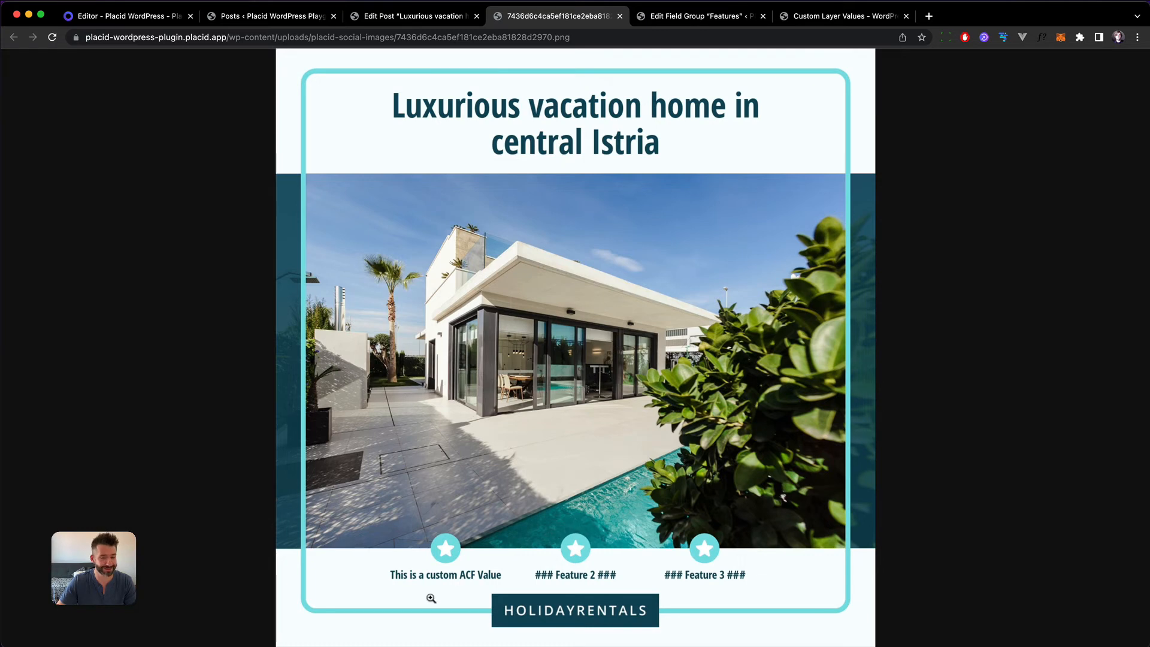
Close the full-size image tab to return to the post editor.
key("super+w")
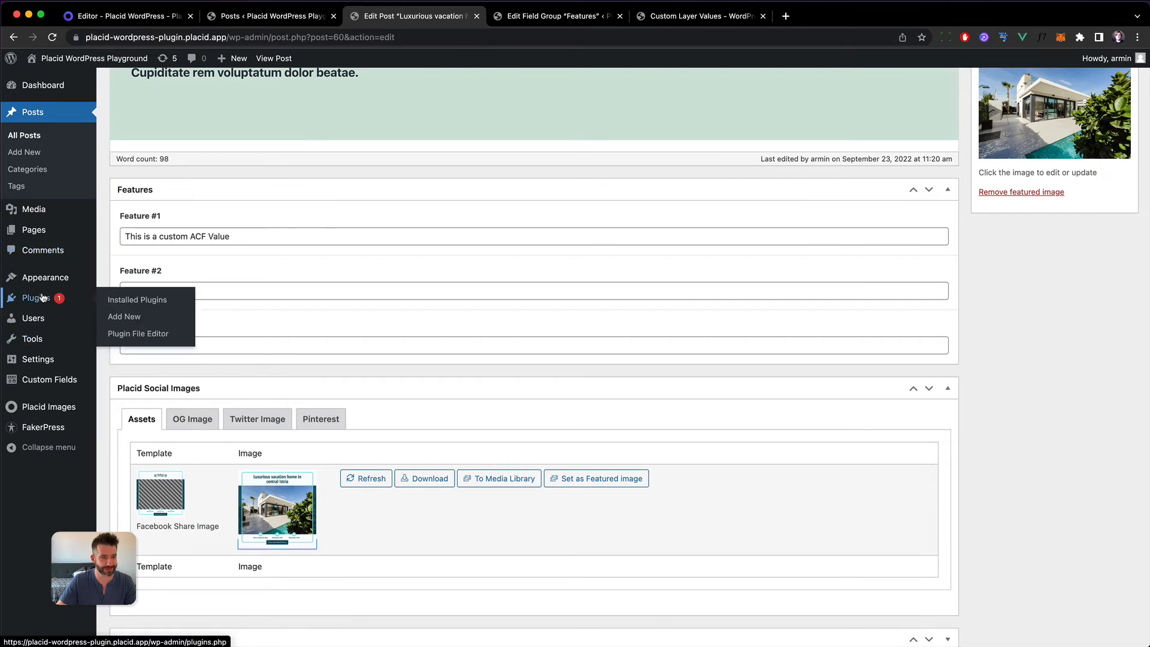
mouse_move(45, 277)
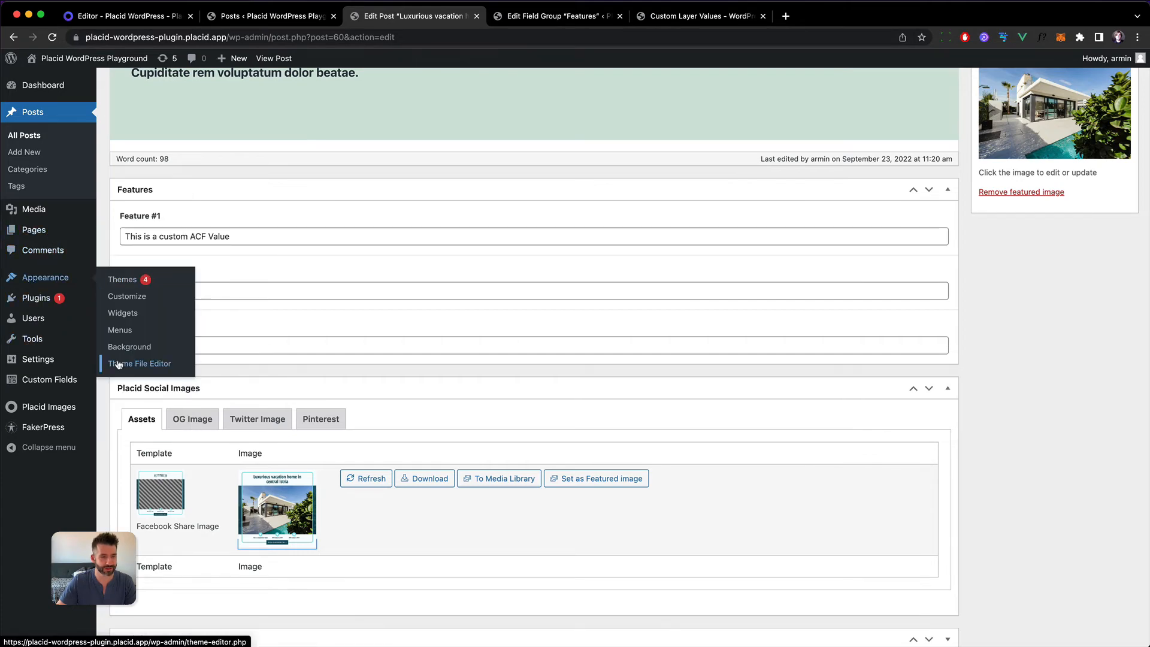
In Theme Functions, duplicate the feature-1 placid_add_text_field block twice below itself.
left_click(117, 364)
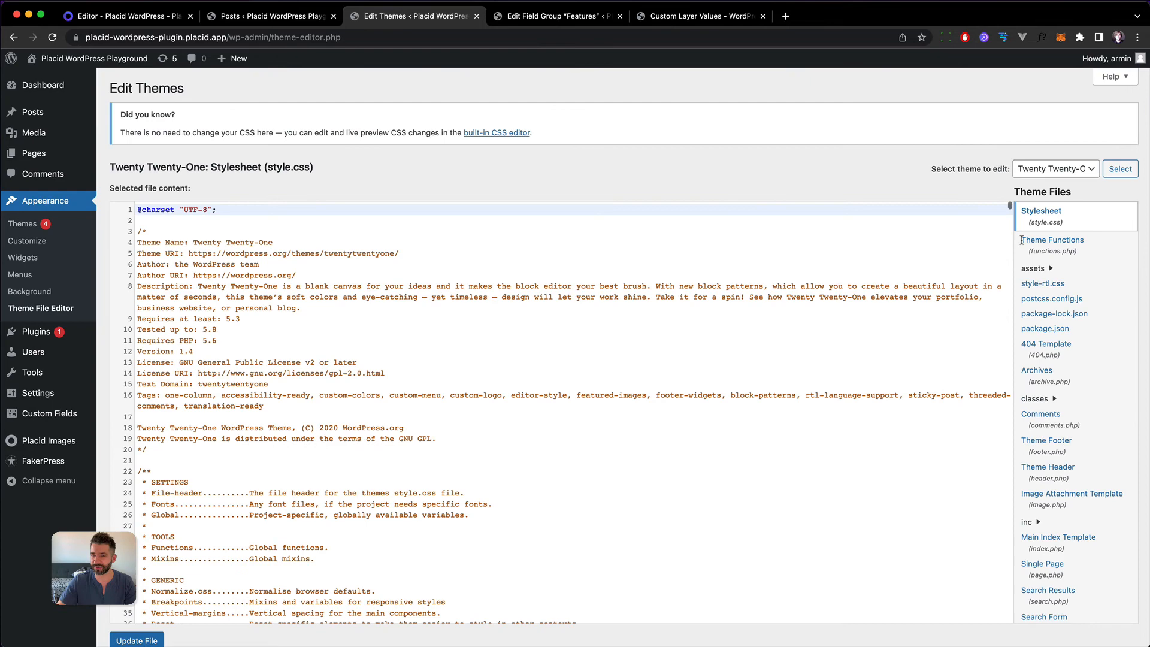
left_click(1054, 240)
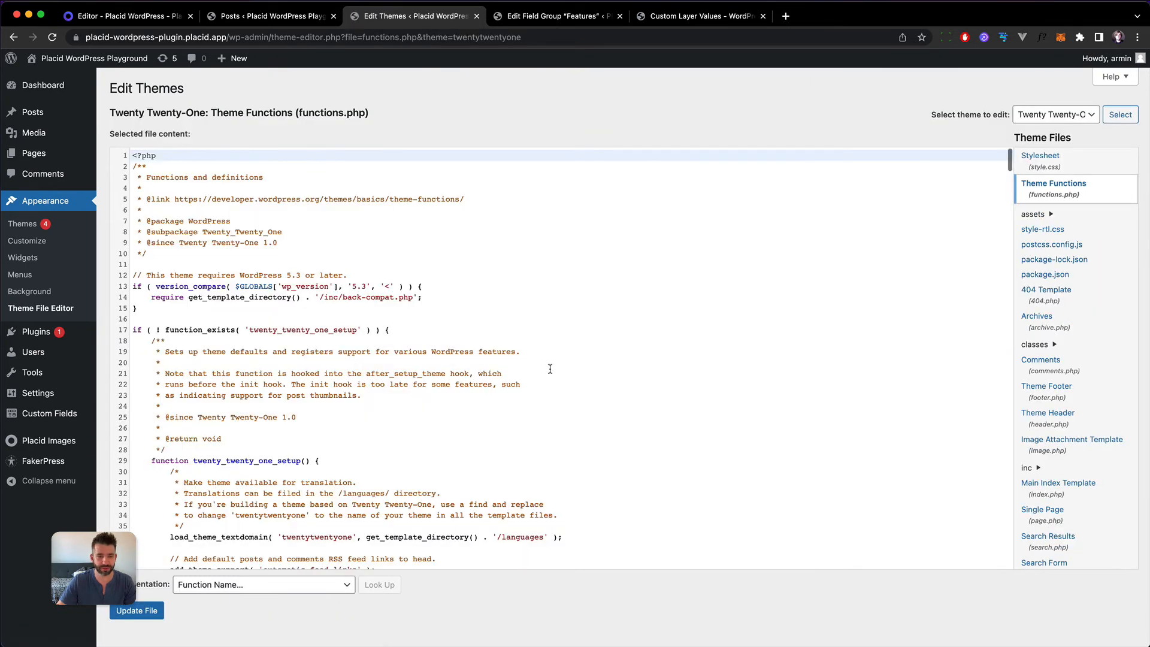
scroll(551, 369, "down", 15)
scroll(551, 368, "down", 15)
scroll(549, 369, "down", 15)
scroll(545, 367, "down", 3)
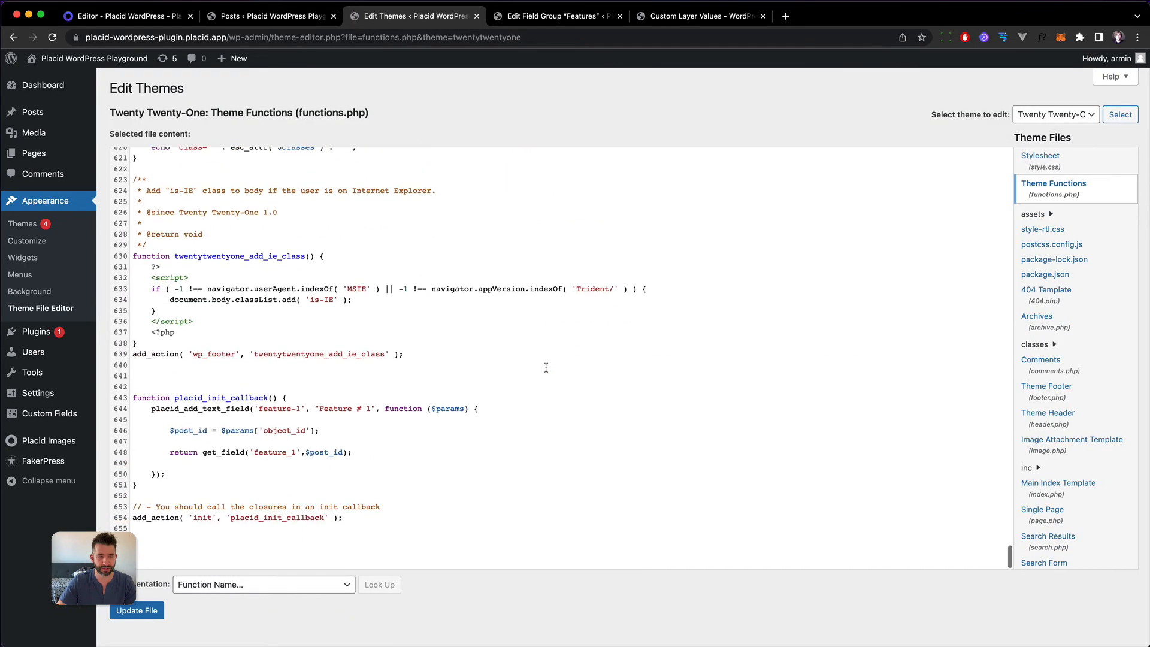
scroll(545, 368, "down", 1)
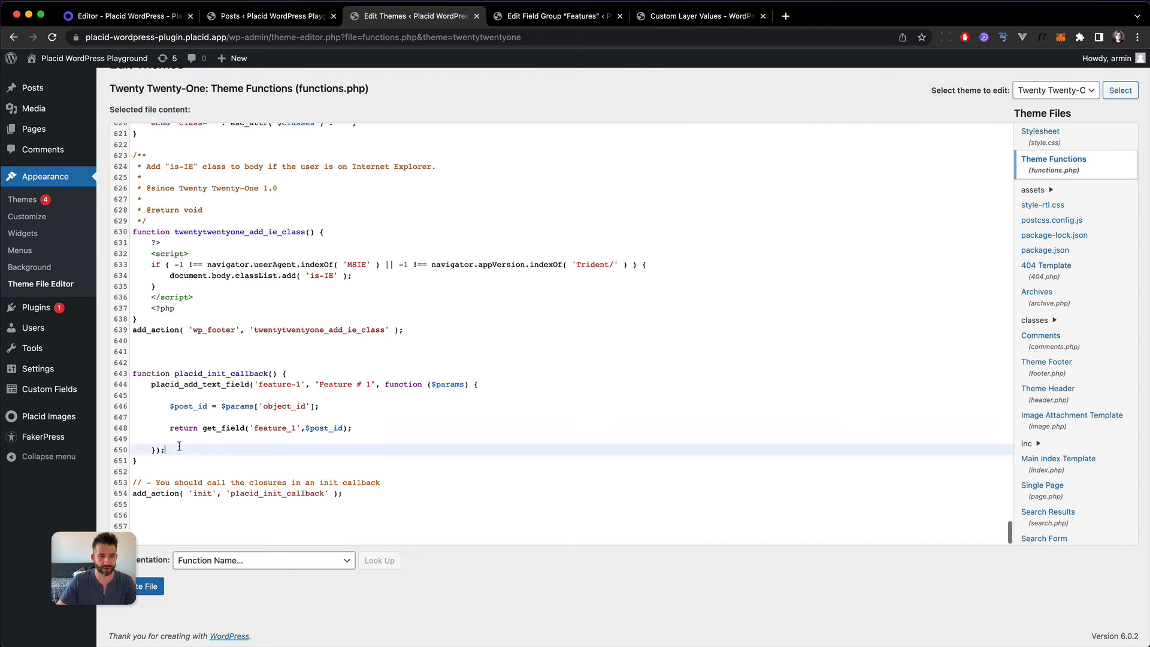
left_click_drag(176, 450, 302, 372)
key("super+c")
key("Right")
key("Return")
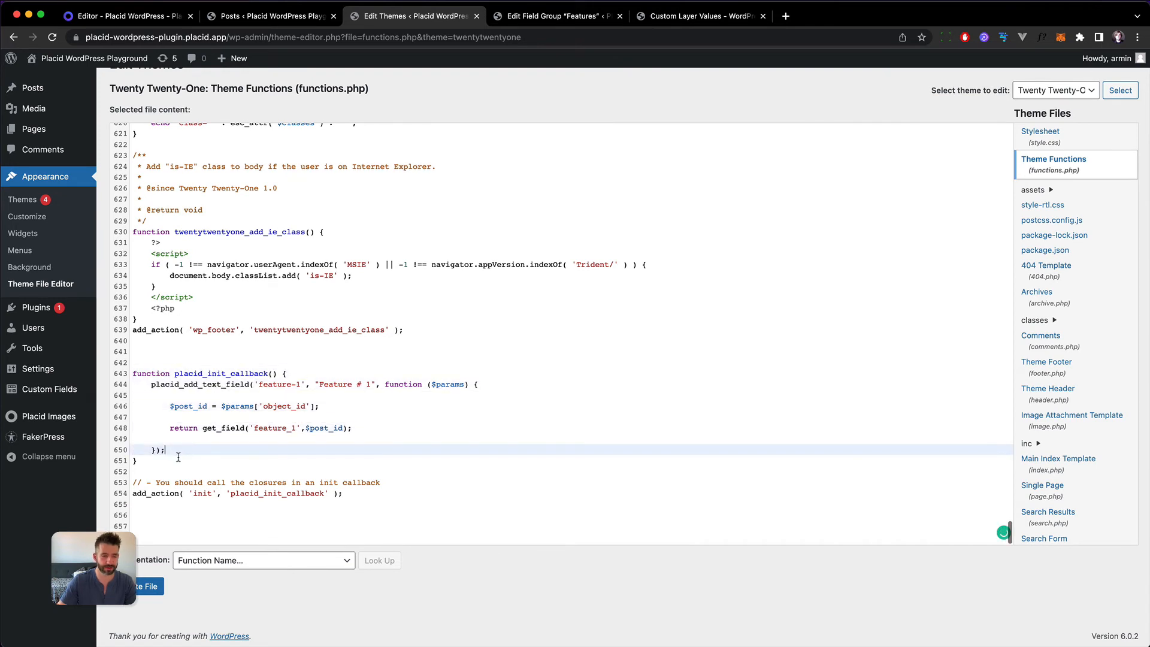
key("super+v")
key("Return")
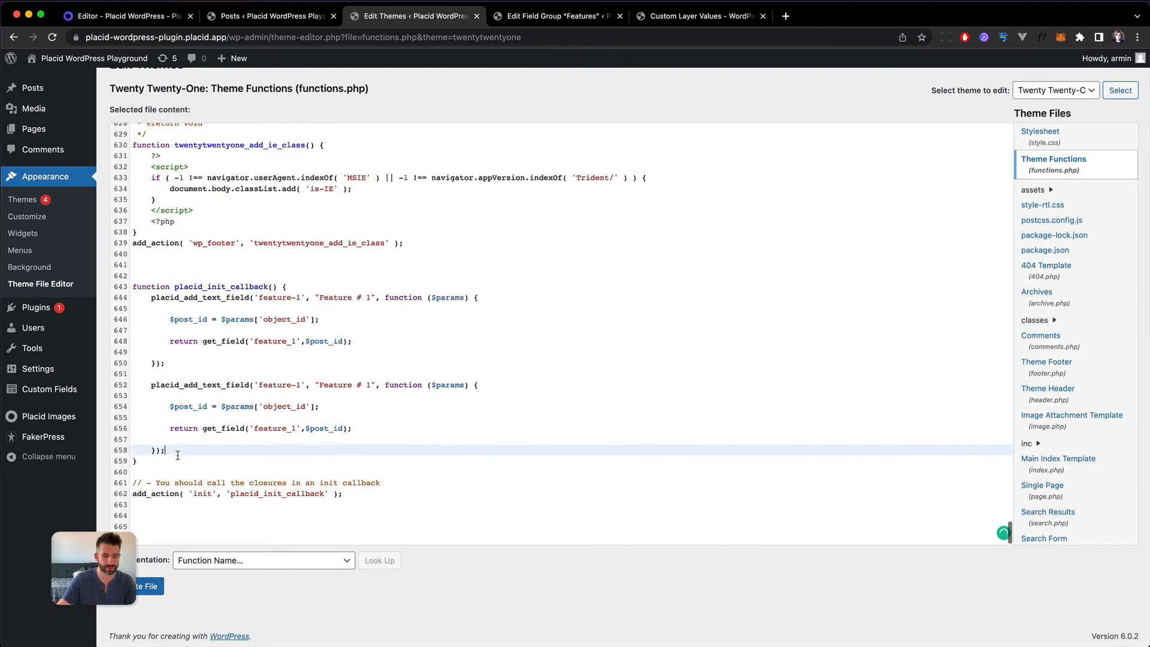
key("super+v")
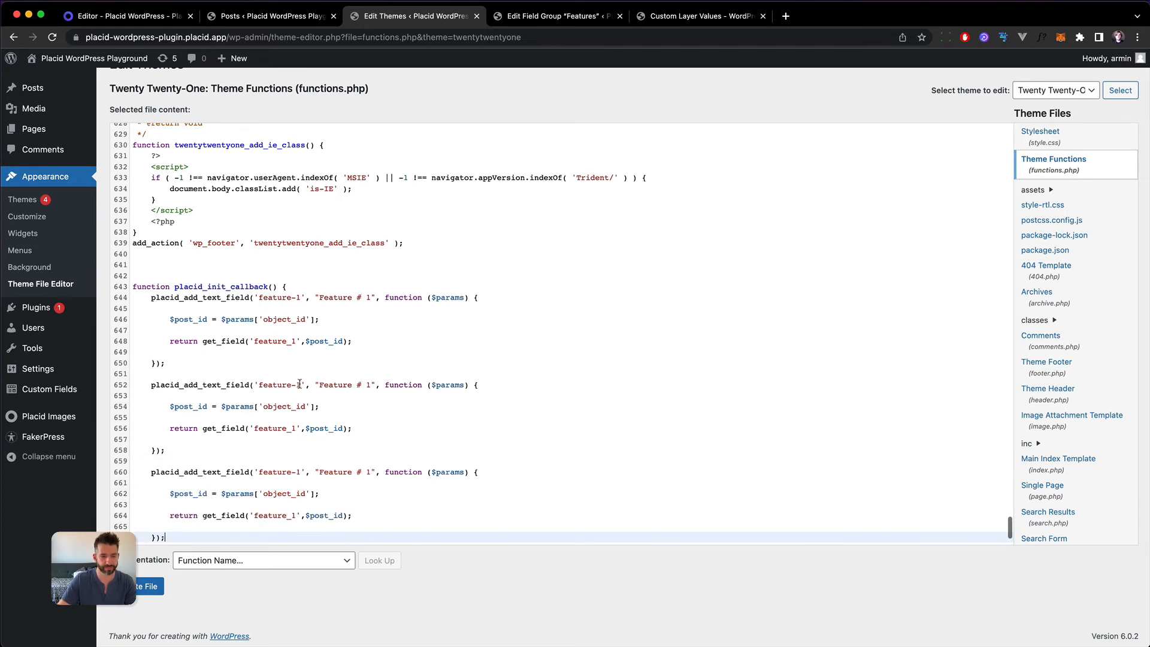
Renumber the copies to feature-2/feature_2 and feature-3/feature_3 and update the file.
left_click(299, 385)
key("BackSpace")
type("2")
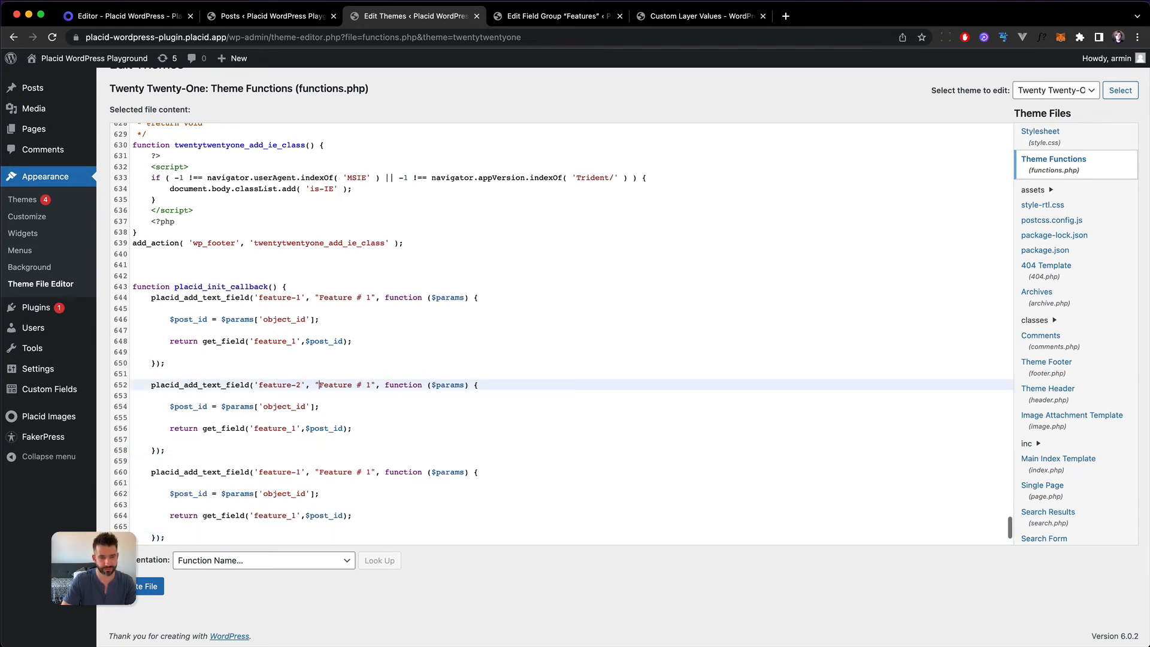
key("BackSpace")
type("2")
key("Down")
key("Down")
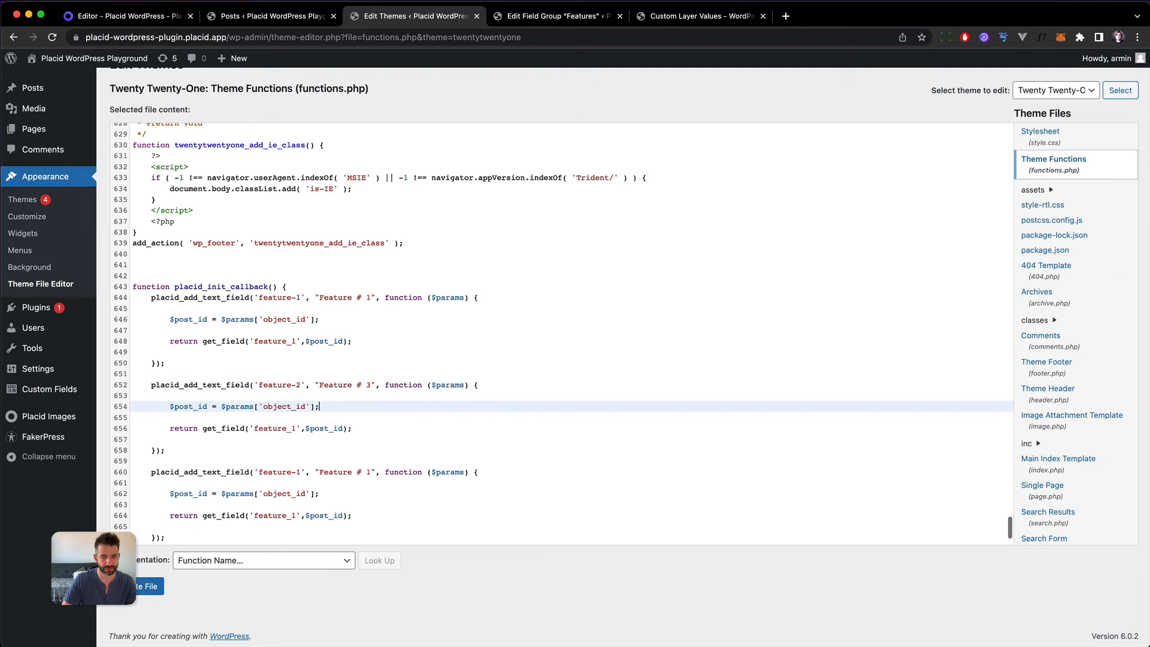
key("Down")
key("Down")
key("BackSpace")
type("2")
key("Down")
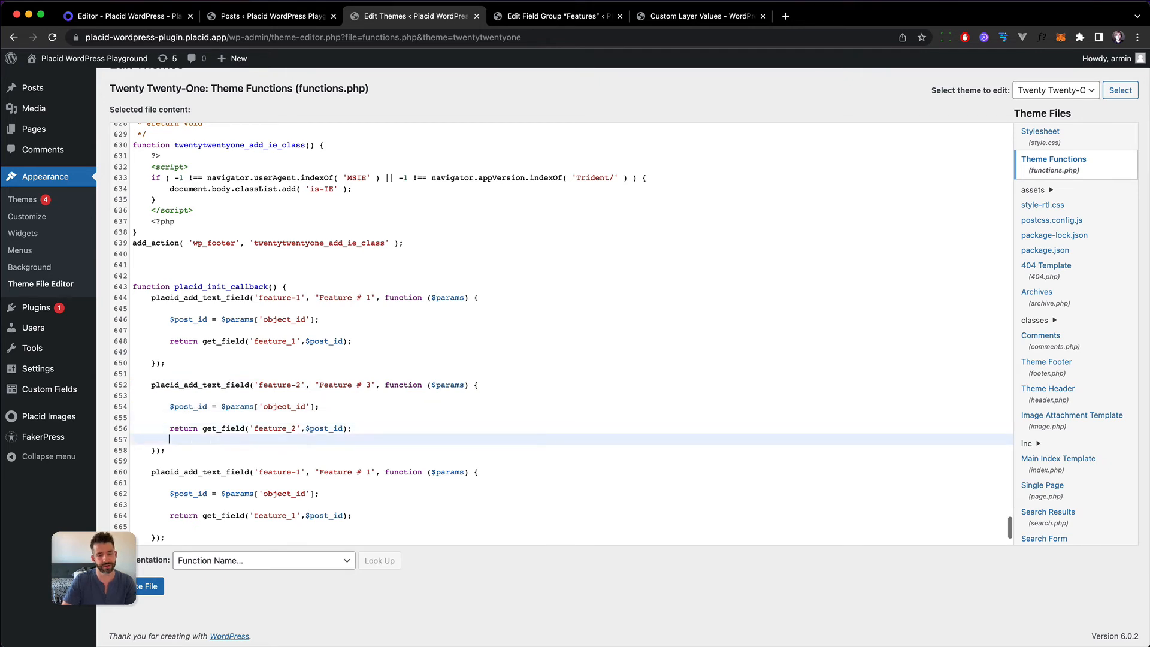
key("Down")
key("Down")
key("Down")
key("BackSpace")
type("3")
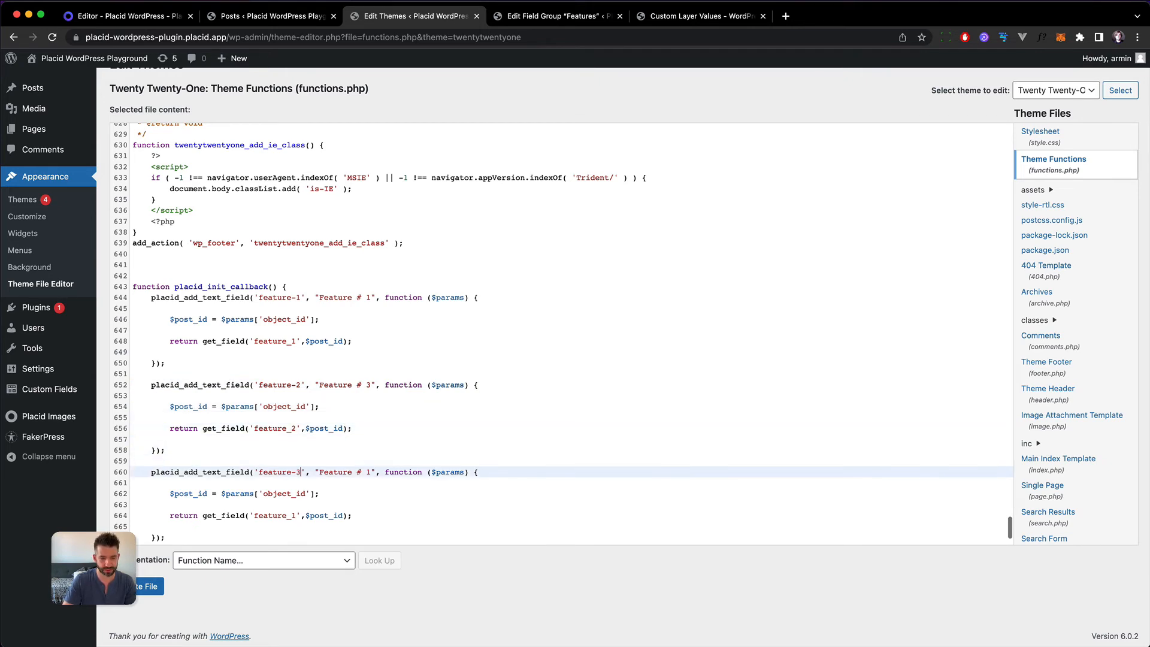
key("Down")
key("Down")
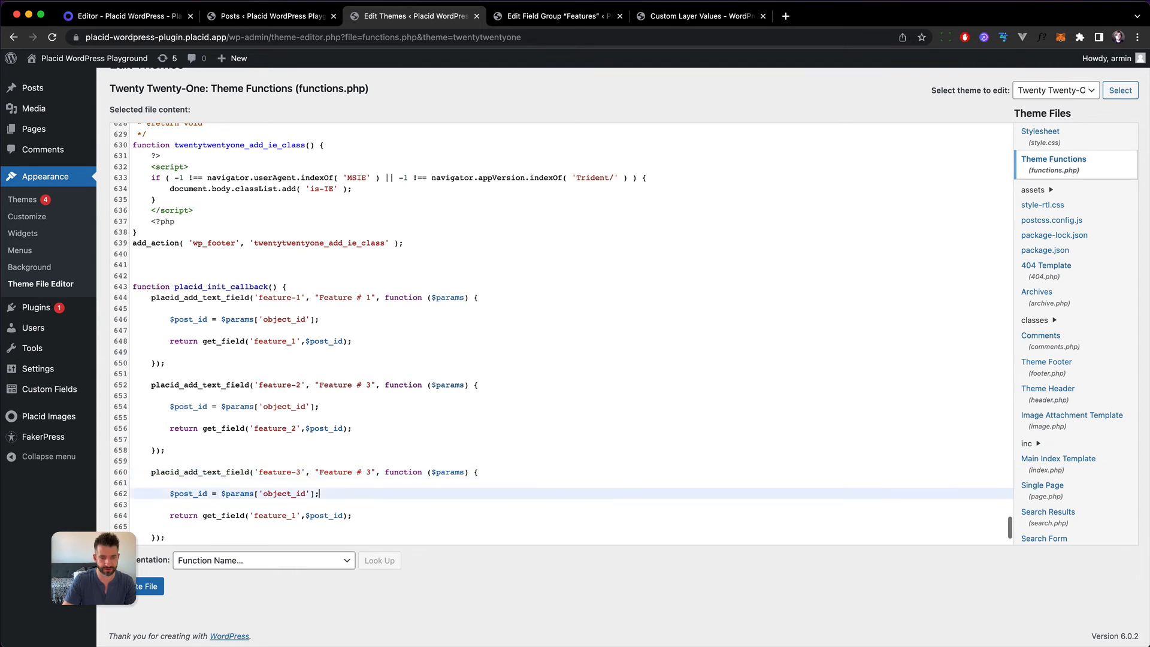
key("Down")
key("Down")
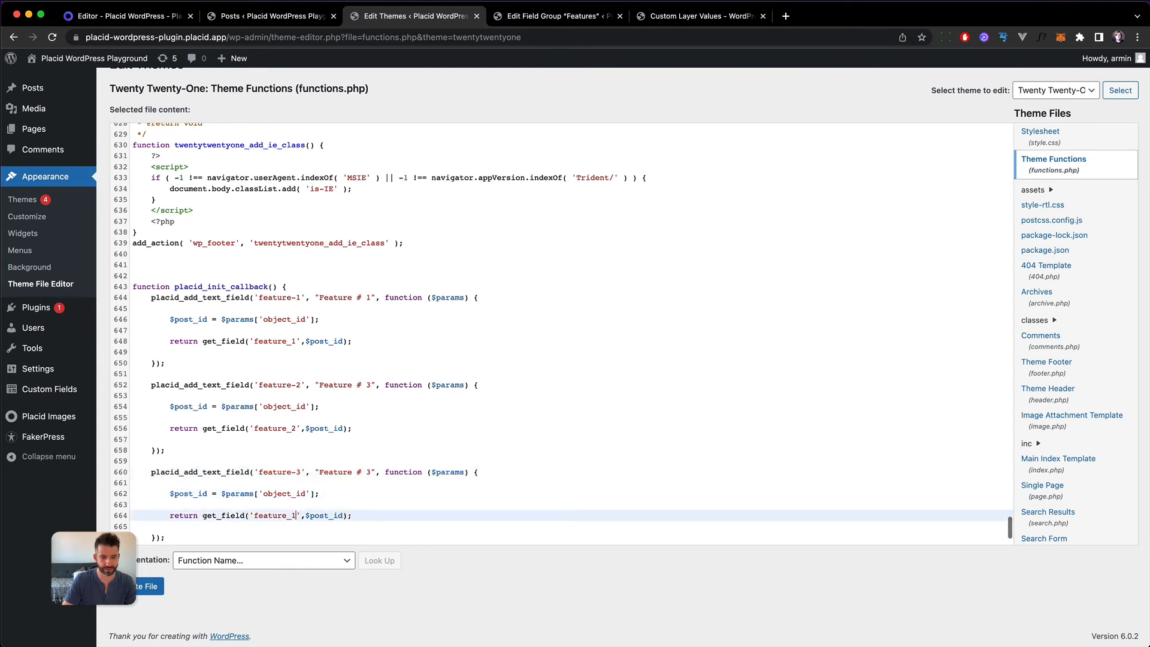
left_click(146, 587)
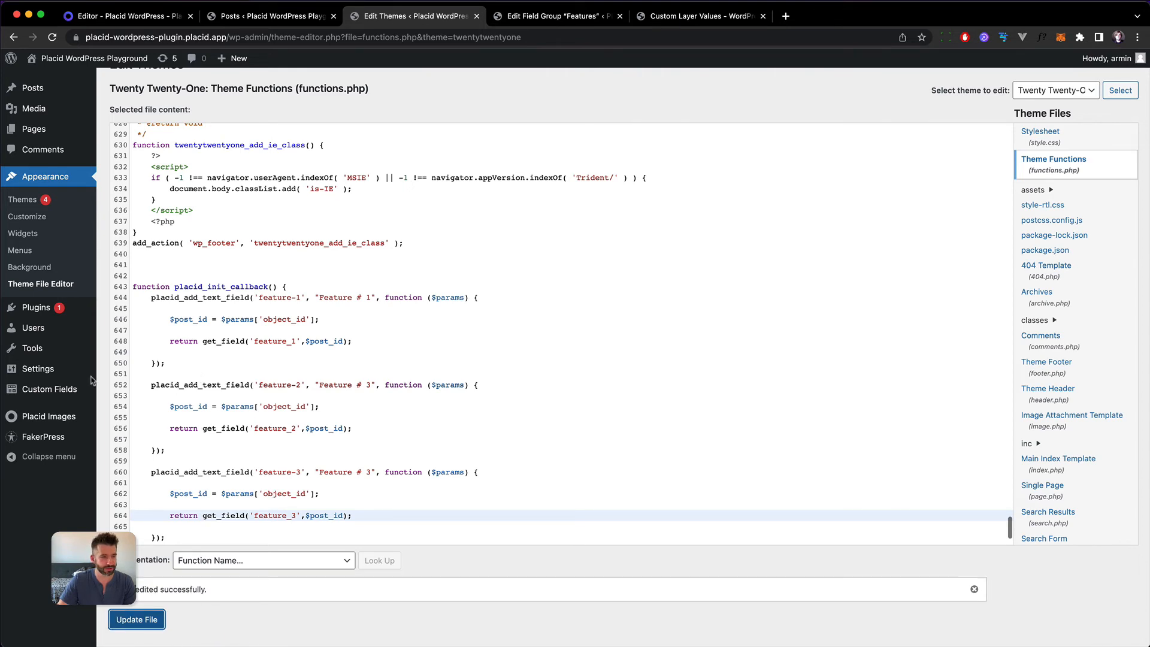
Check the Facebook Share Image feature-2 sources, spot two 'Feature # 3' entries, and return to the theme editor.
mouse_move(49, 416)
left_click(153, 453)
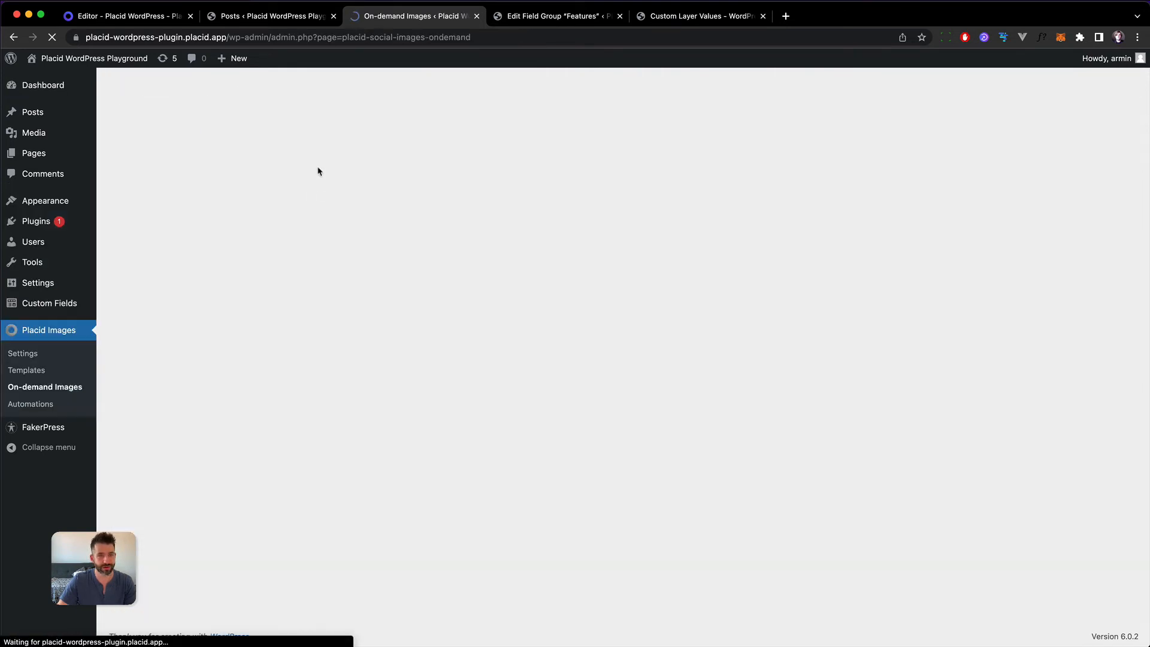
left_click(176, 127)
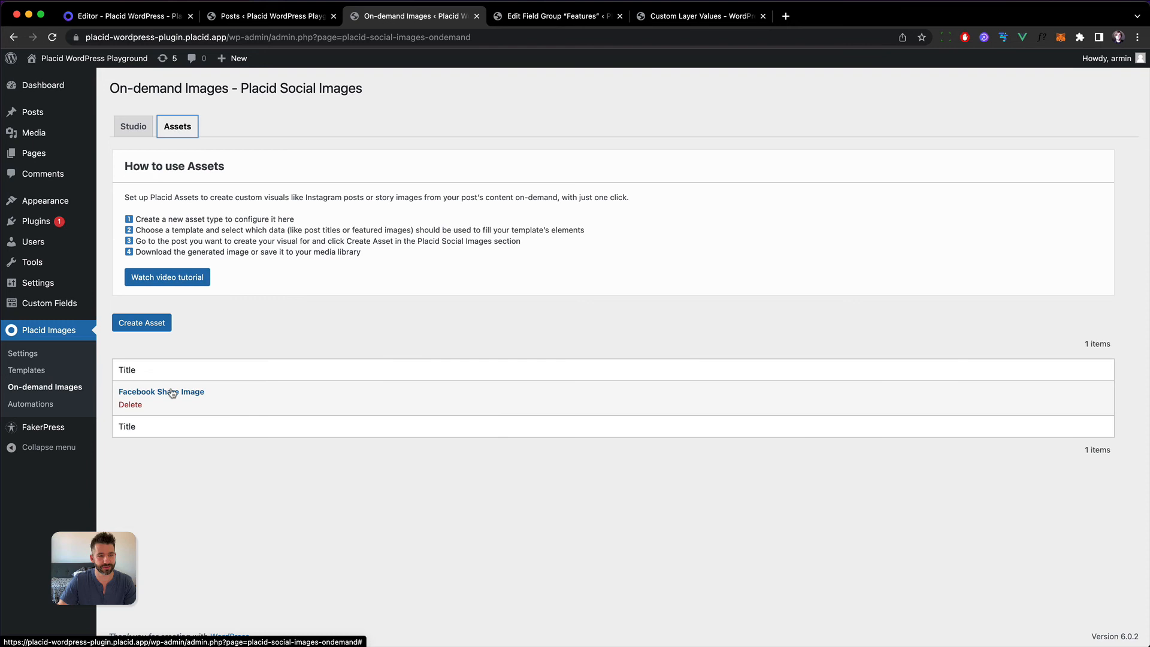
left_click(171, 392)
scroll(402, 454, "down", 2)
left_click(381, 396)
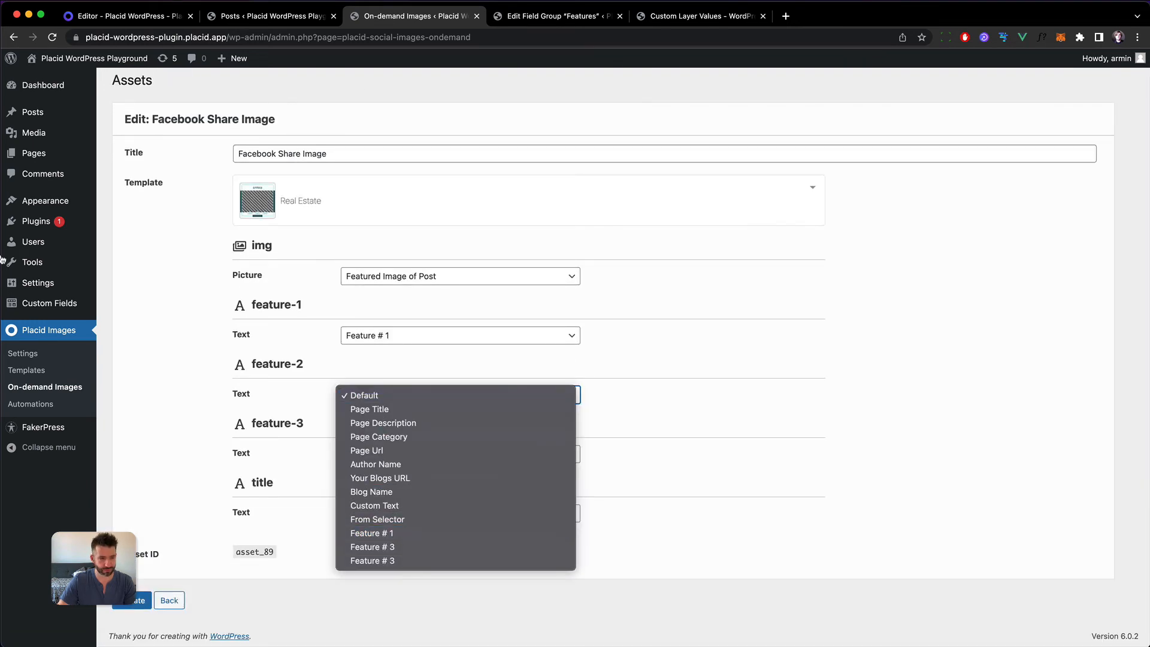
left_click(55, 308)
mouse_move(45, 201)
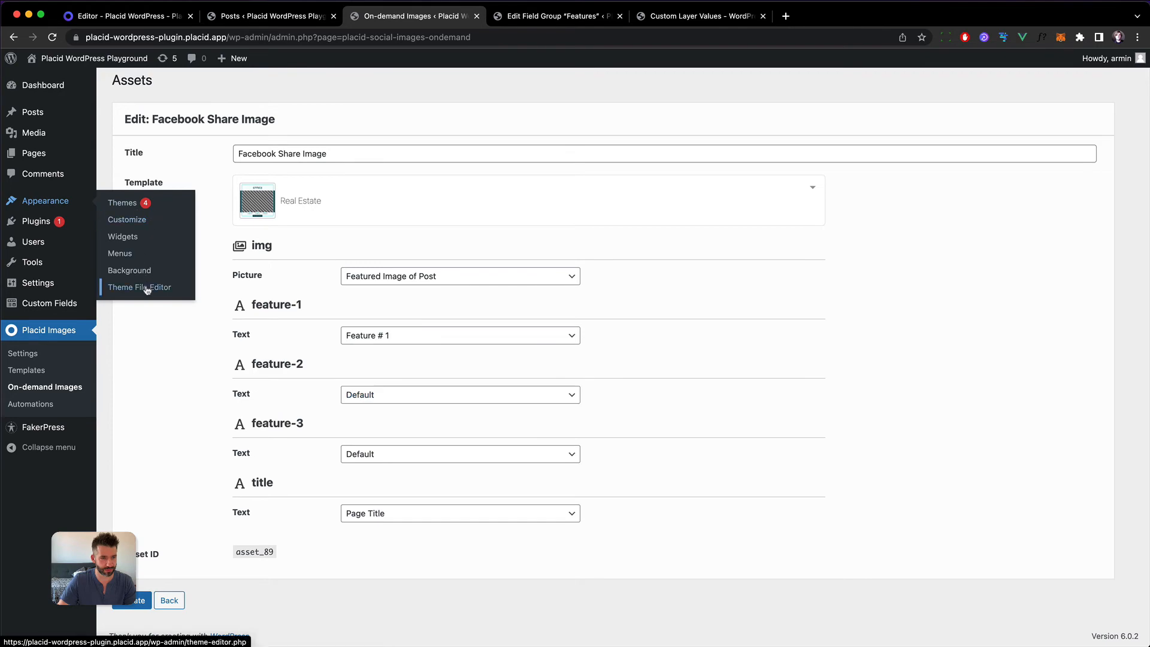
left_click(146, 286)
scroll(221, 324, "down", 20)
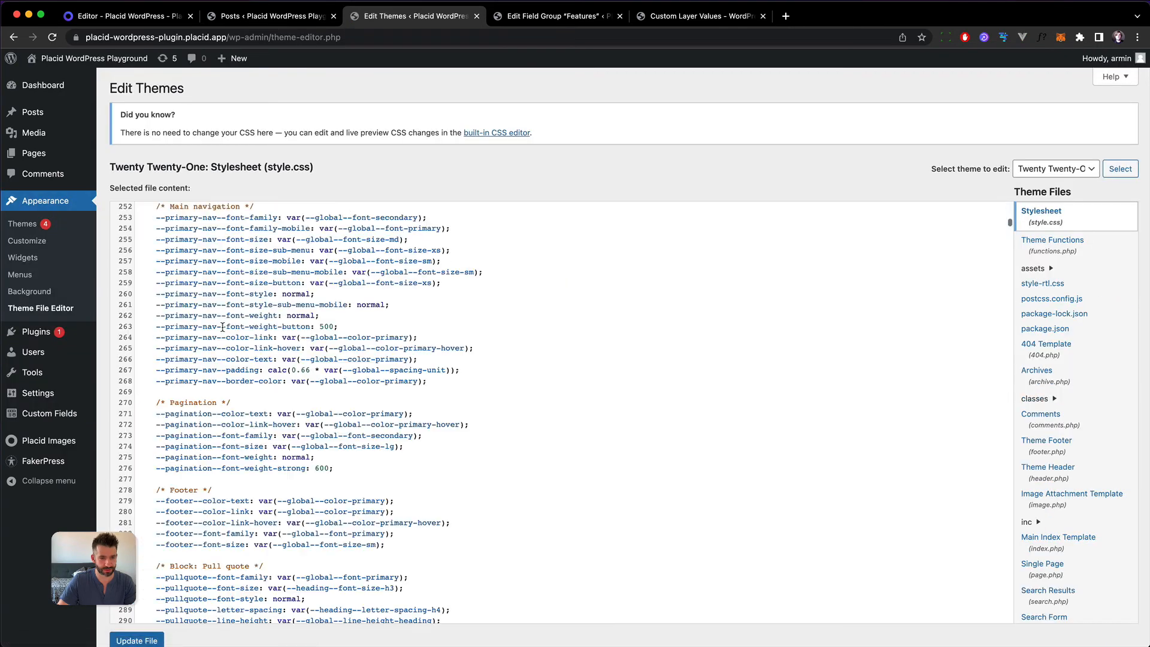
Correct the second field's label in functions.php to 'Feature # 2' and update the file.
left_click(1052, 240)
scroll(563, 341, "down", 20)
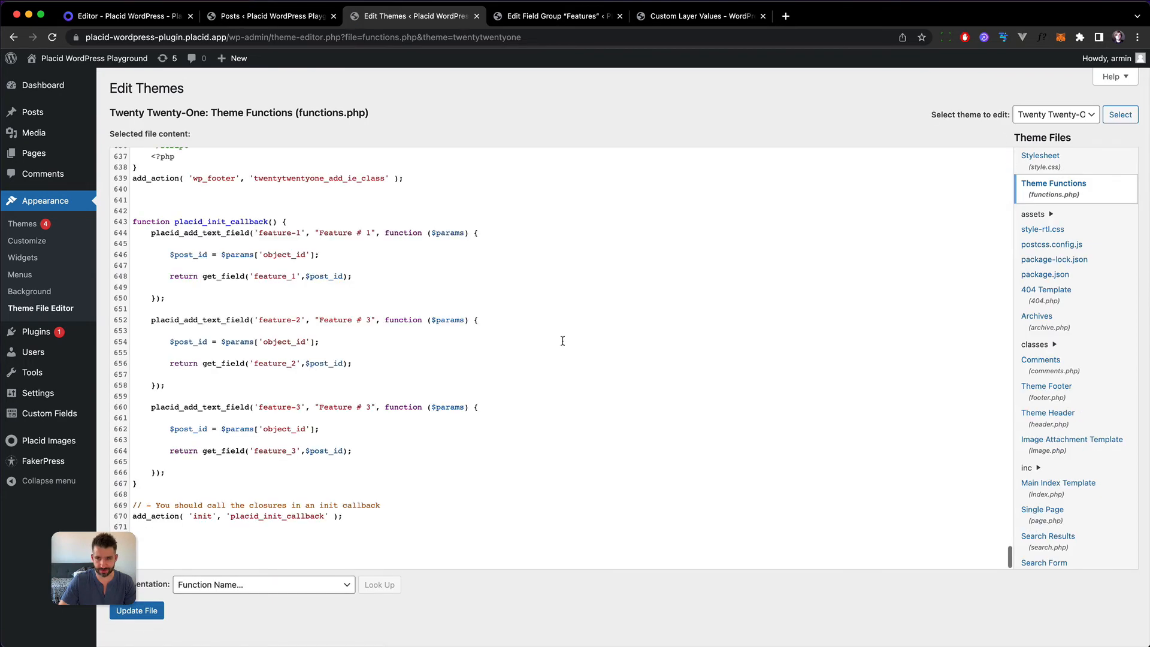
double_click(369, 321)
type("2")
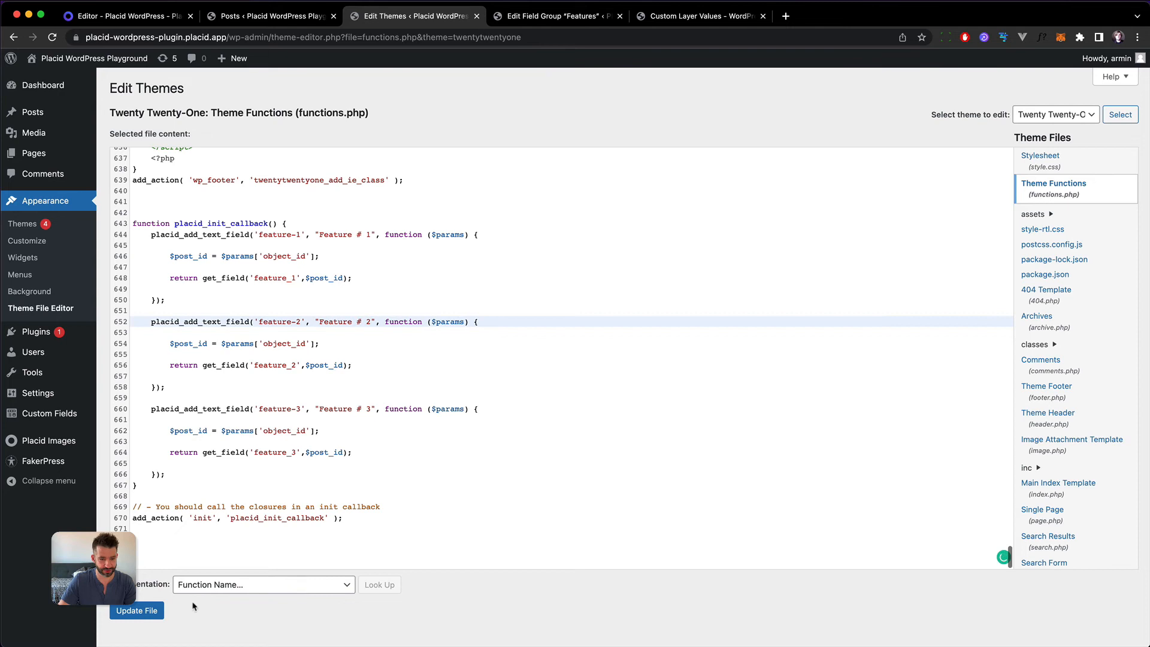
left_click(158, 613)
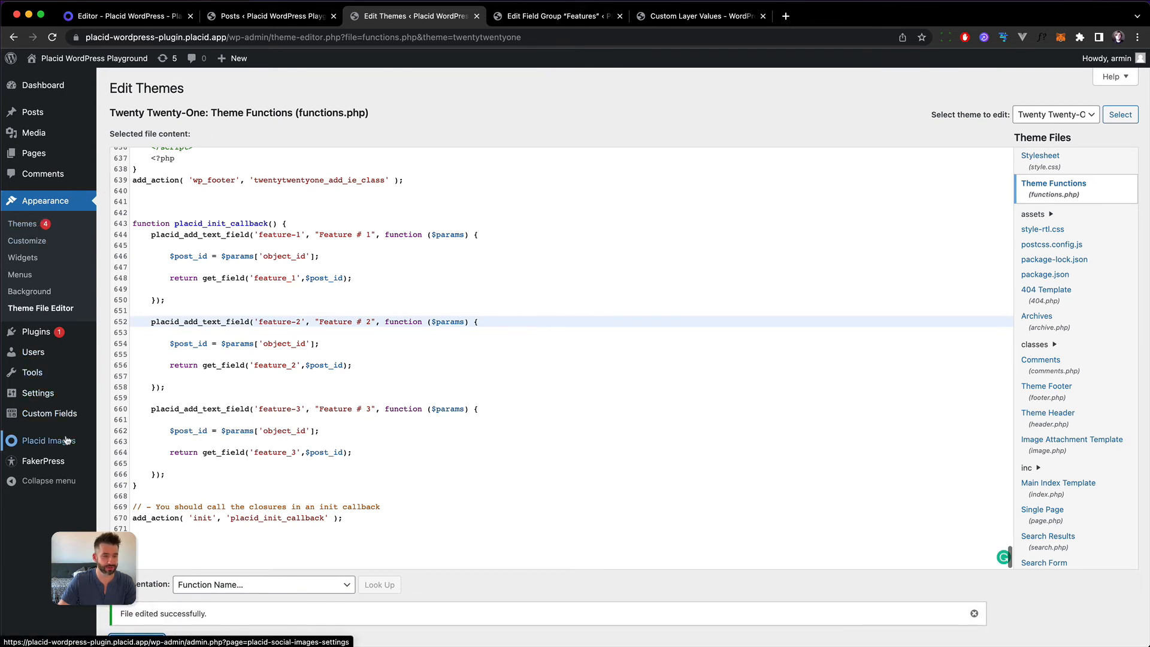
left_click(135, 476)
Map the asset's feature-2 to Feature # 2 and feature-3 to Feature # 3, then update it.
left_click(177, 126)
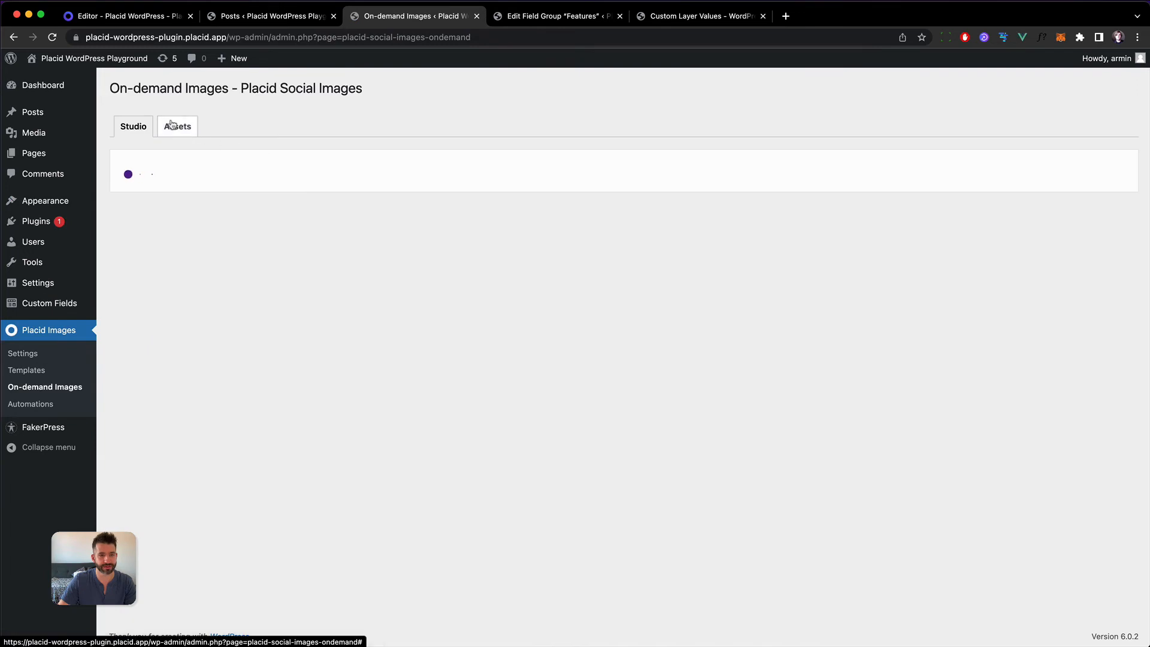
left_click(154, 395)
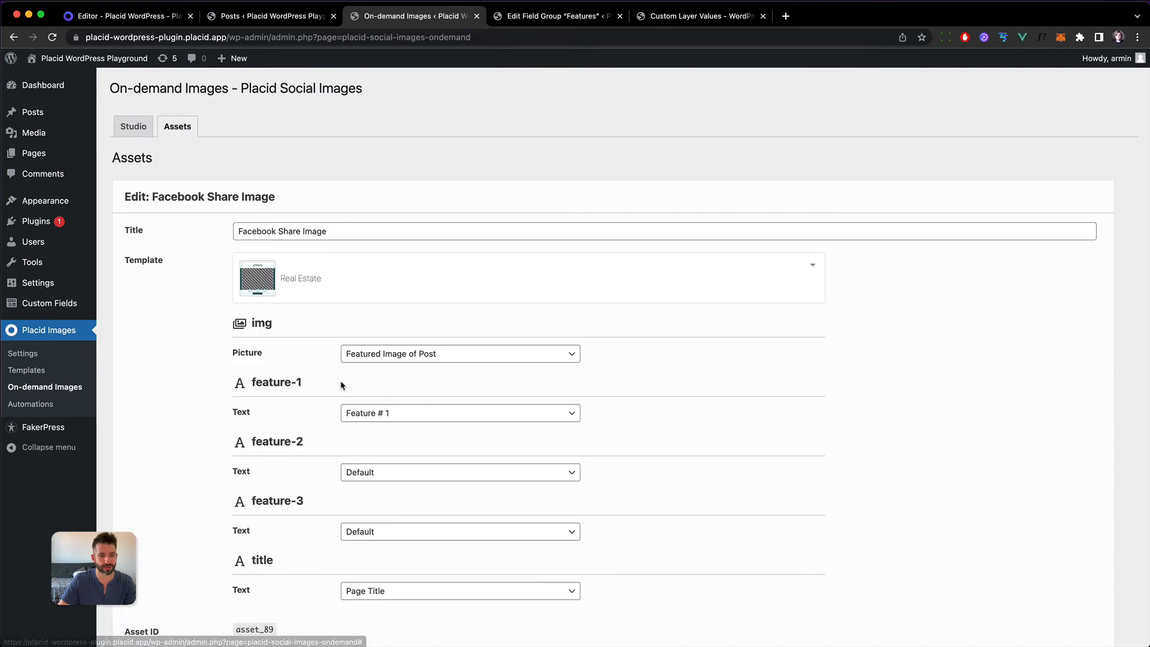
scroll(324, 378, "down", 1)
left_click(385, 395)
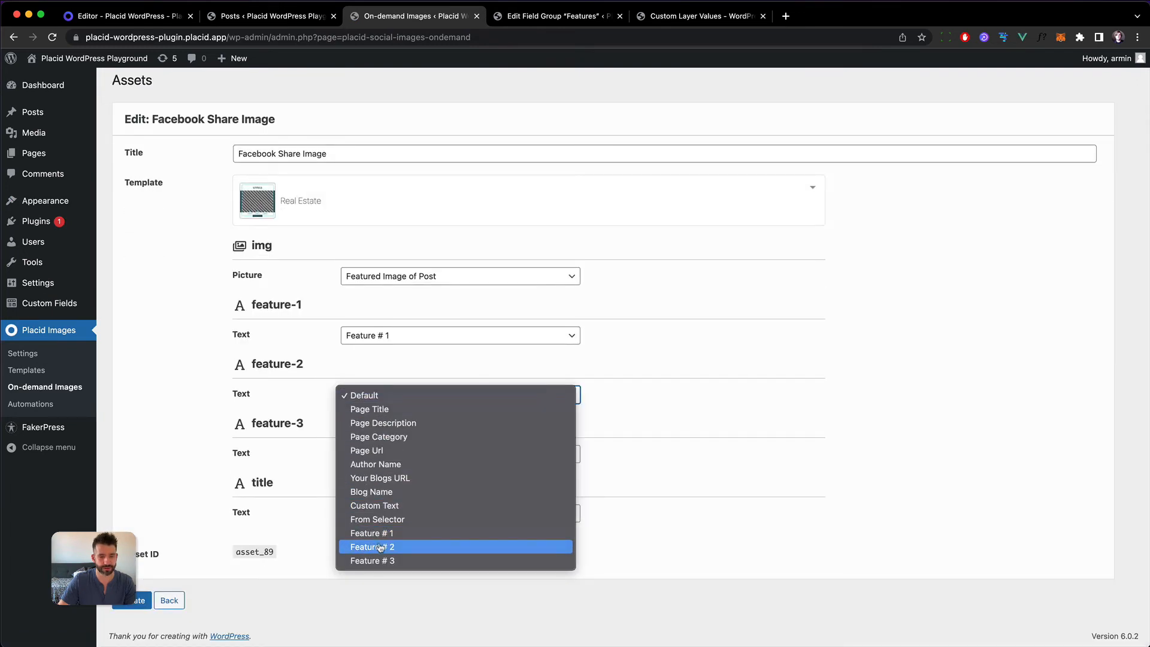
left_click(378, 546)
left_click(397, 459)
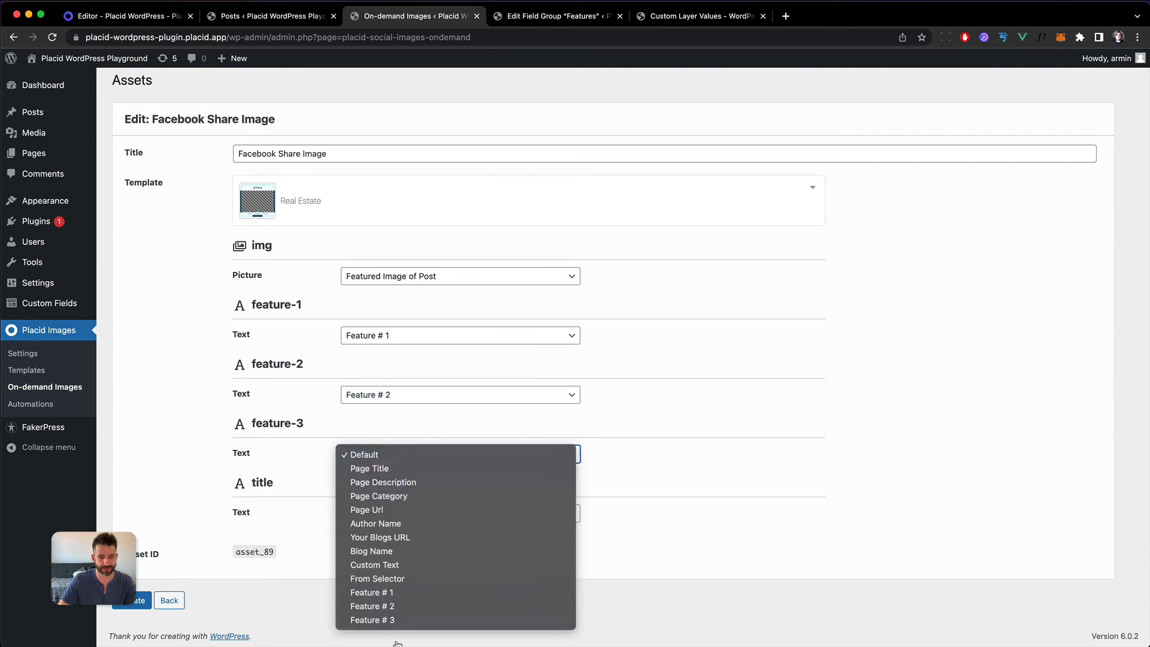
left_click(398, 620)
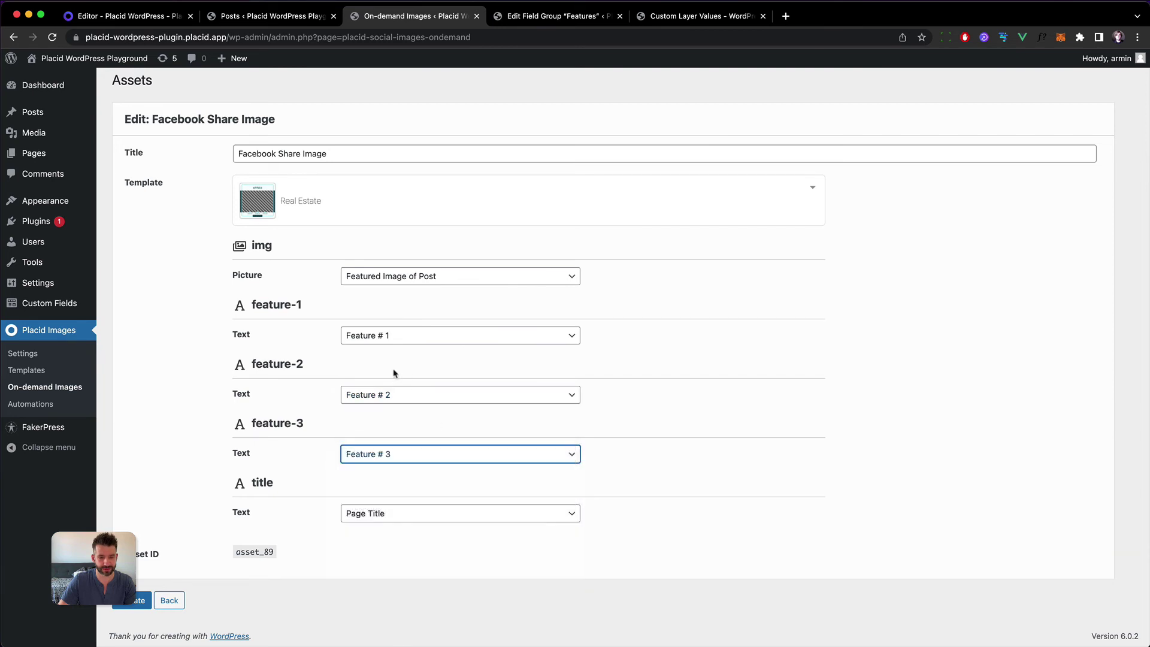
left_click(136, 601)
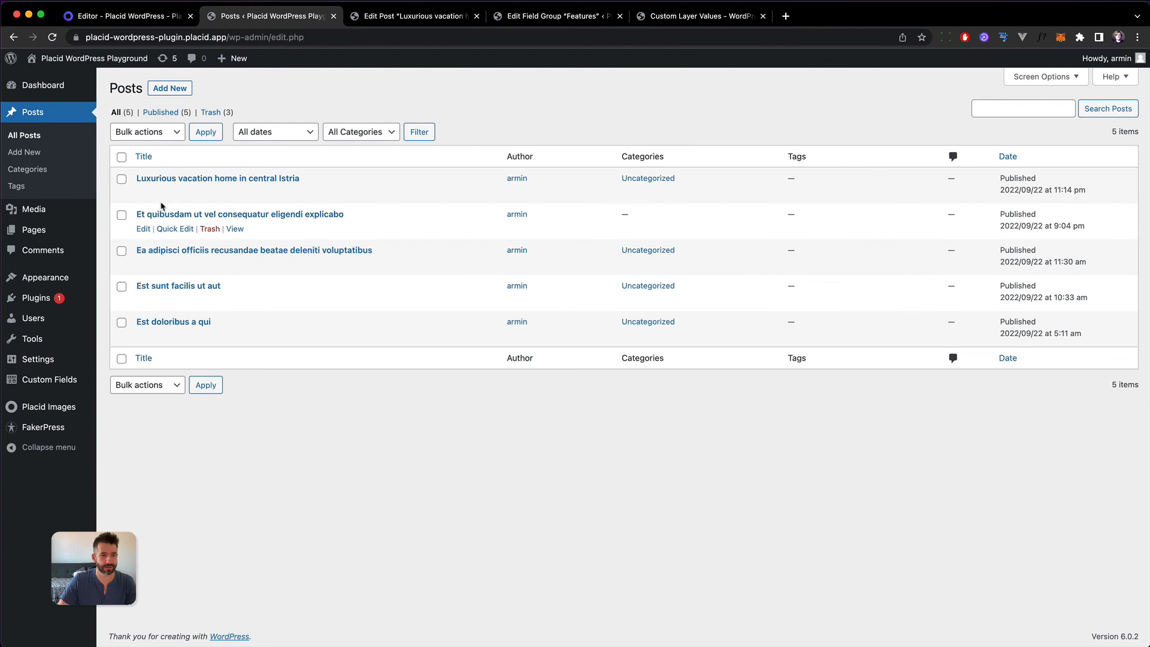
Fill the post's features with Quiet Location, Stylish Interior and Pool & Roof-Deck and update it.
left_click(142, 193)
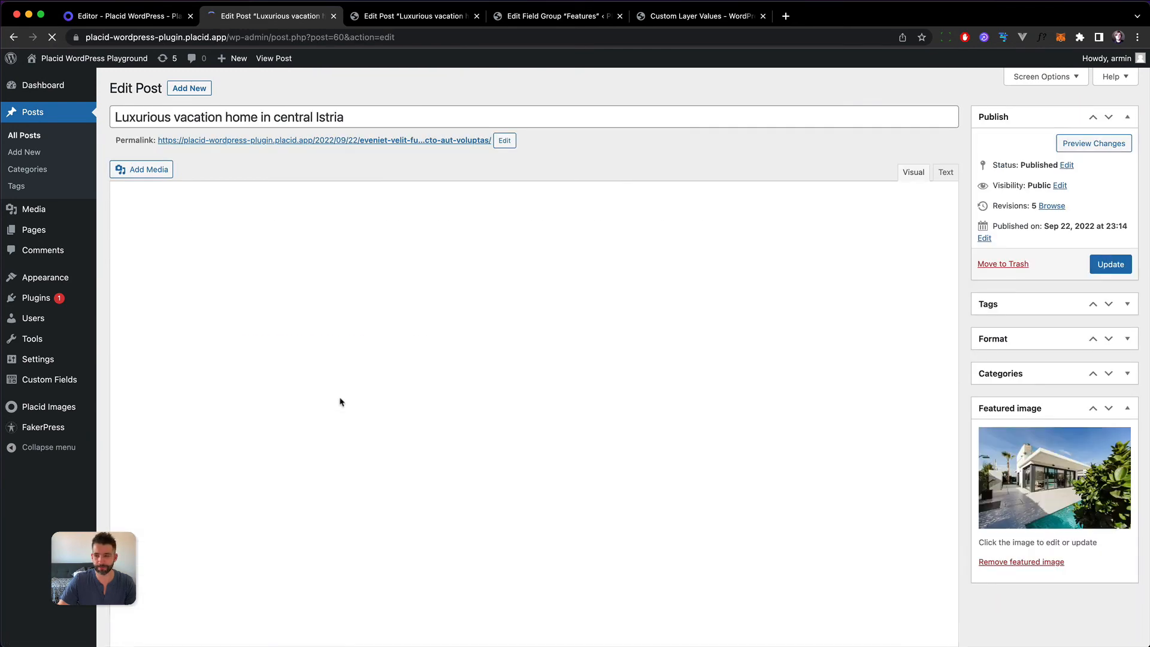
scroll(372, 405, "down", 2)
scroll(372, 405, "down", 2)
scroll(378, 409, "down", 4)
scroll(377, 409, "down", 2)
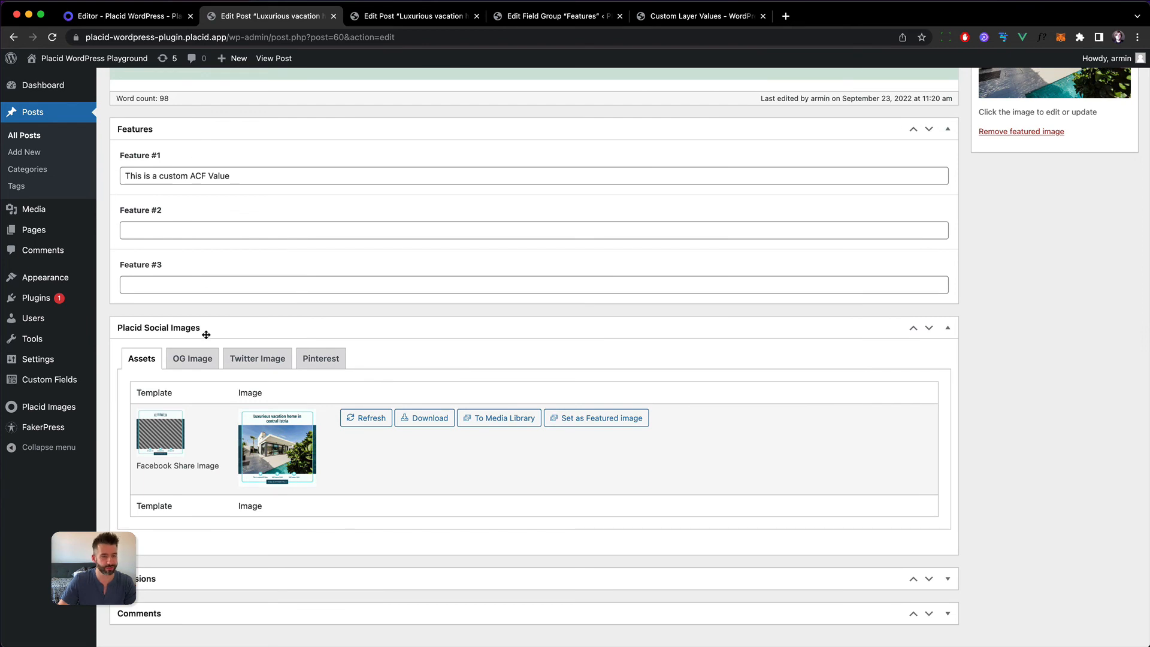
triple_click(227, 176)
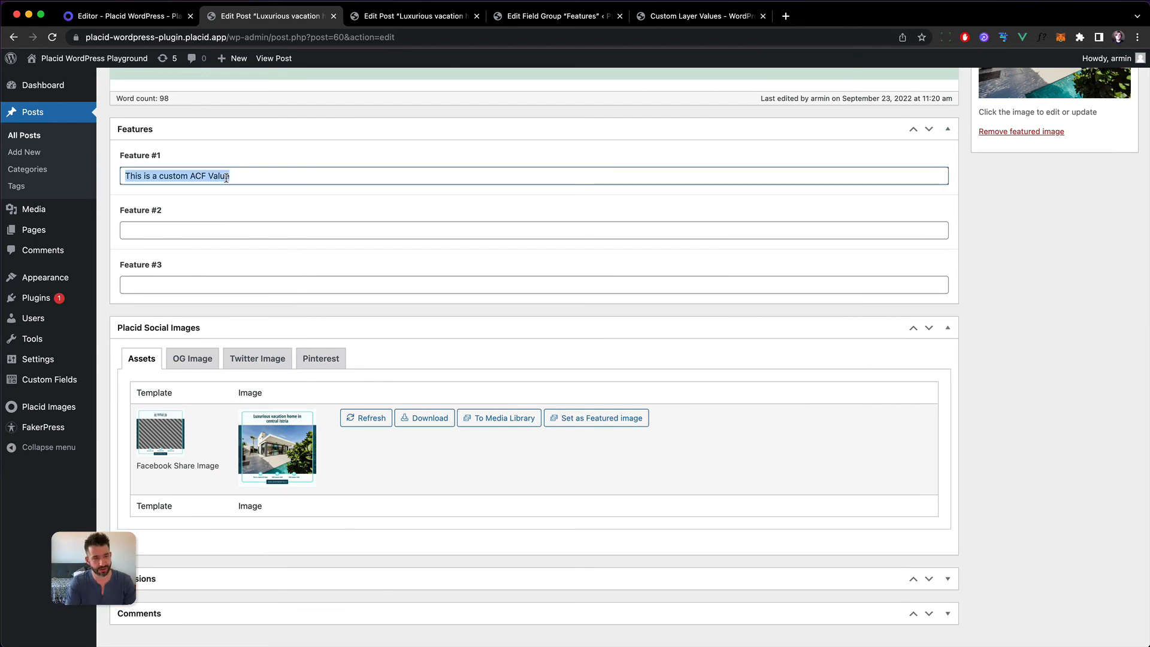
type("O")
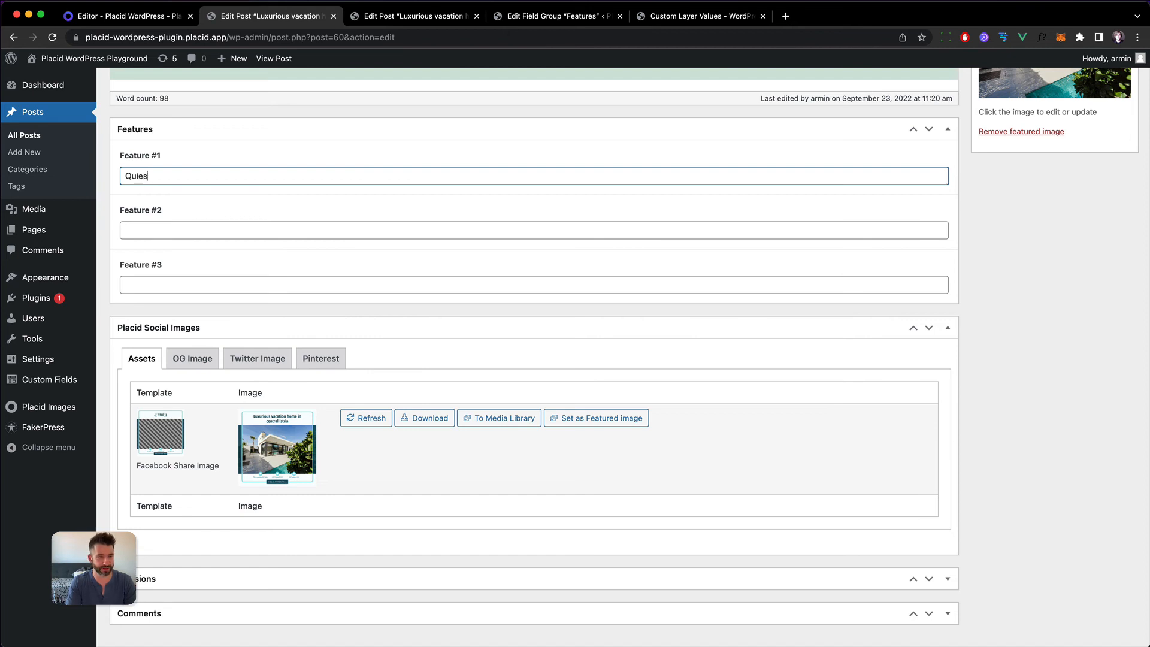
type("t Location")
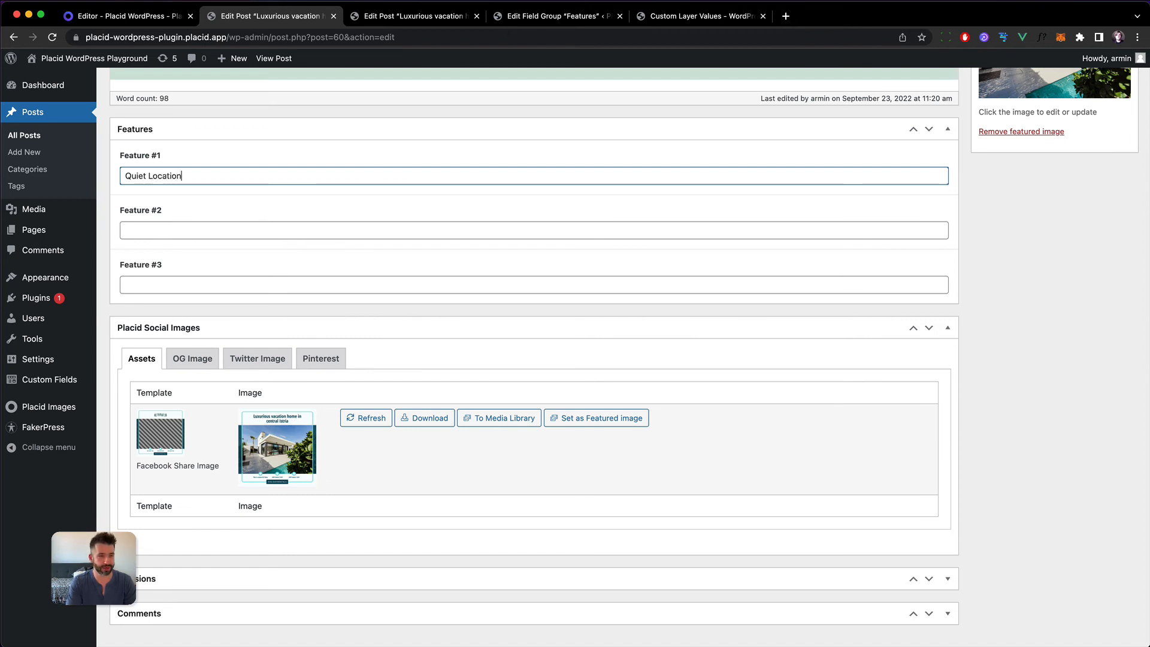
key("Tab")
type("Stylish Interior")
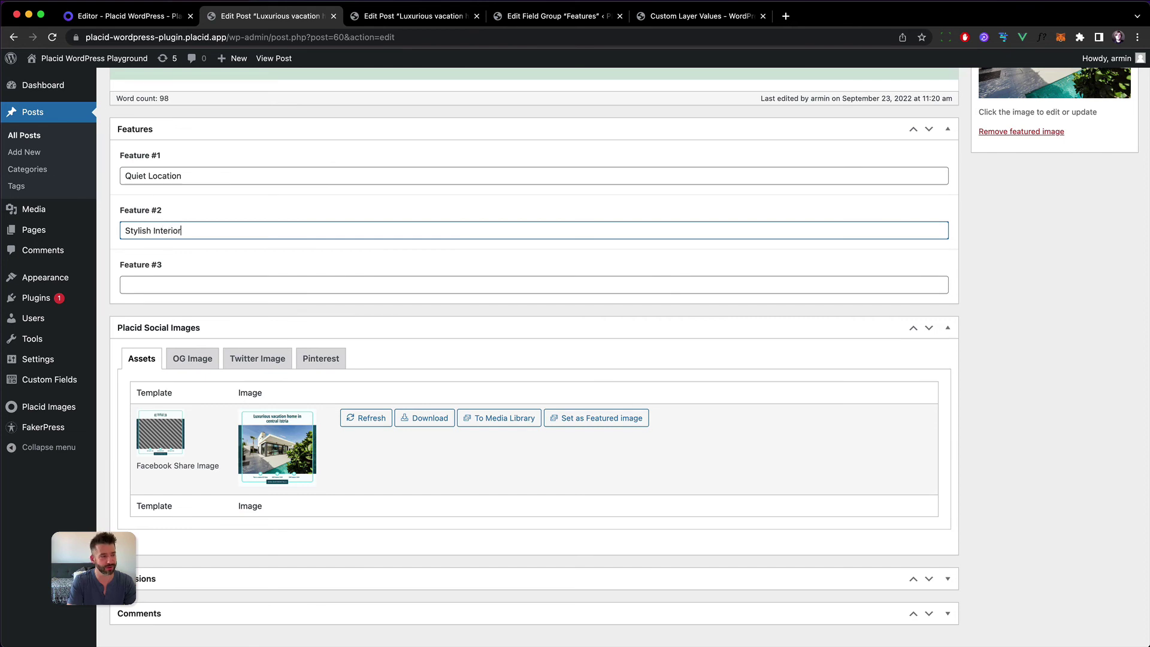
key("Tab")
type("Pool & Roof-Deck")
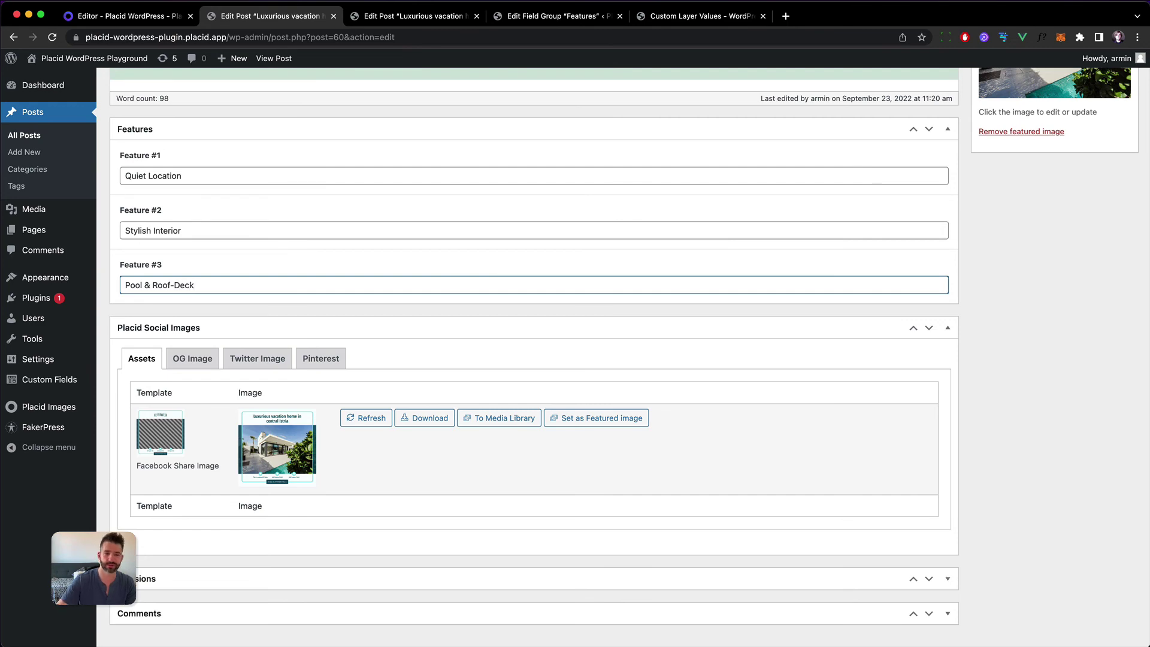
scroll(1073, 317, "up", 10)
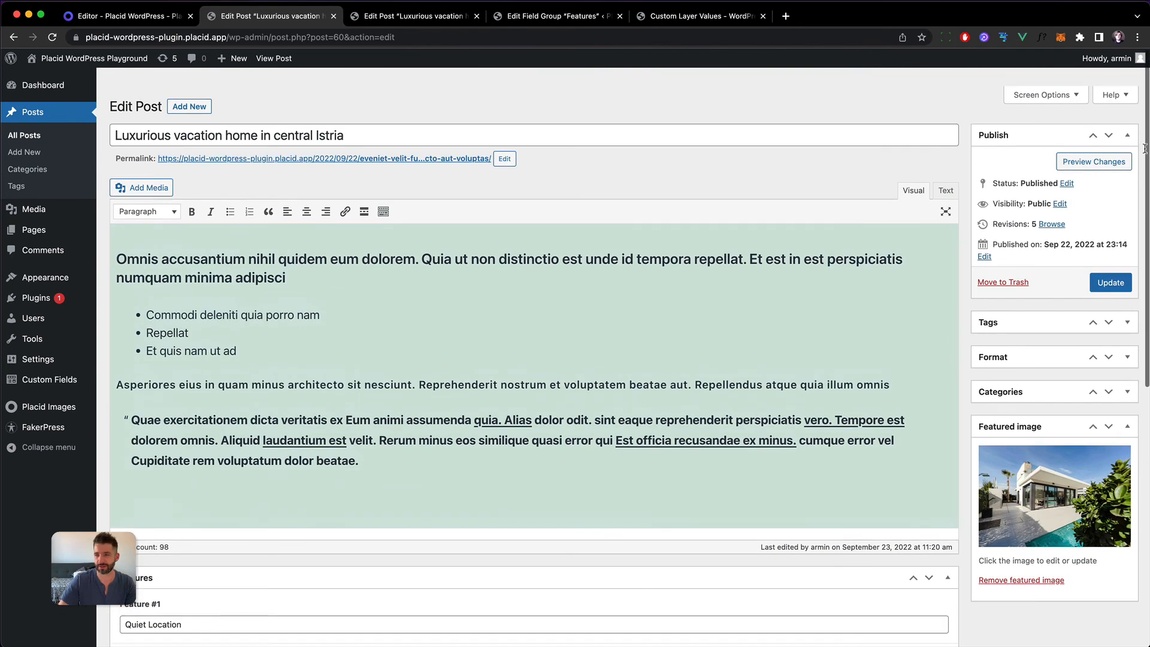
left_click(1110, 282)
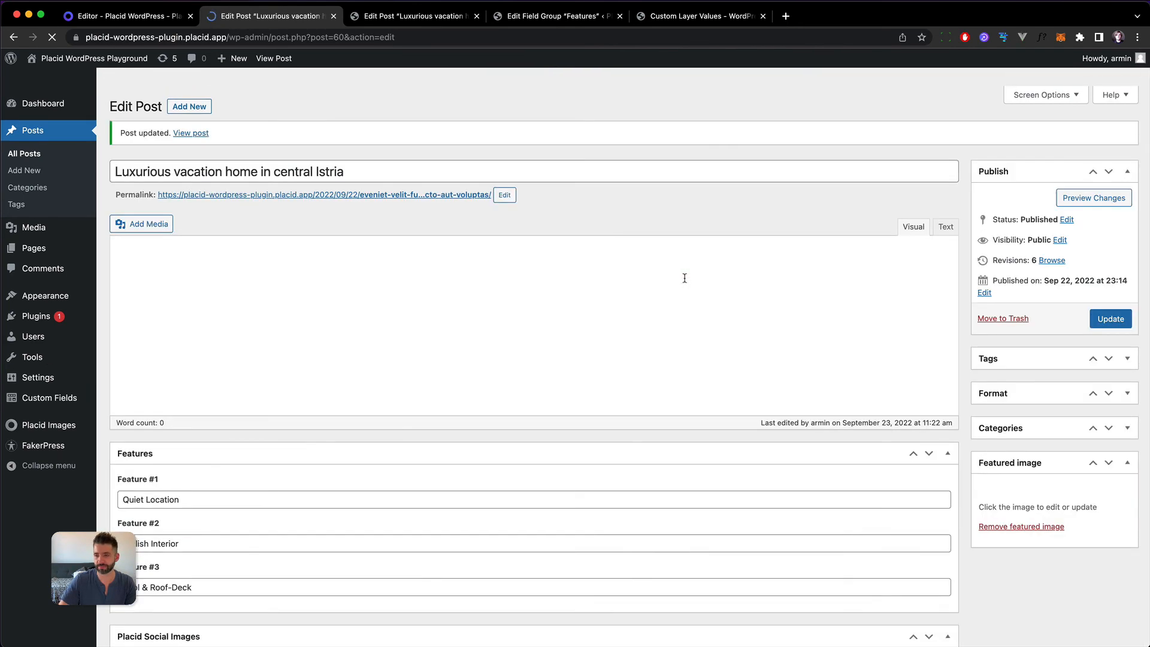
scroll(681, 287, "down", 10)
scroll(675, 285, "down", 2)
Refresh the share image, view the PNG with the three features full size, and return to the editor.
left_click(374, 384)
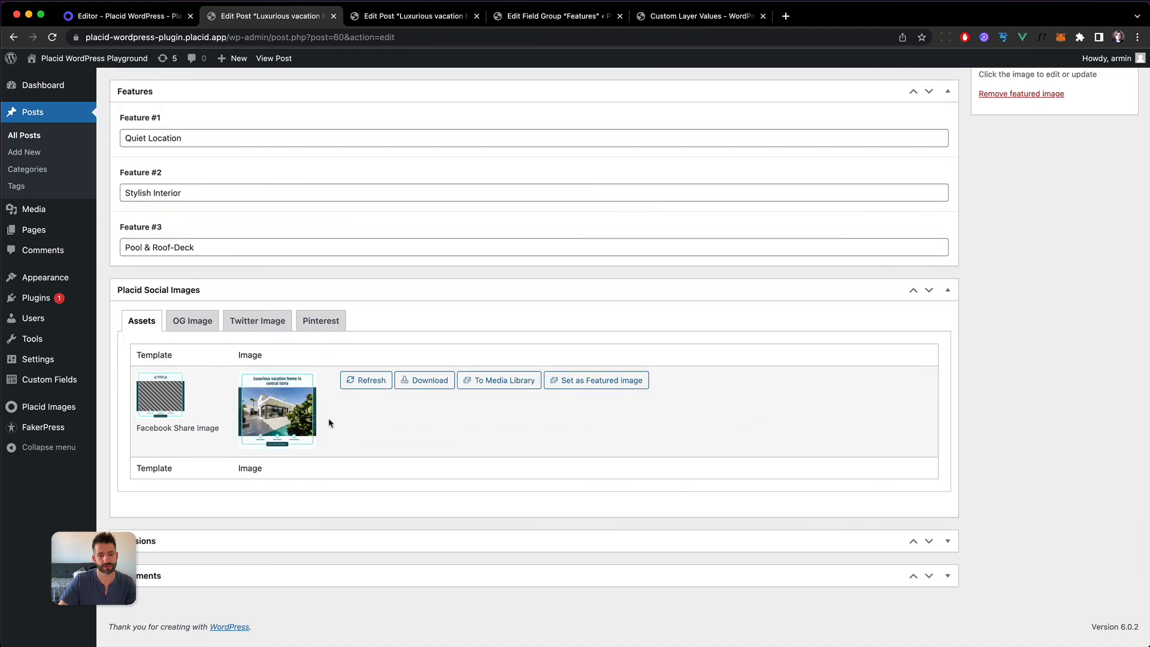
left_click(304, 420)
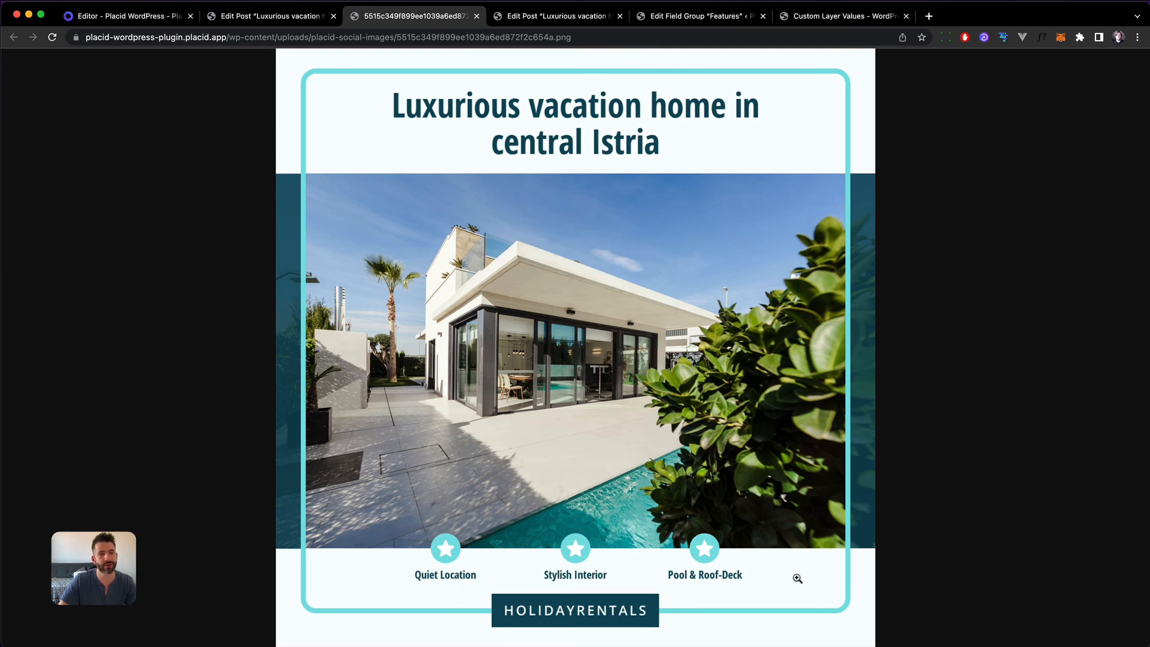
left_click(281, 21)
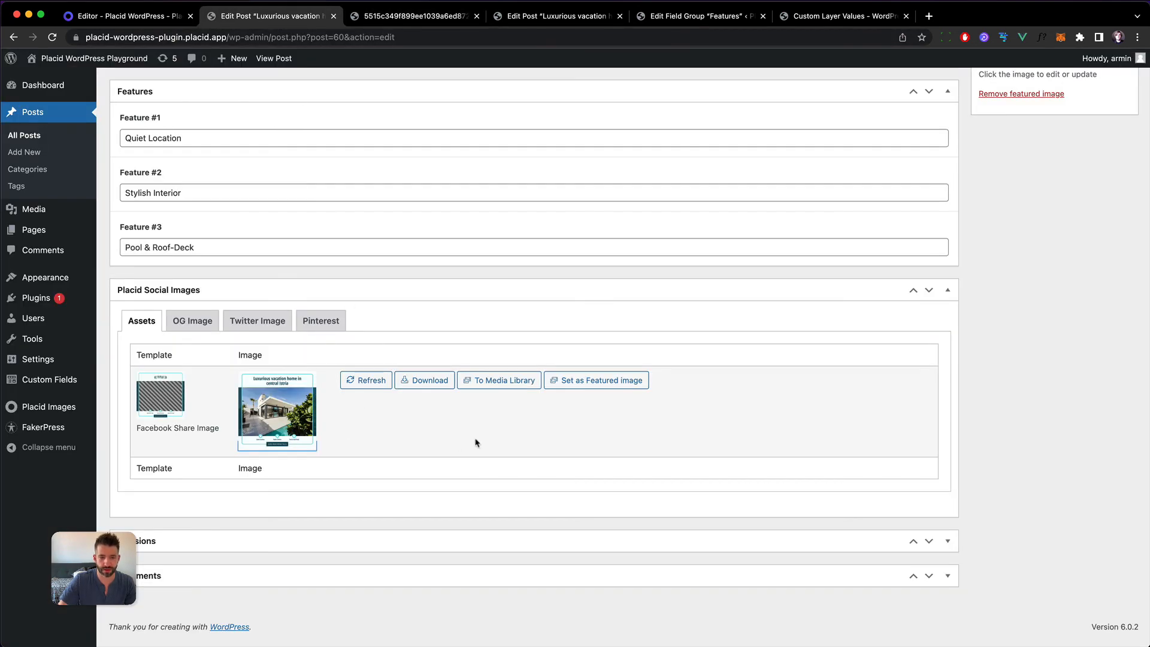
scroll(476, 444, "up", 1)
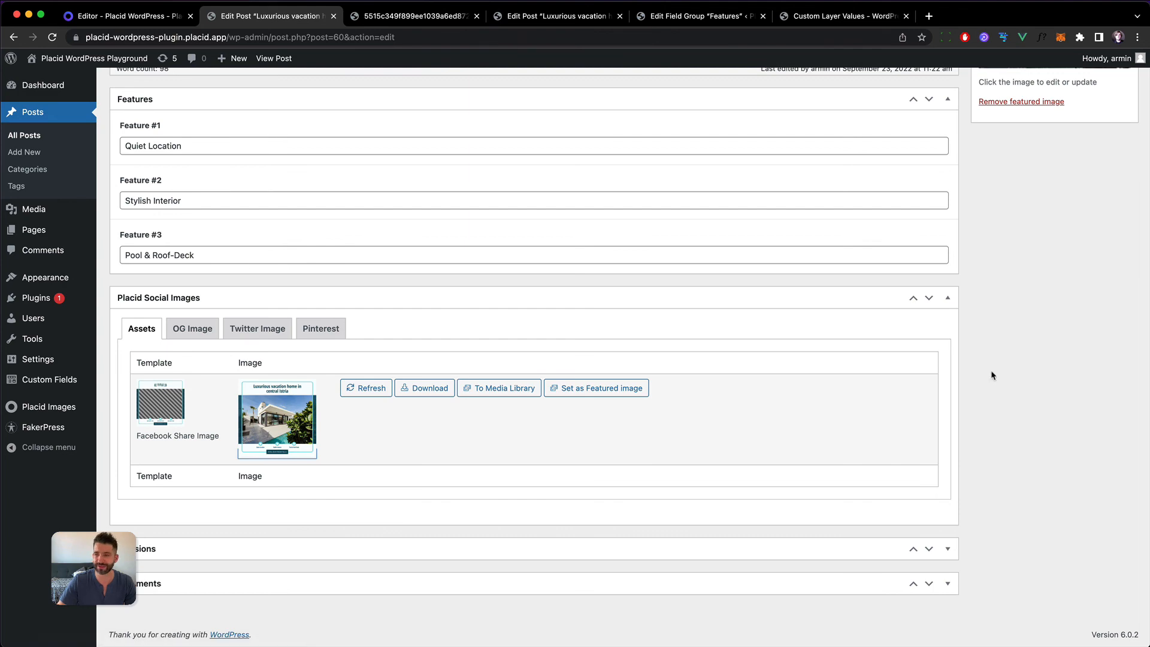
scroll(980, 393, "up", 3)
scroll(981, 393, "up", 4)
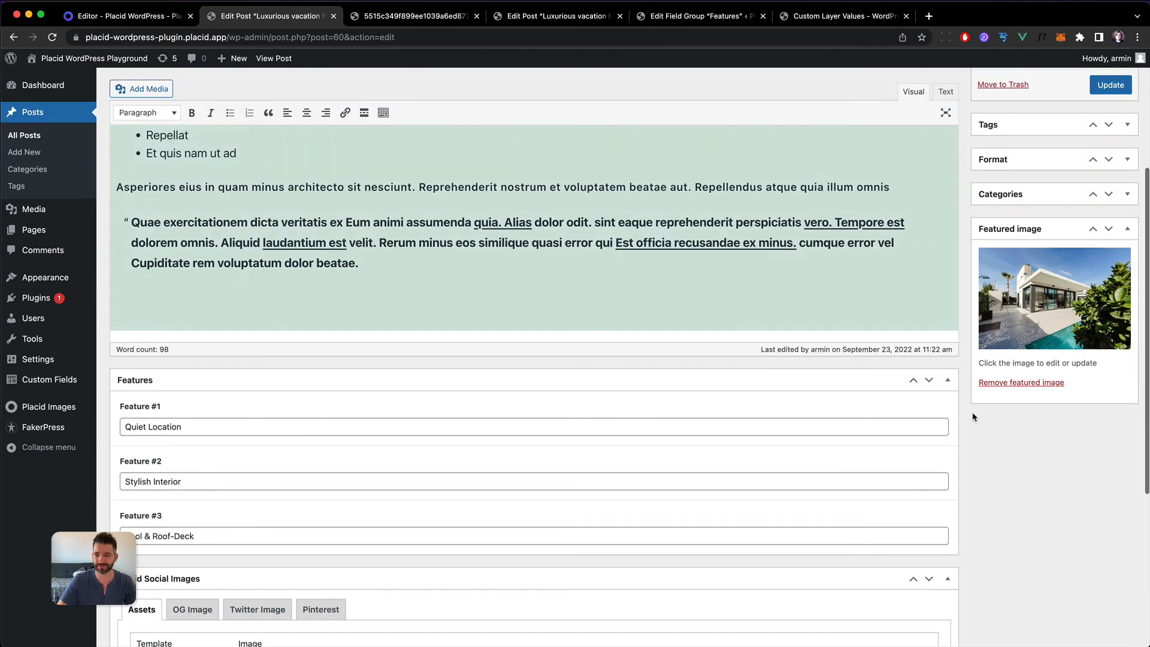
scroll(971, 410, "up", 5)
scroll(969, 415, "down", 5)
scroll(969, 414, "down", 6)
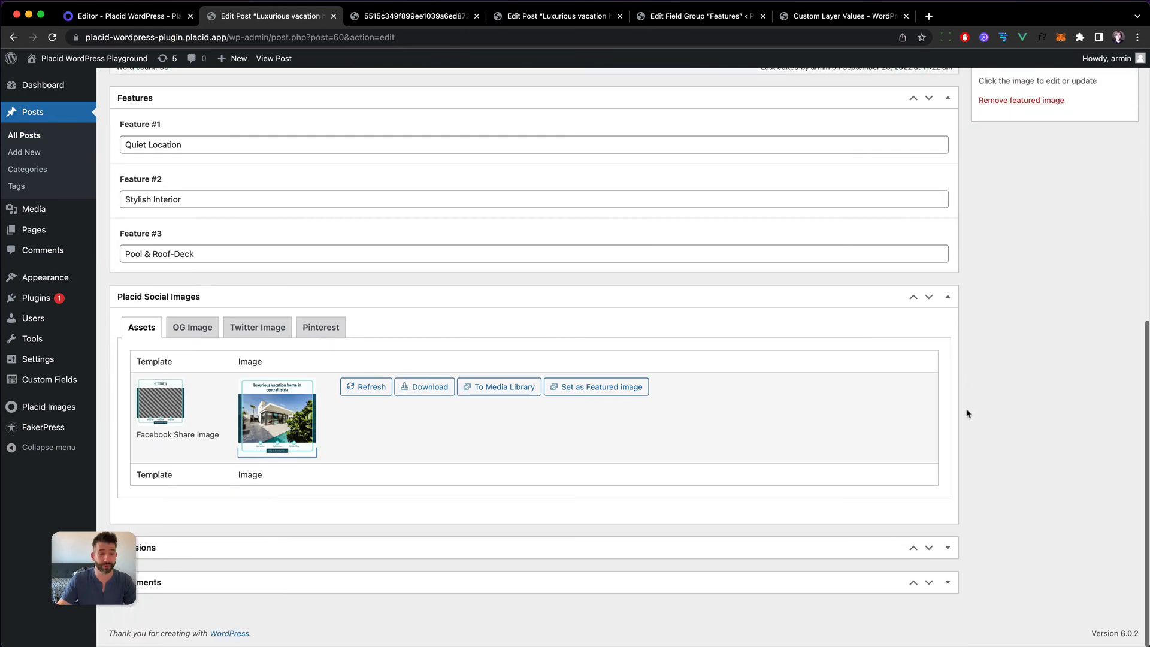